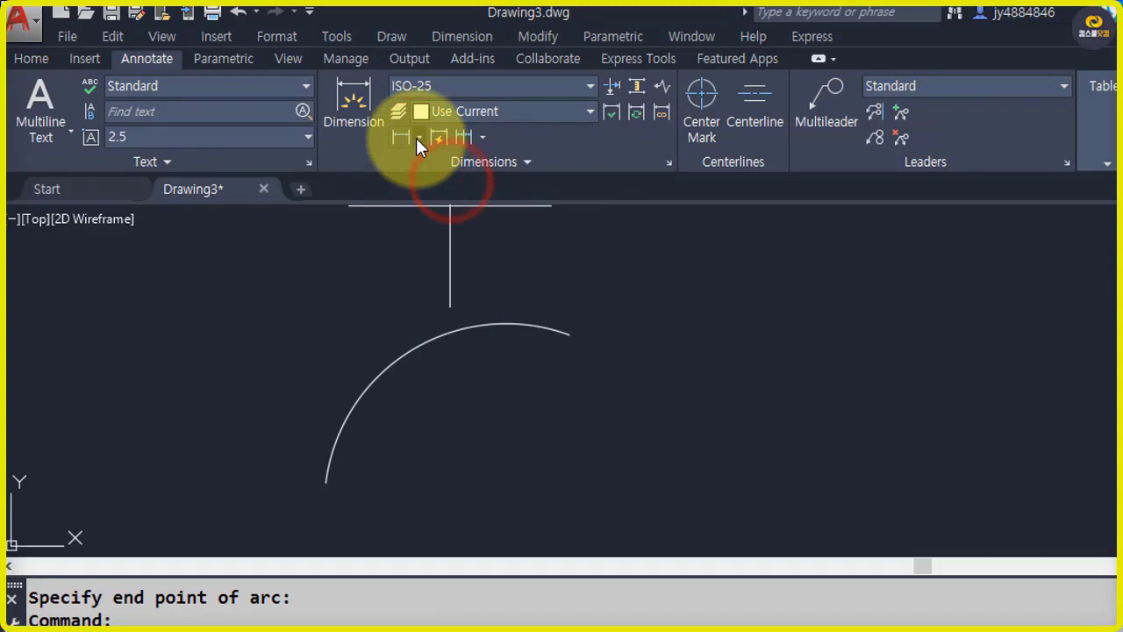
# Step: Add an arc length dimension to the arc, placing the dimension line outside the curve
pyautogui.click(418, 138)
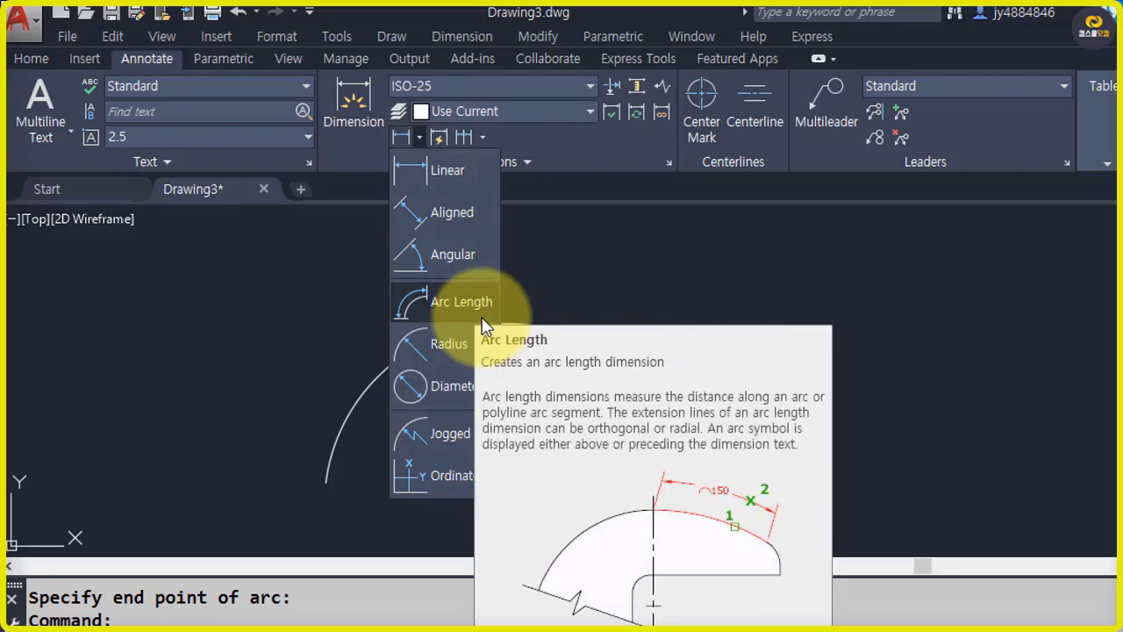
pyautogui.click(486, 326)
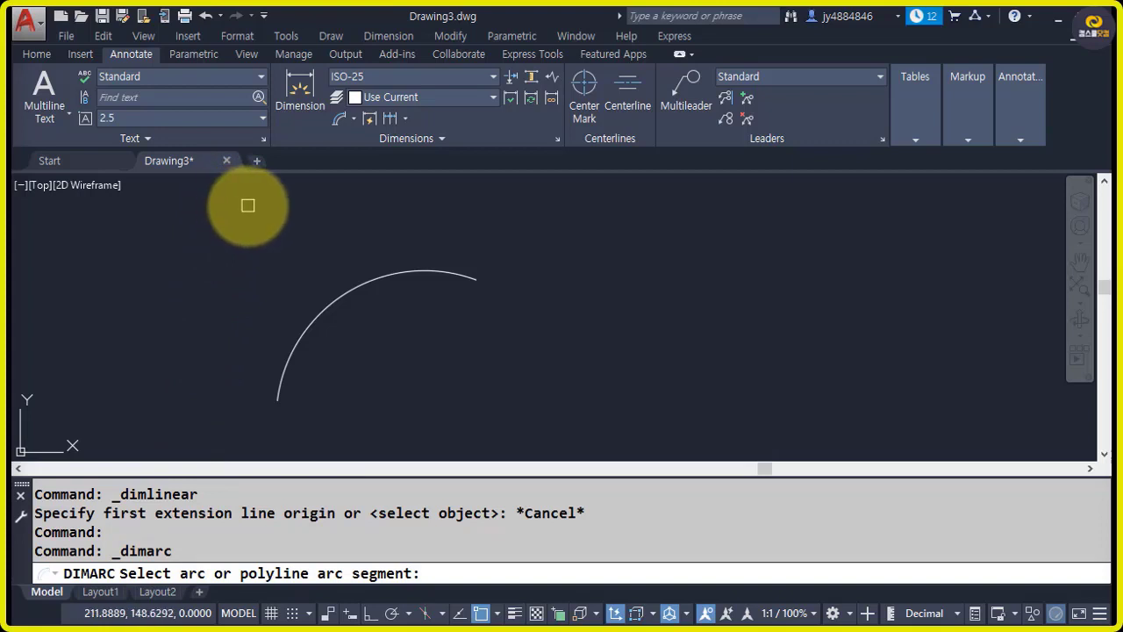
pyautogui.click(354, 121)
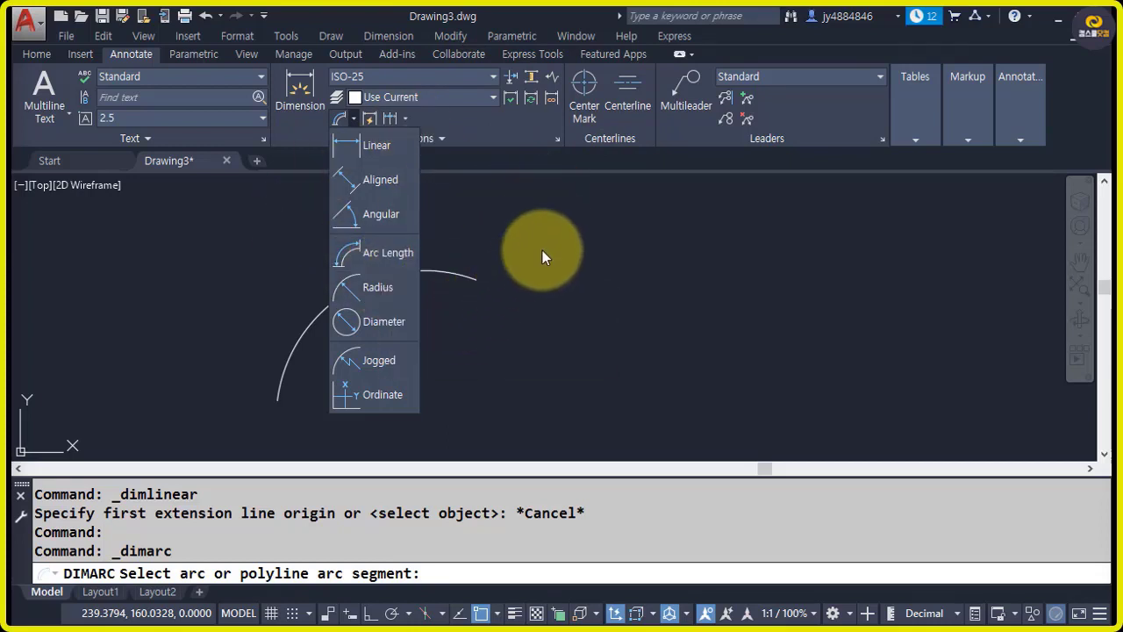
pyautogui.click(407, 254)
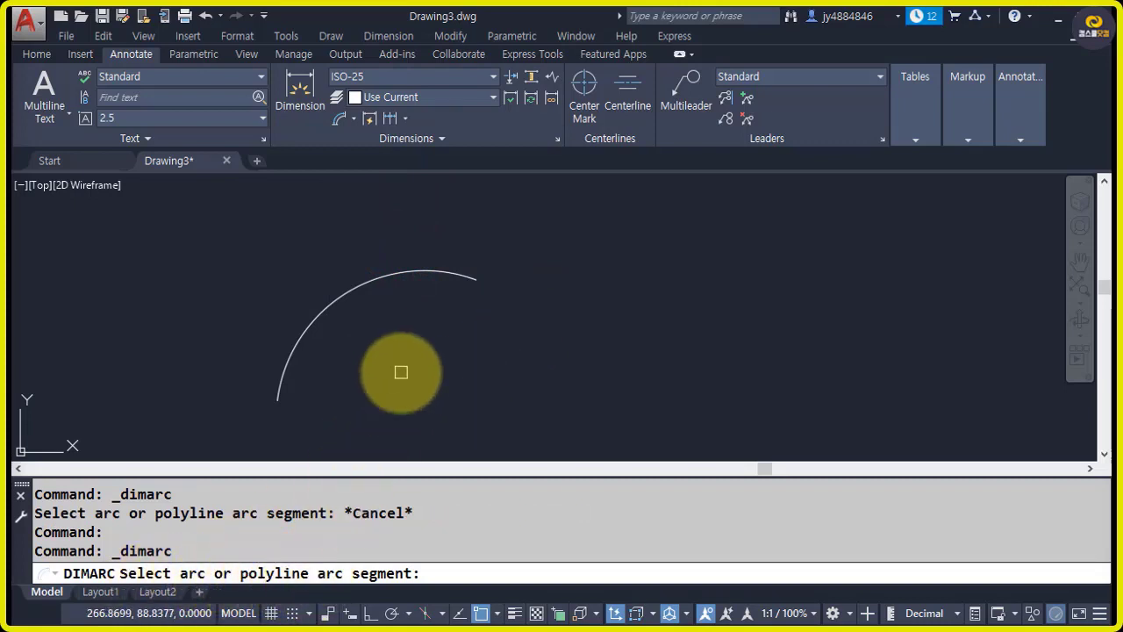
pyautogui.click(355, 290)
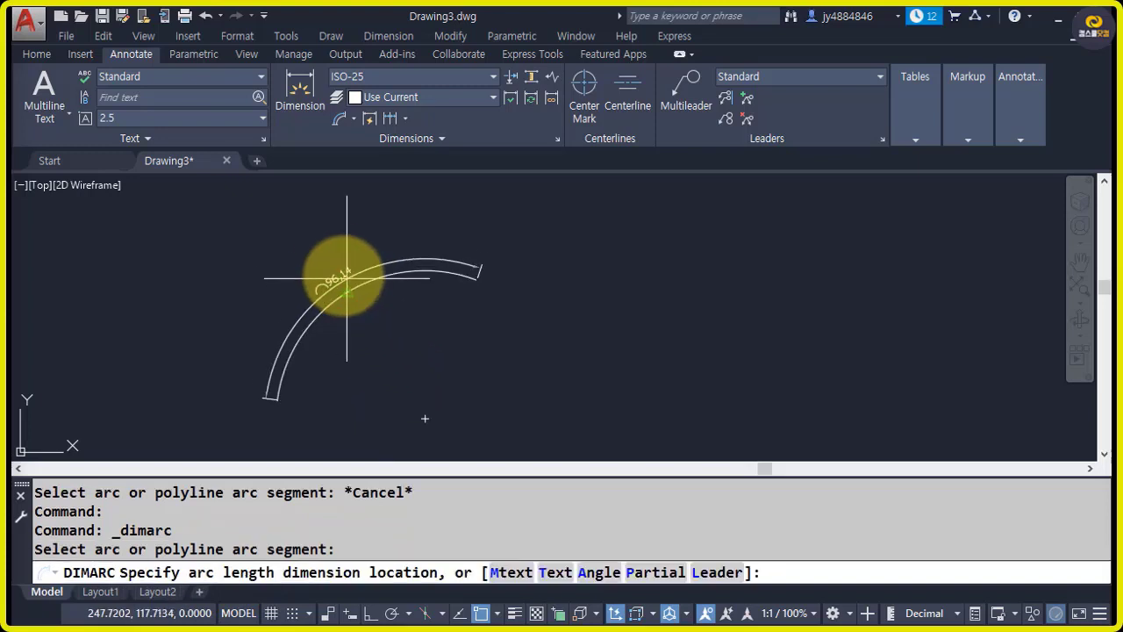
pyautogui.click(258, 274)
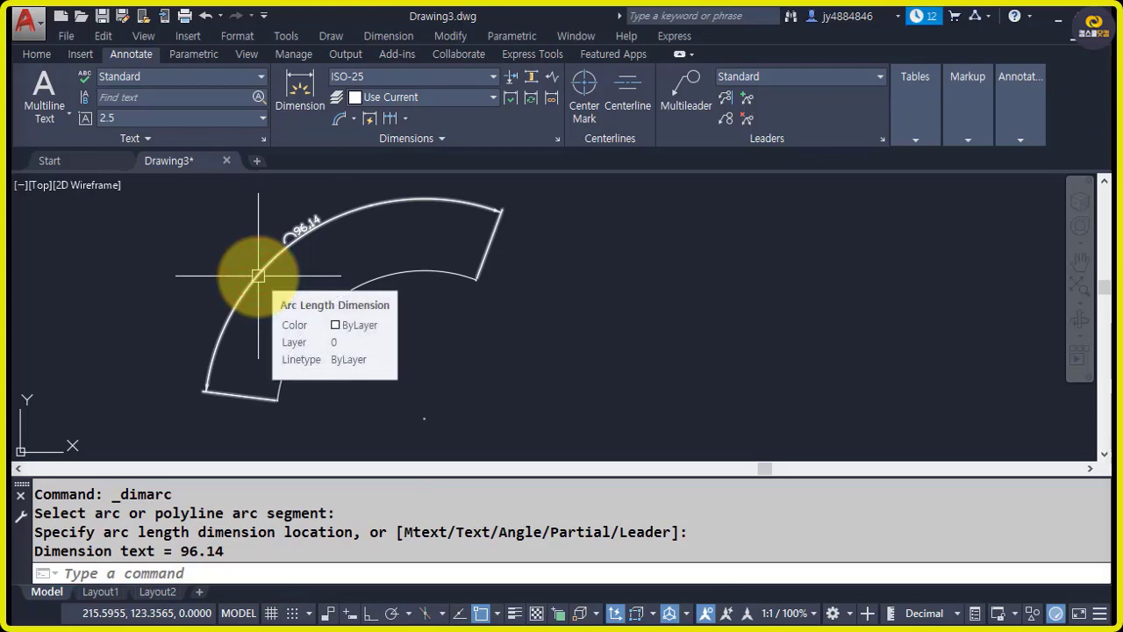
# Step: Change the arc's colour to Yellow and deselect it
pyautogui.click(368, 282)
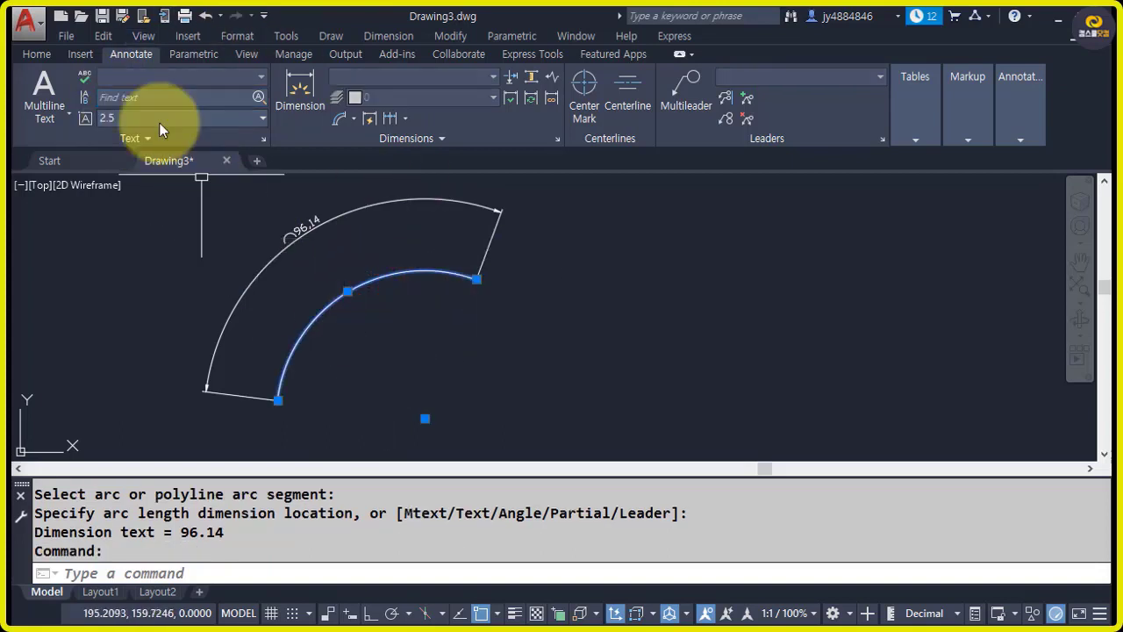
pyautogui.click(36, 54)
pyautogui.click(777, 139)
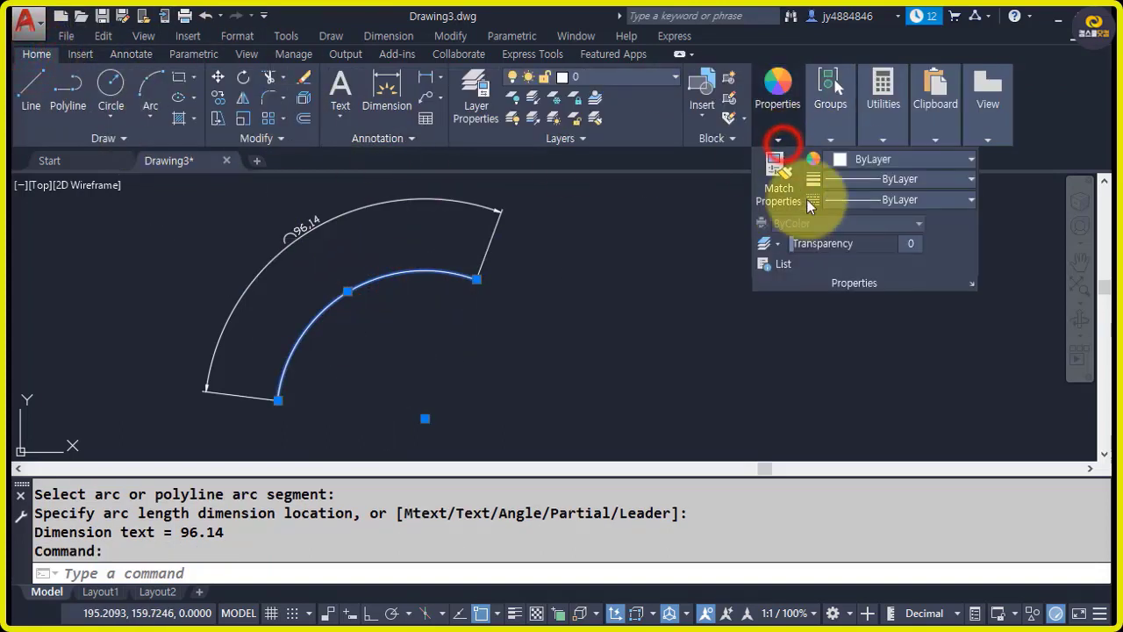
pyautogui.click(881, 160)
pyautogui.click(849, 333)
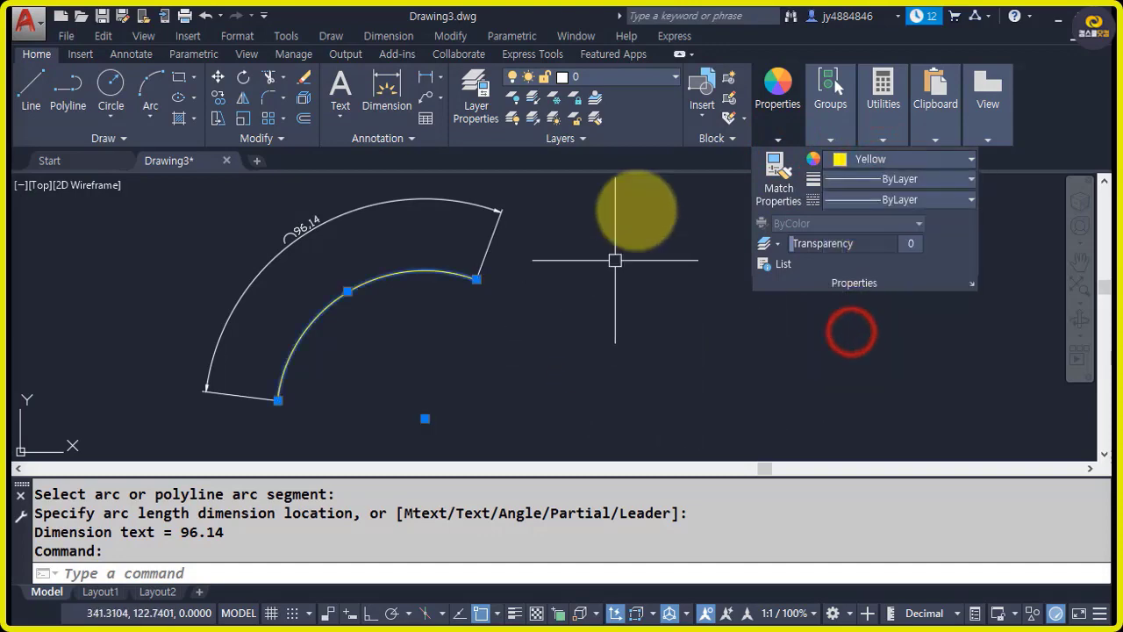
pyautogui.press('Escape')
# Step: Examine the arc length dimension closely, including its text and arc symbol, and compare it with the yellow arc
pyautogui.click(128, 51)
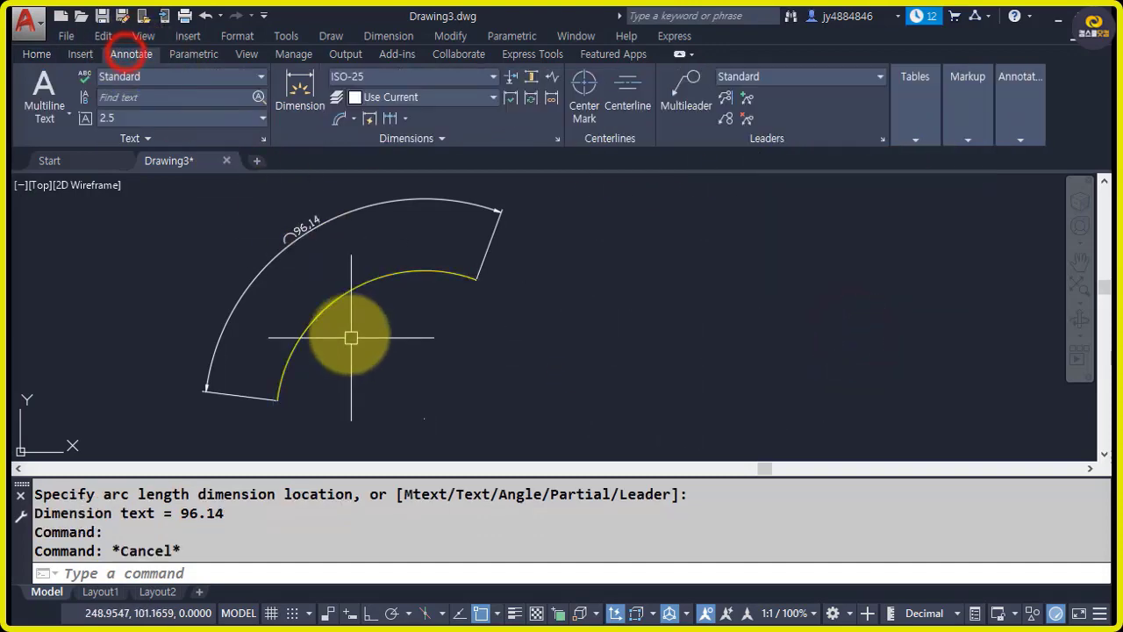
pyautogui.click(303, 238)
pyautogui.scroll(3, 375, 283)
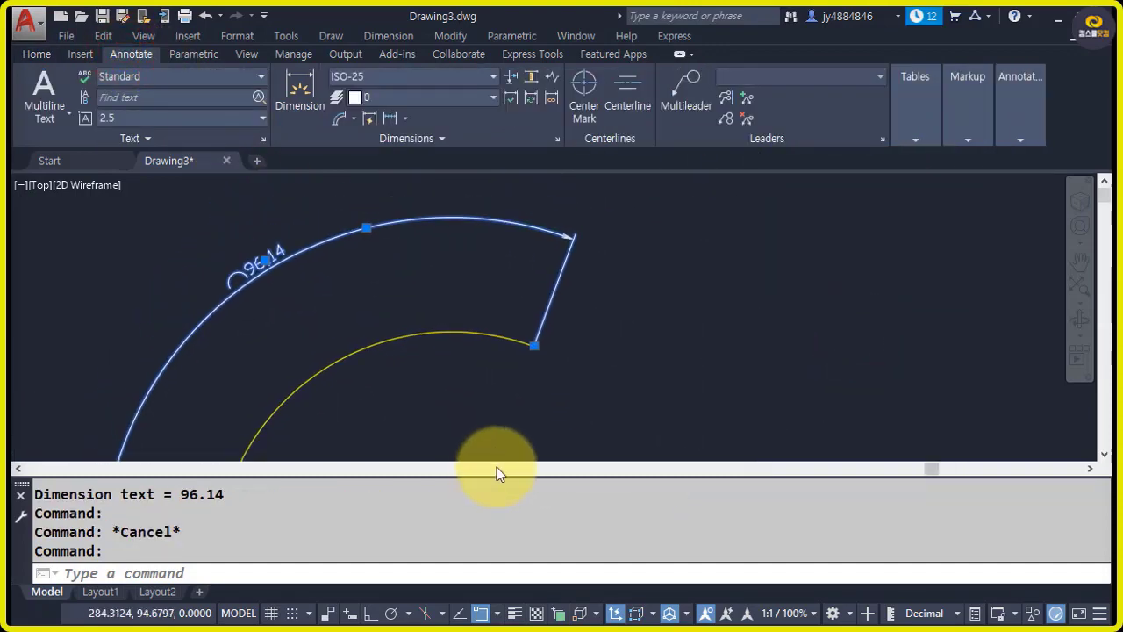
pyautogui.press('Escape')
pyautogui.moveTo(366, 414)
pyautogui.mouseDown(button='middle')
pyautogui.moveTo(459, 275)
pyautogui.moveTo(395, 394)
pyautogui.moveTo(416, 380)
pyautogui.mouseUp(button='middle')
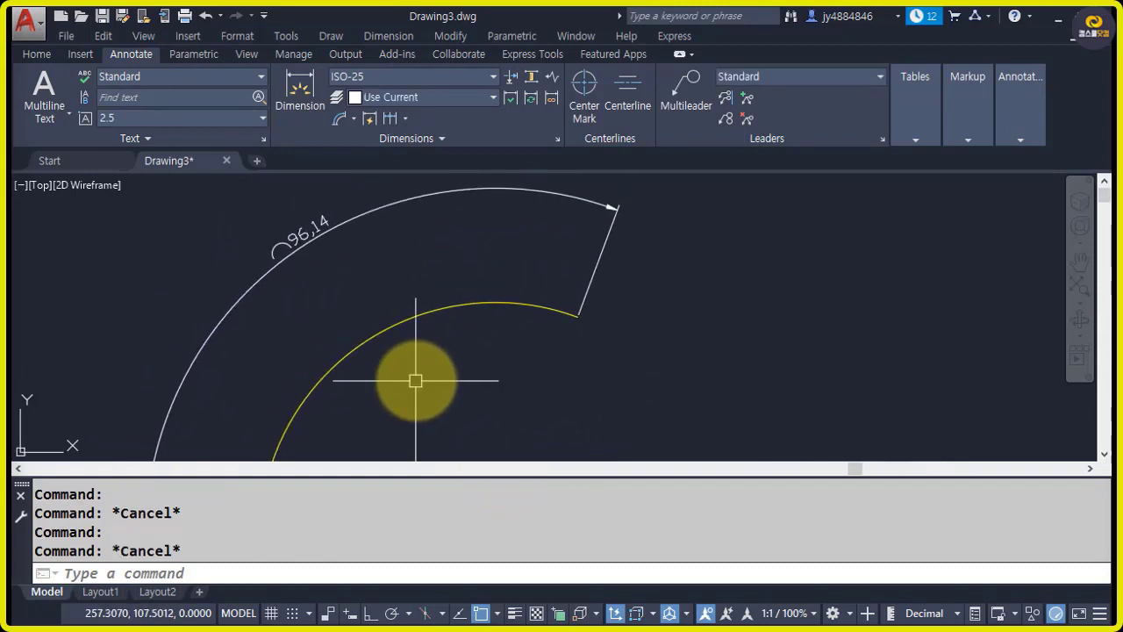
pyautogui.scroll(-3, 416, 380)
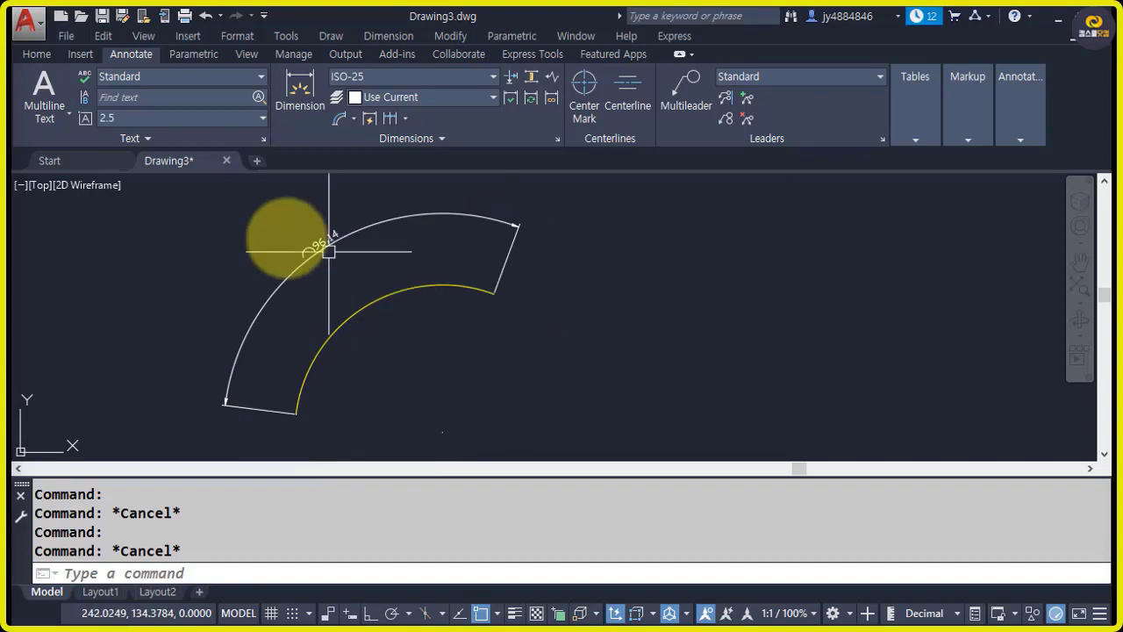
pyautogui.scroll(3, 293, 247)
pyautogui.scroll(2, 301, 247)
pyautogui.moveTo(493, 315); pyautogui.dragTo(458, 379, button='middle')
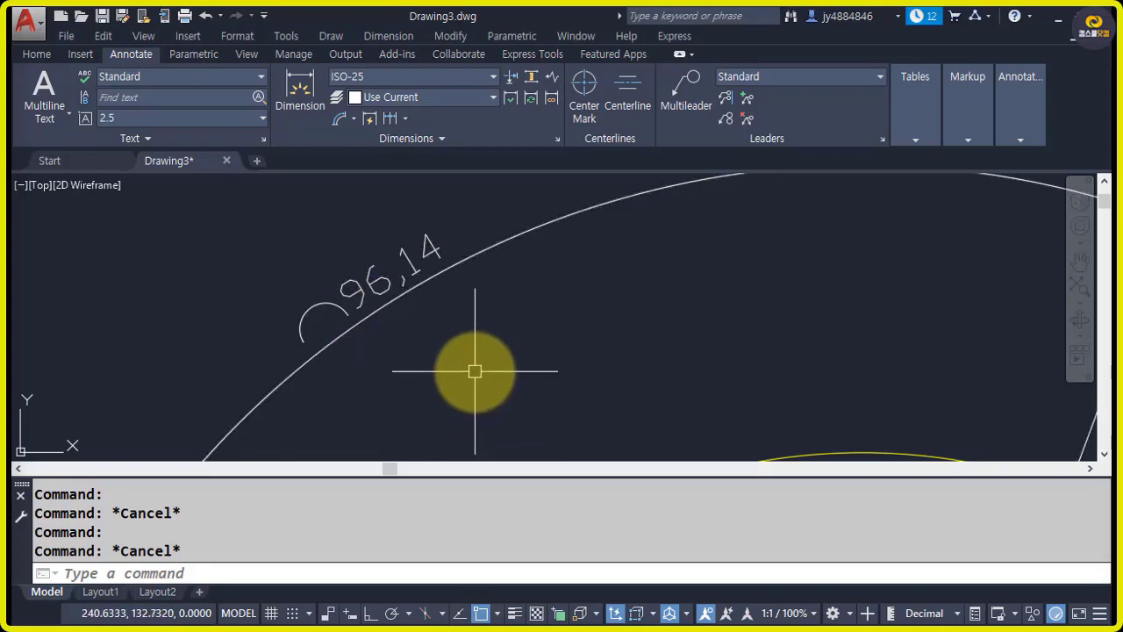
pyautogui.scroll(-6, 482, 344)
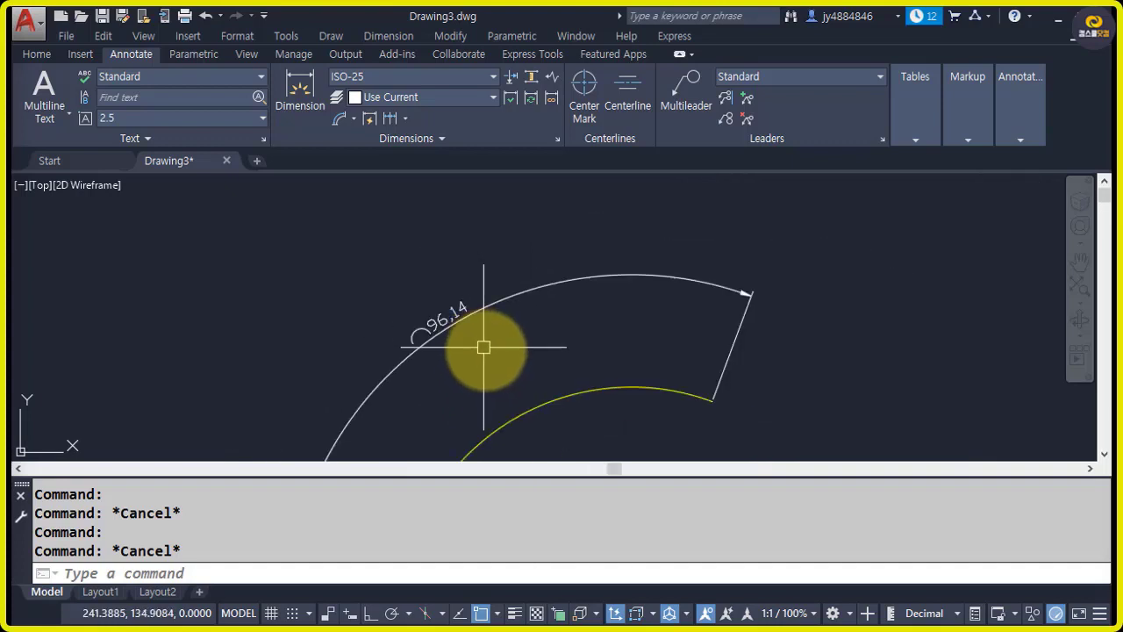
pyautogui.moveTo(483, 401); pyautogui.dragTo(435, 331, button='middle')
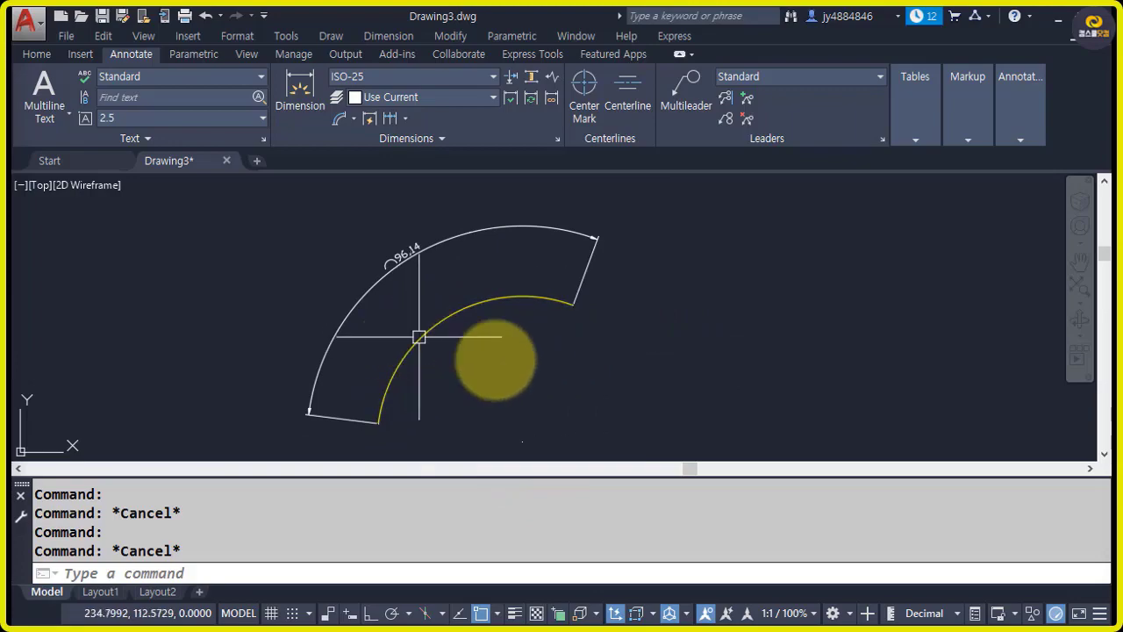
# Step: Erase the yellow arc together with its arc length dimension
pyautogui.write('e')
pyautogui.press('Return')
pyautogui.click(537, 334)
pyautogui.click(298, 230)
pyautogui.press('Return')
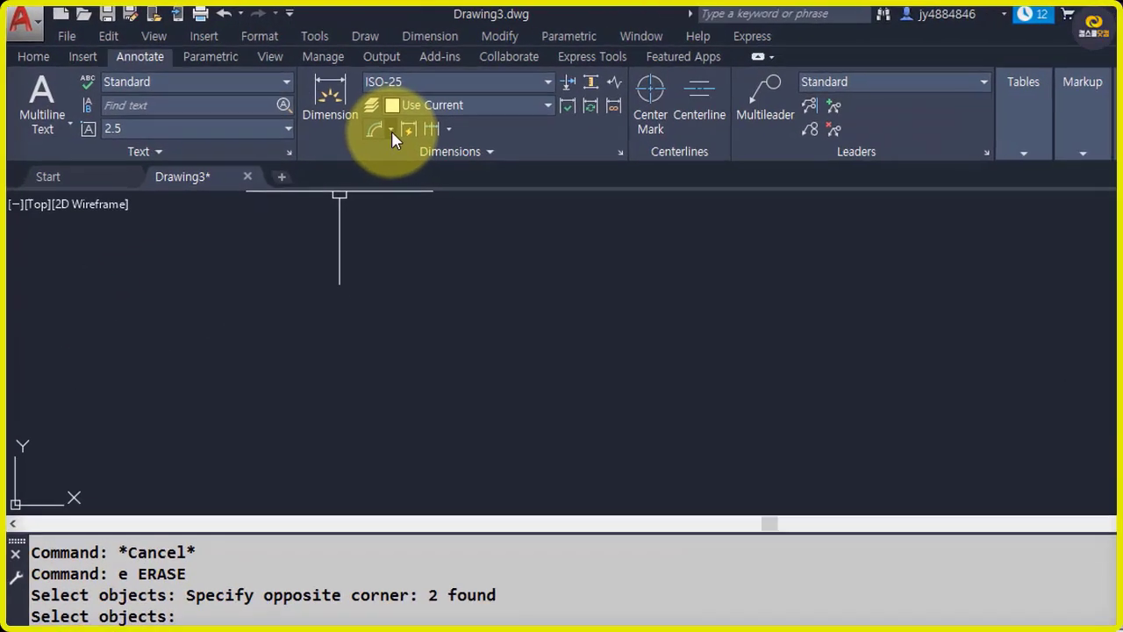
pyautogui.click(392, 131)
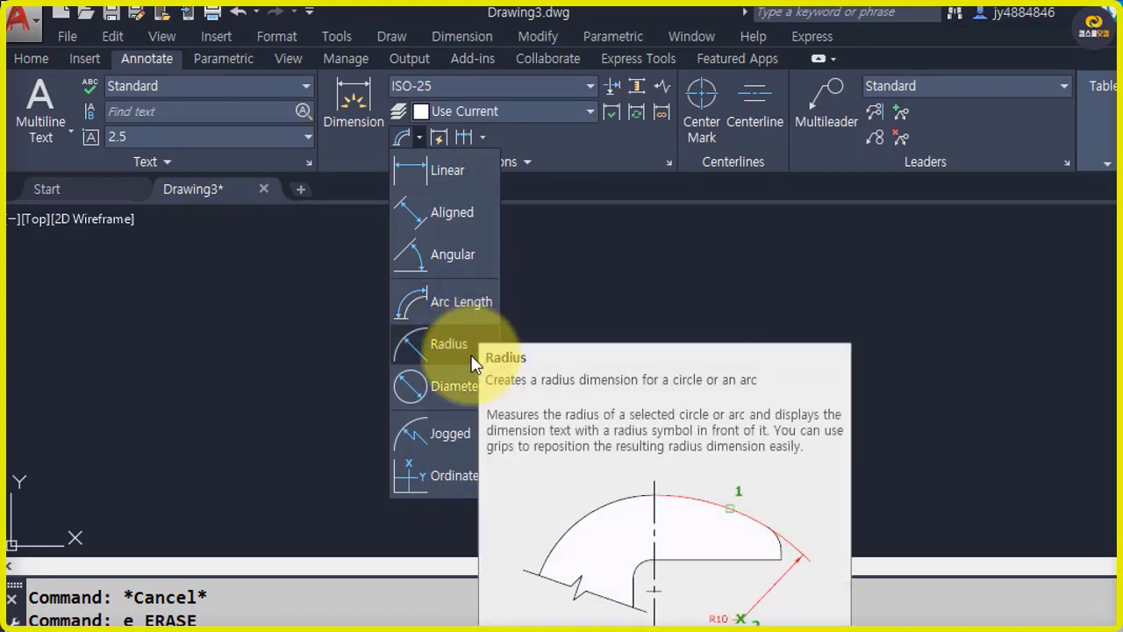
pyautogui.click(471, 362)
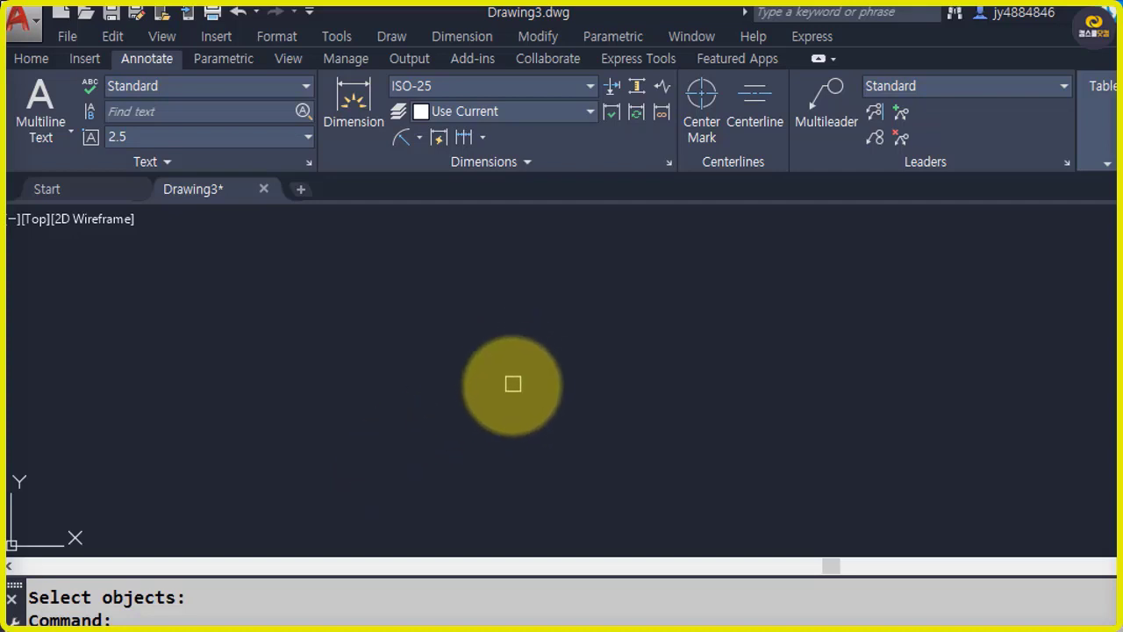
pyautogui.press('Escape')
pyautogui.press('Escape')
# Step: Draw a circle with a radius of about 28 in the empty drawing area
pyautogui.write('c')
pyautogui.press('Return')
pyautogui.click(264, 381)
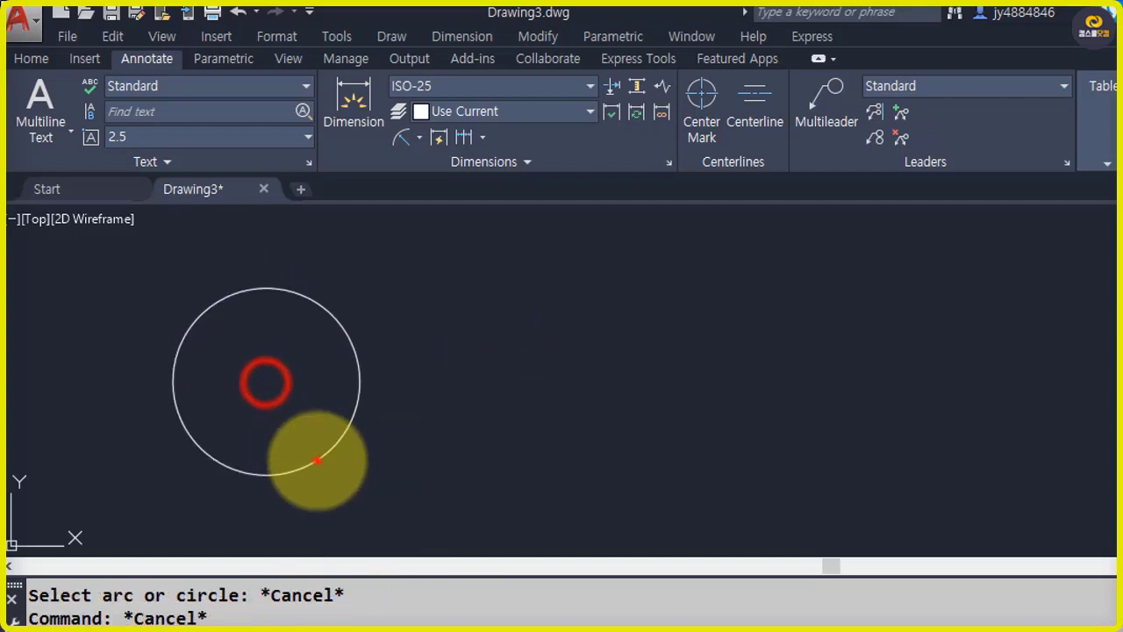
pyautogui.click(321, 459)
# Step: Copy the circle three times along a horizontal line to form a row of four separate circles
pyautogui.write('co')
pyautogui.press('Return')
pyautogui.click(391, 476)
pyautogui.click(244, 401)
pyautogui.press('Return')
pyautogui.click(306, 397)
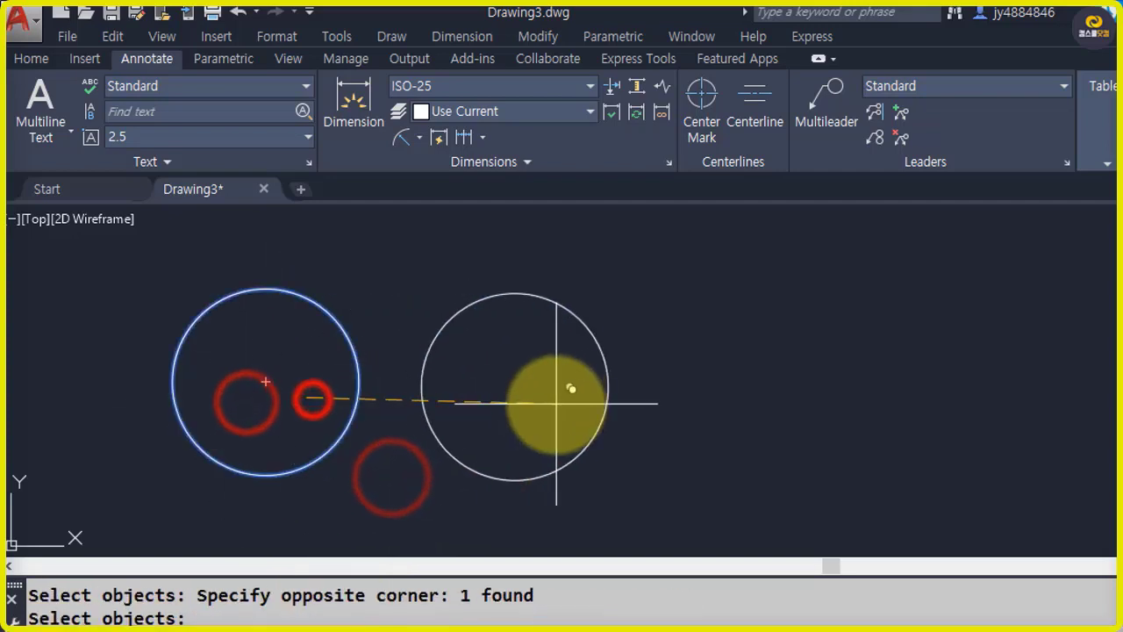
pyautogui.click(558, 397)
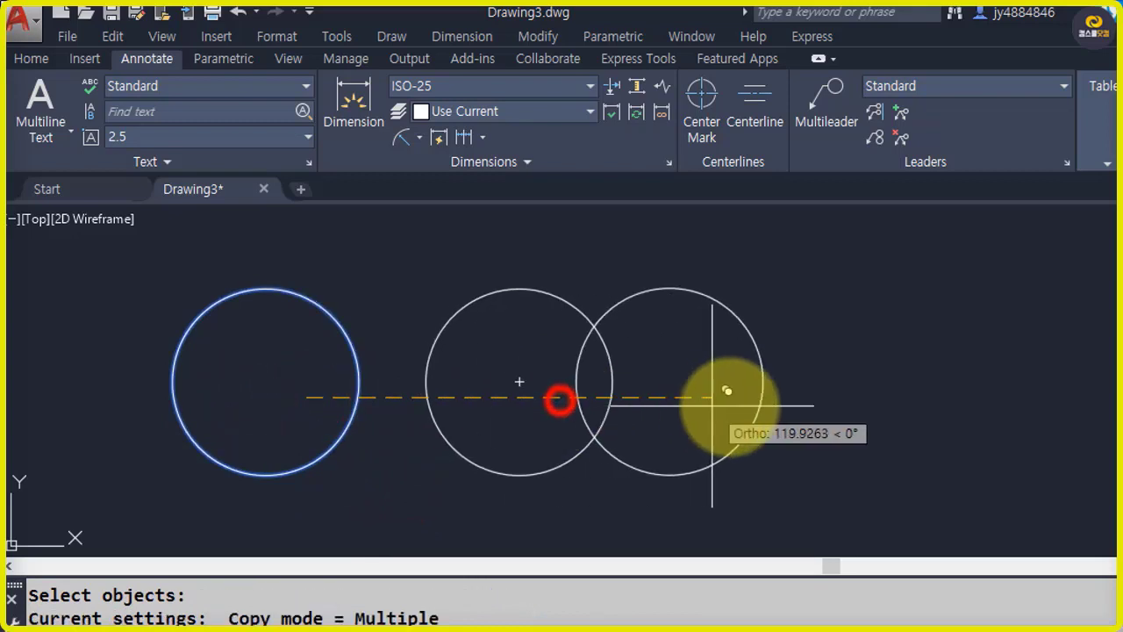
pyautogui.click(786, 404)
pyautogui.click(1027, 402)
pyautogui.press('Return')
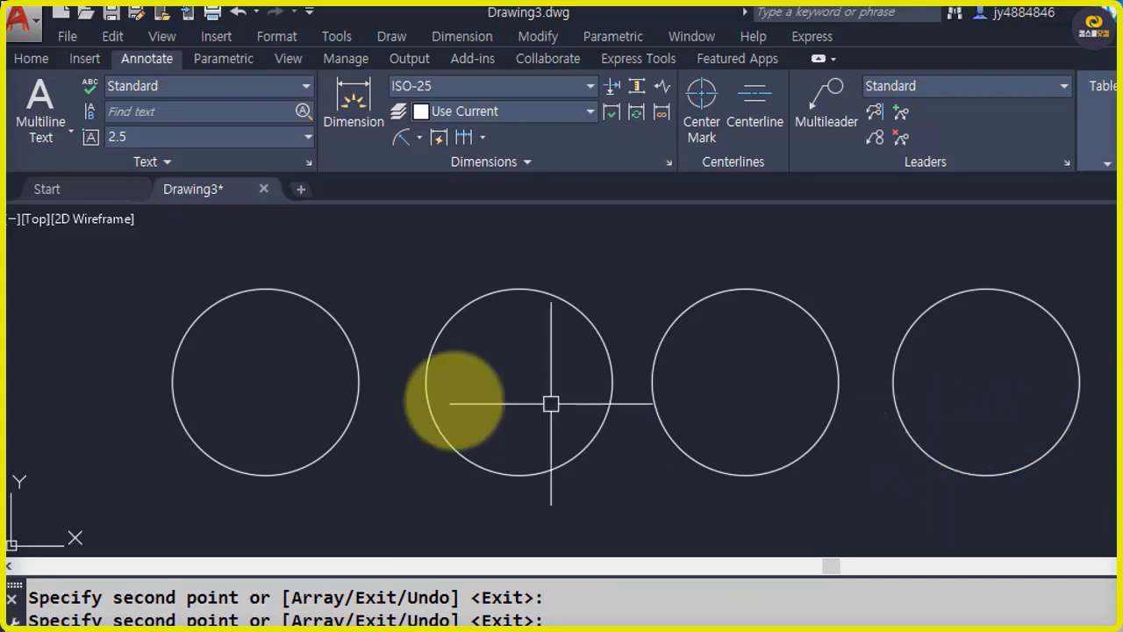
# Step: Turn Ortho off and add a radius dimension to the leftmost circle, placing its text outside at the upper left
pyautogui.scroll(4, 342, 381)
pyautogui.moveTo(336, 381)
pyautogui.mouseDown(button='middle')
pyautogui.moveTo(509, 491)
pyautogui.moveTo(535, 466)
pyautogui.mouseUp(button='middle')
pyautogui.press('Escape')
pyautogui.scroll(-2, 535, 439)
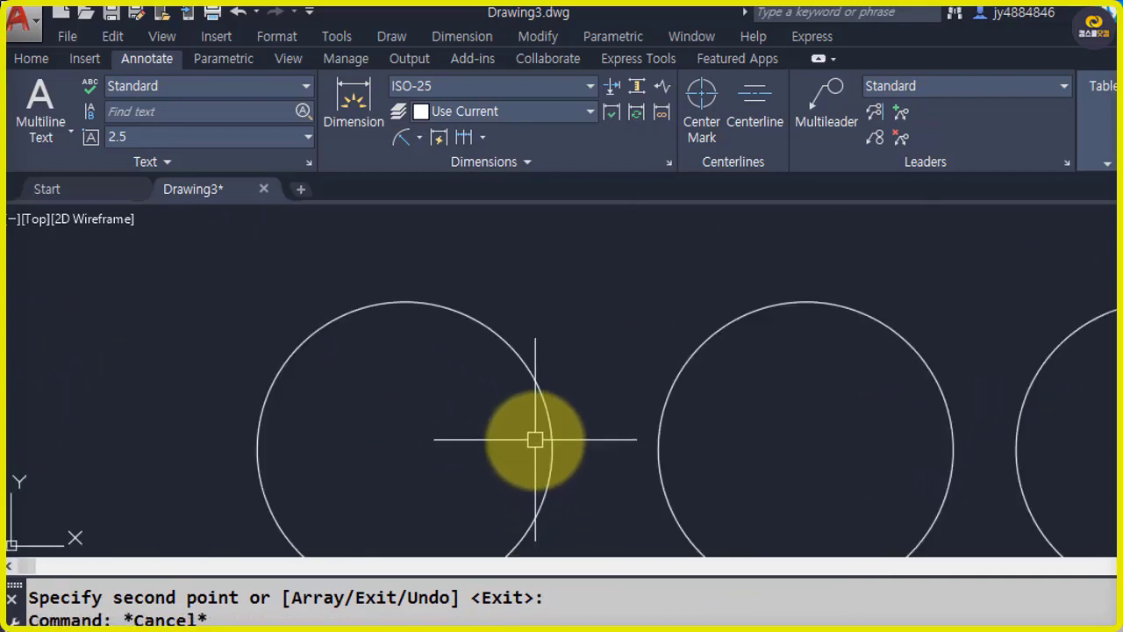
pyautogui.moveTo(566, 416); pyautogui.dragTo(605, 355, button='middle')
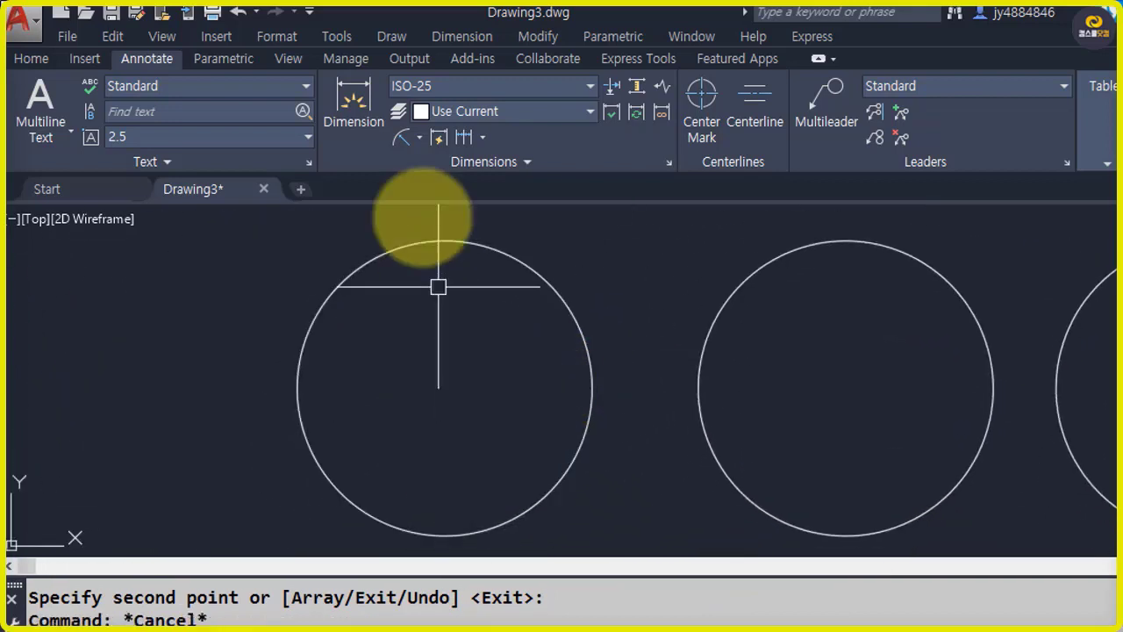
pyautogui.click(418, 138)
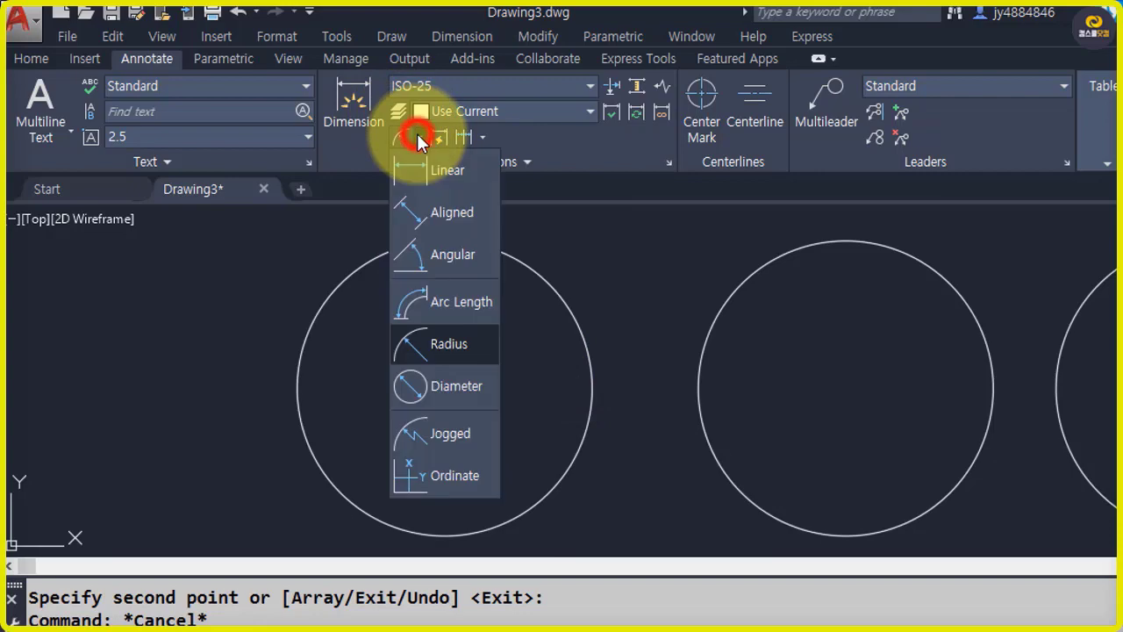
pyautogui.click(457, 344)
pyautogui.press('F8')
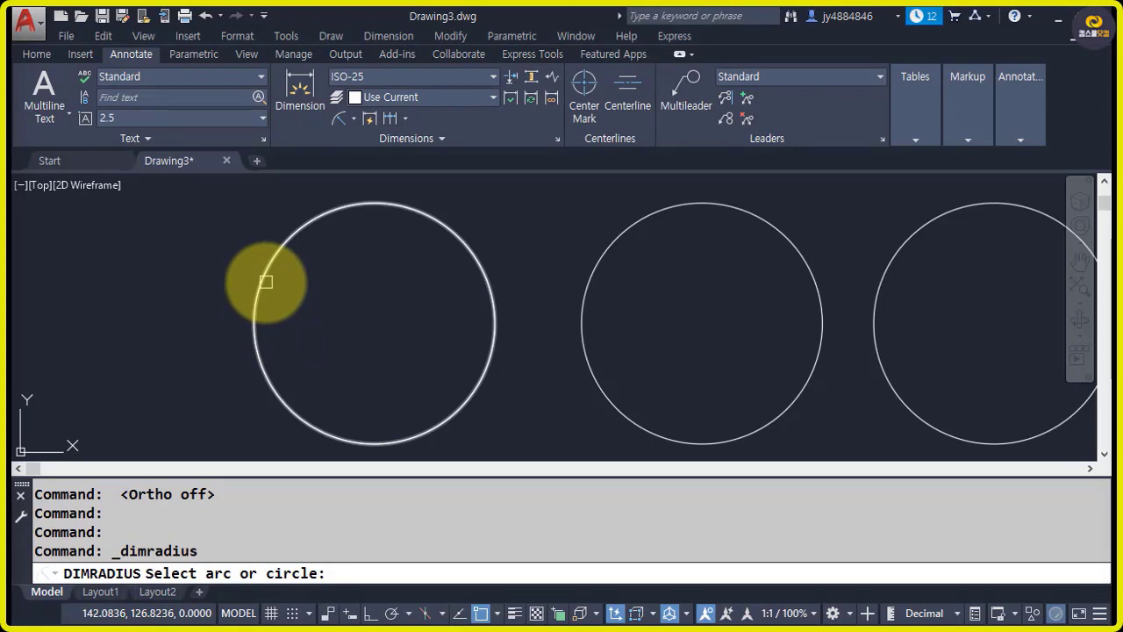
pyautogui.click(266, 282)
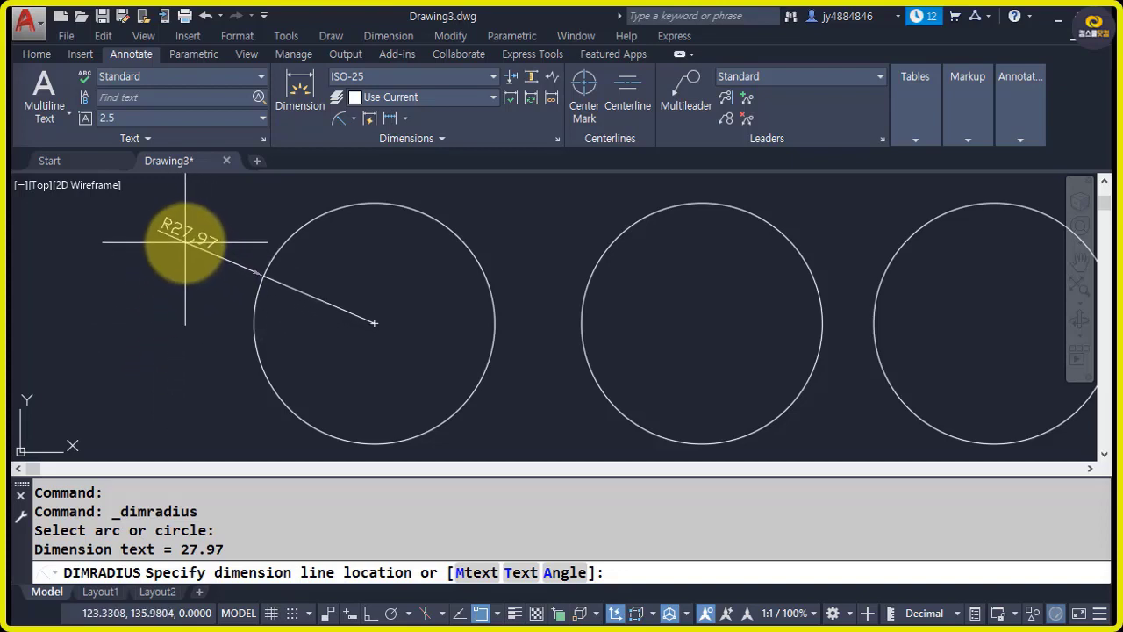
pyautogui.click(185, 242)
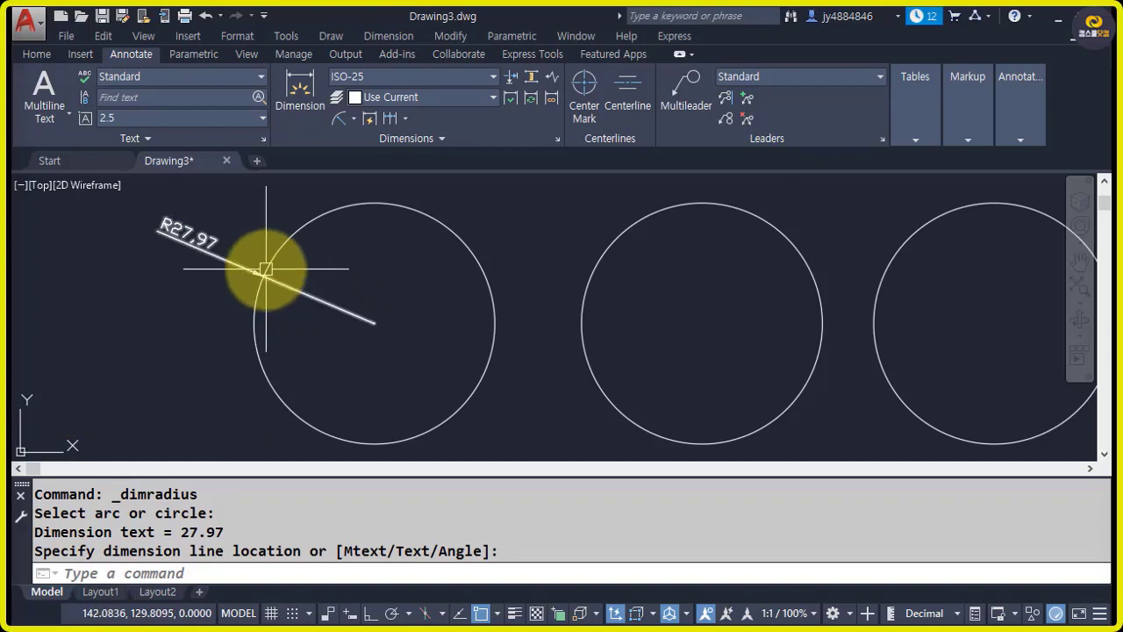
# Step: Change the leftmost circle's colour to Yellow and deselect it
pyautogui.scroll(4, 270, 274)
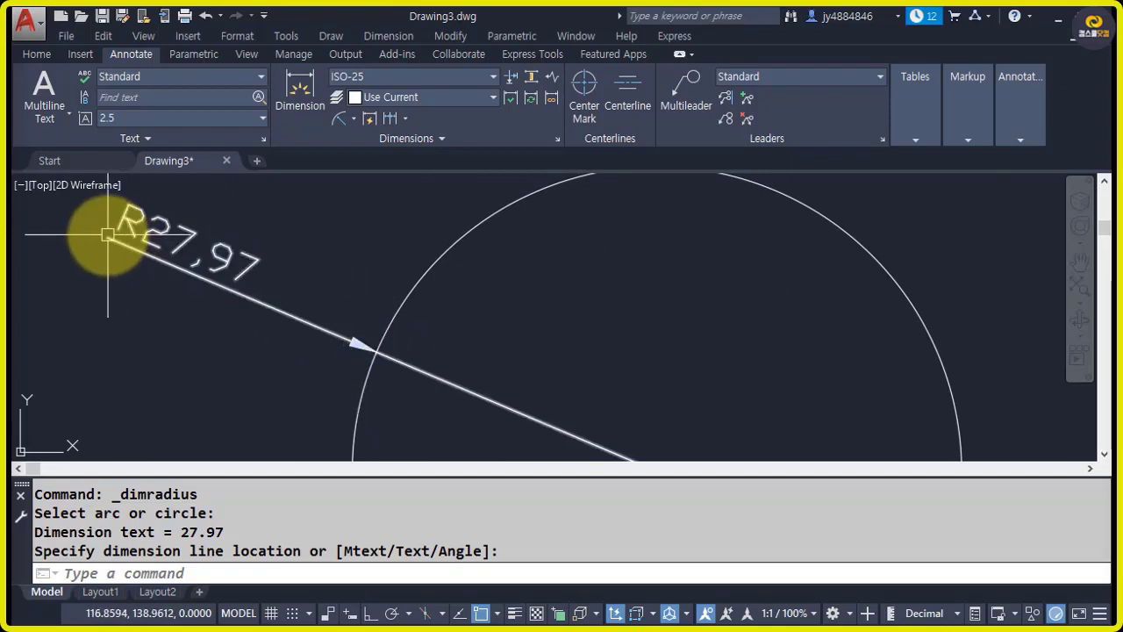
pyautogui.scroll(-2, 206, 307)
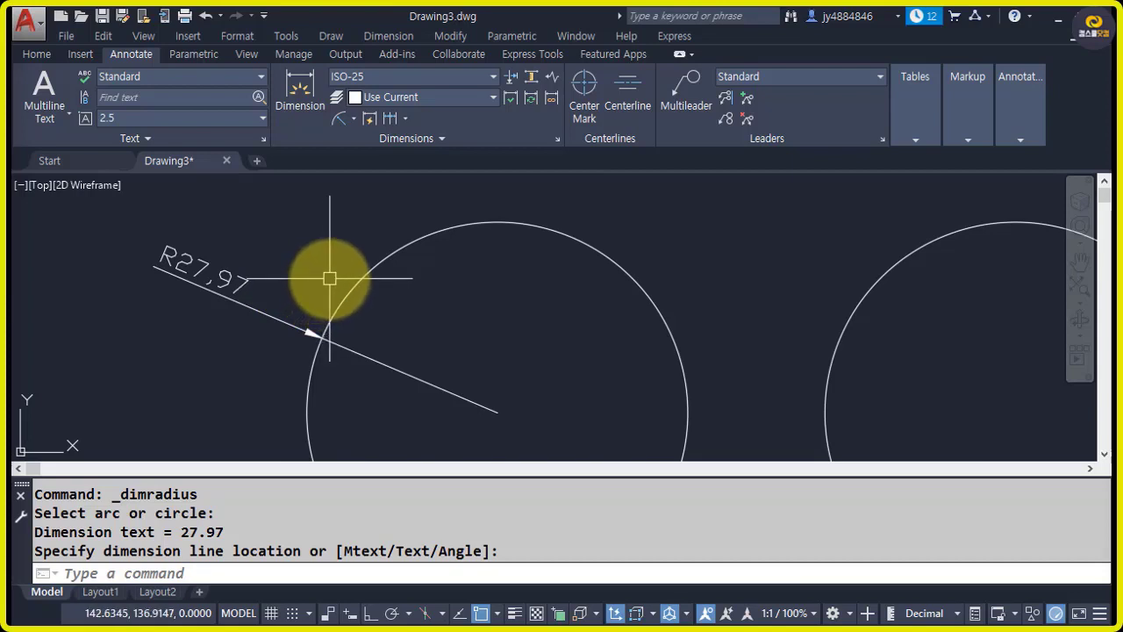
pyautogui.scroll(-2, 357, 258)
pyautogui.moveTo(477, 335); pyautogui.dragTo(371, 296, button='middle')
pyautogui.click(267, 232)
pyautogui.click(36, 55)
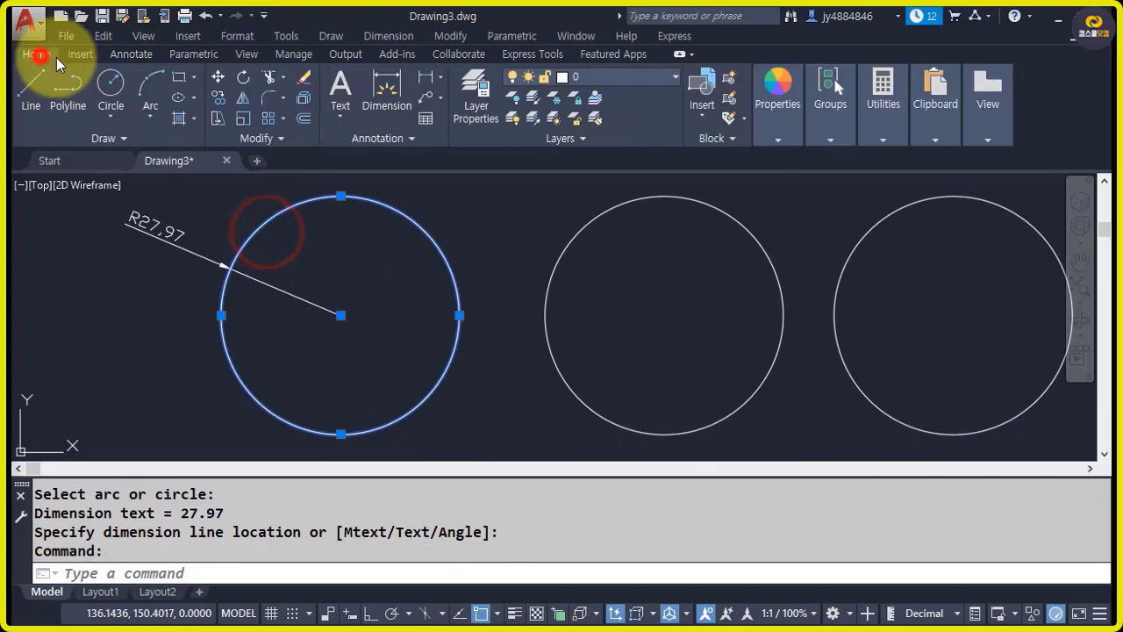
pyautogui.click(779, 140)
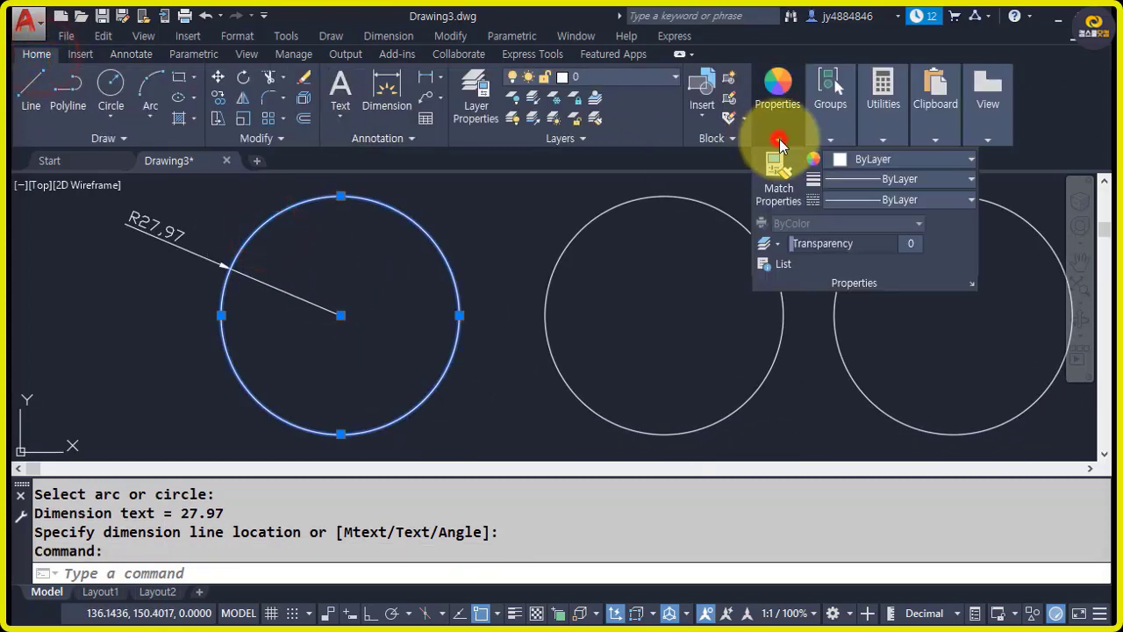
pyautogui.click(889, 161)
pyautogui.click(852, 335)
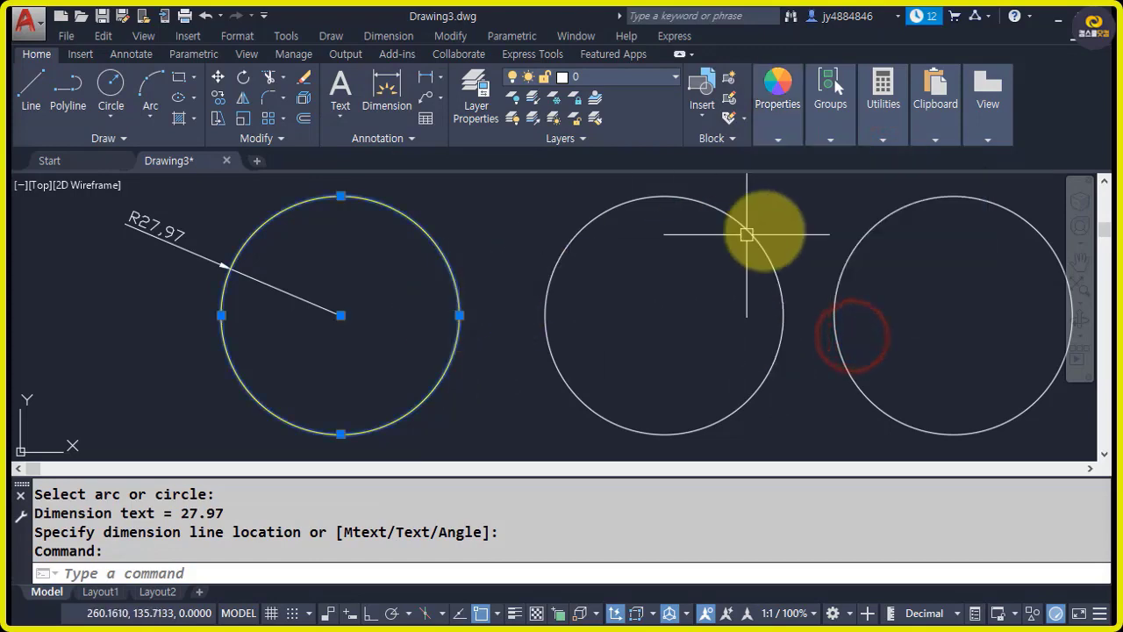
pyautogui.press('Escape')
# Step: Match the properties of the yellow leftmost circle onto the other three circles in the row
pyautogui.write('ma')
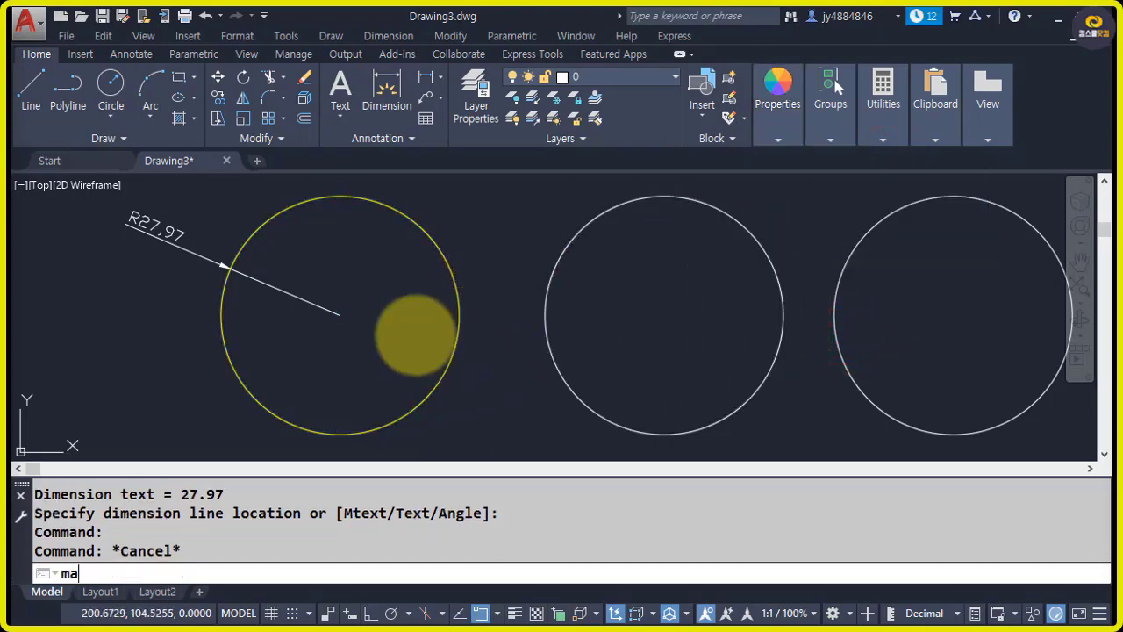
pyautogui.press('Return')
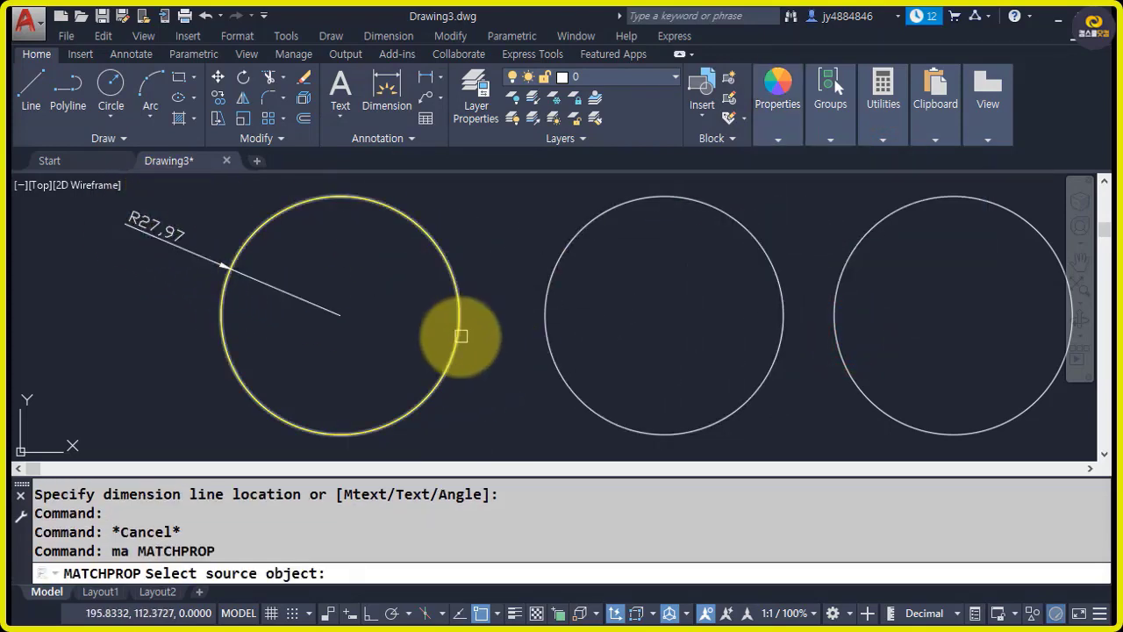
pyautogui.click(457, 337)
pyautogui.click(578, 394)
pyautogui.click(862, 381)
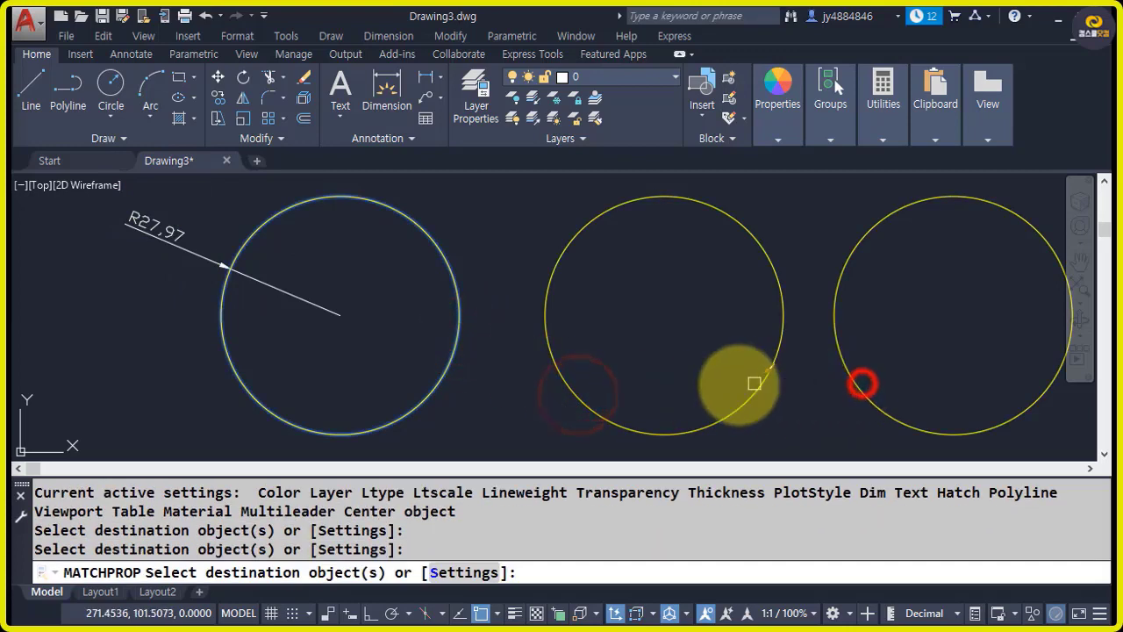
pyautogui.moveTo(740, 381); pyautogui.dragTo(146, 371, button='middle')
pyautogui.click(563, 369)
pyautogui.press('Return')
# Step: Add a radius dimension to the second circle from the left, placing its text inside the circle at the upper left
pyautogui.scroll(-2, 147, 290)
pyautogui.moveTo(147, 289); pyautogui.dragTo(554, 318, button='middle')
pyautogui.scroll(2, 235, 283)
pyautogui.moveTo(241, 286); pyautogui.dragTo(304, 310, button='middle')
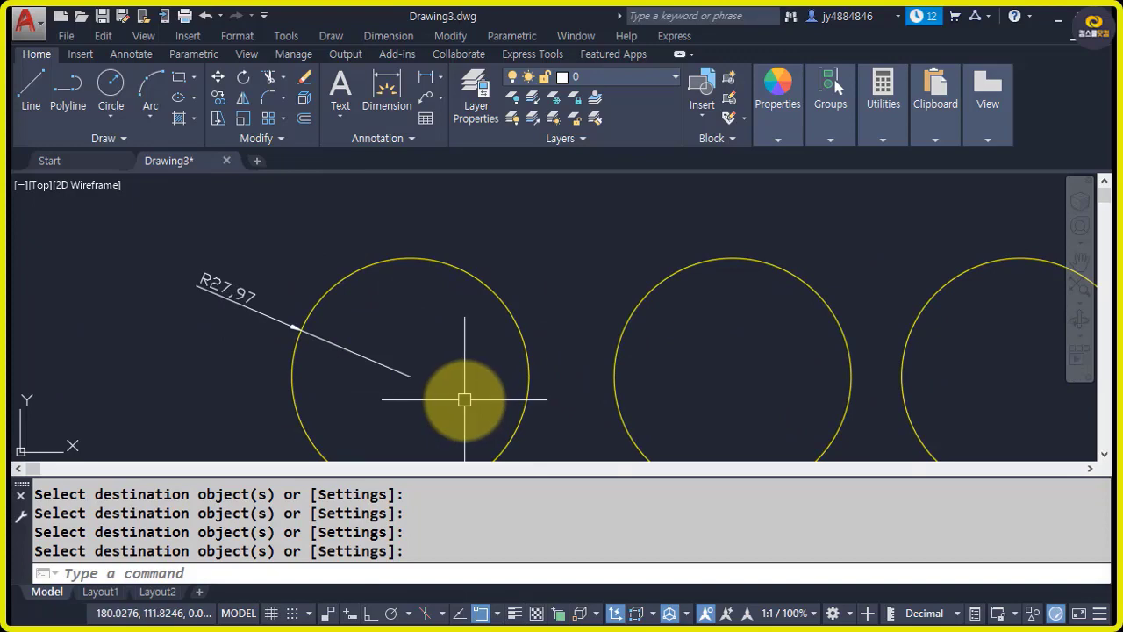
pyautogui.moveTo(437, 386)
pyautogui.mouseDown(button='middle')
pyautogui.moveTo(436, 368)
pyautogui.moveTo(284, 333)
pyautogui.moveTo(150, 331)
pyautogui.mouseUp(button='middle')
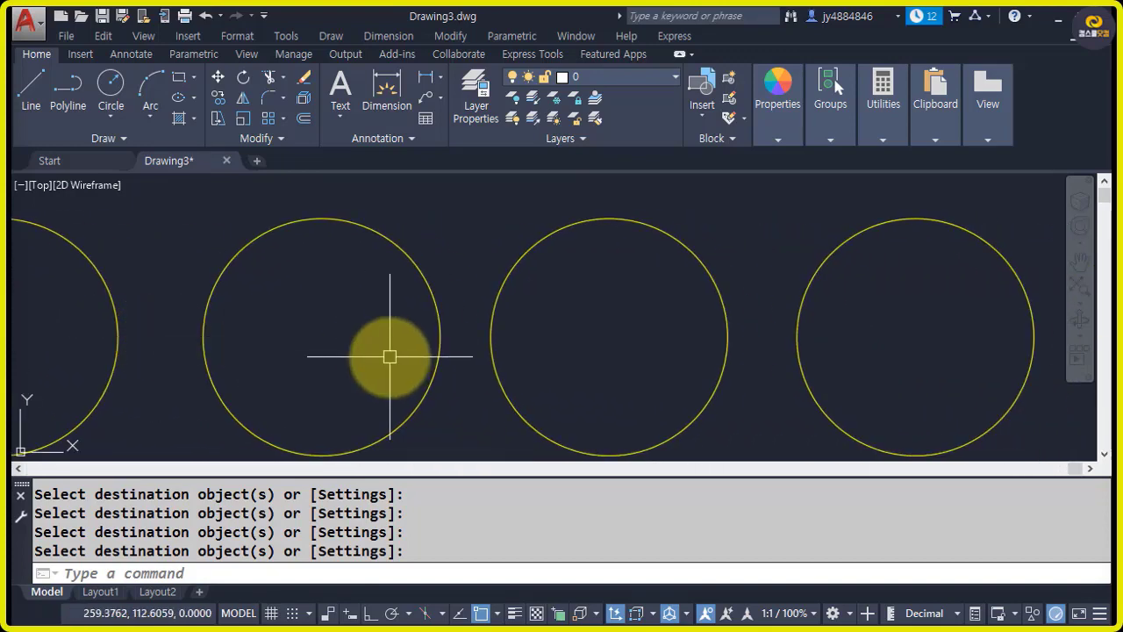
pyautogui.write('dra')
pyautogui.press('Return')
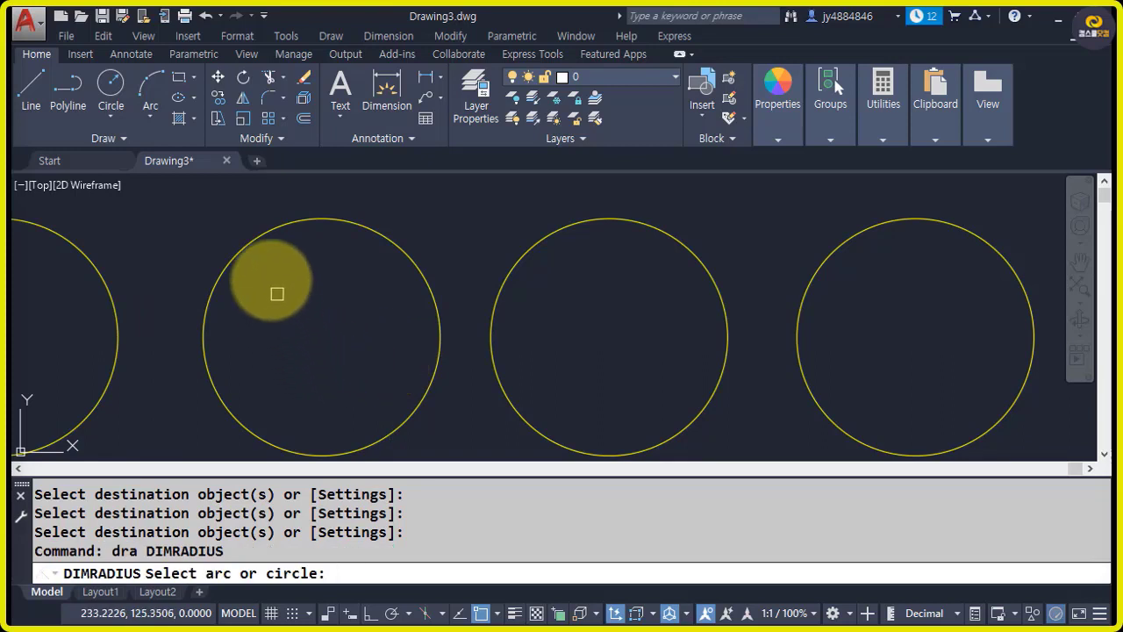
pyautogui.click(238, 254)
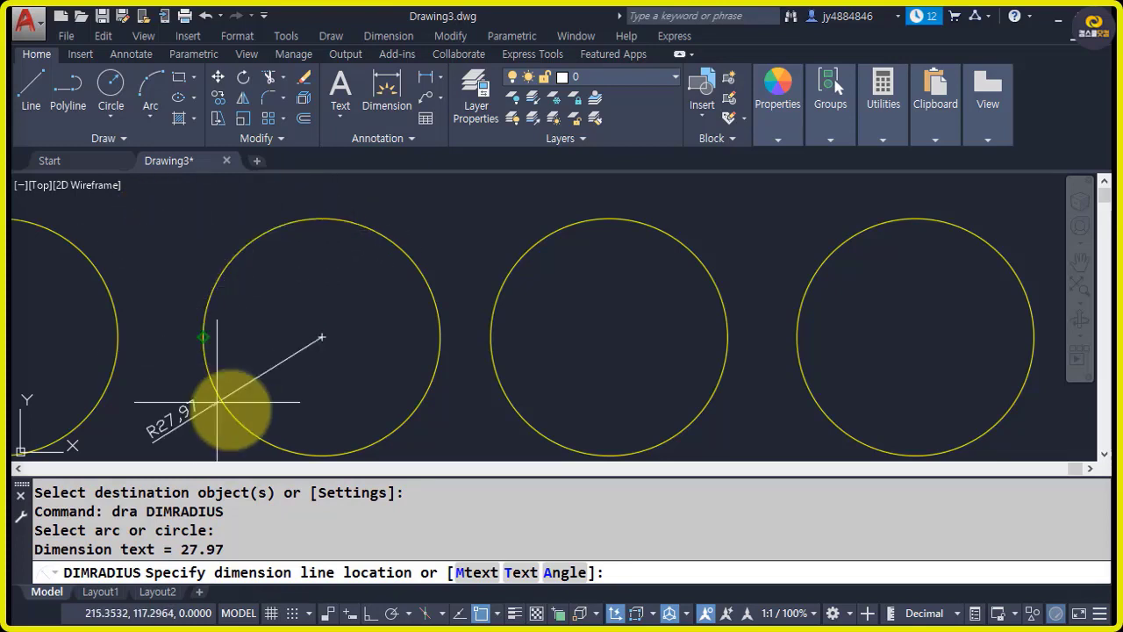
pyautogui.click(272, 307)
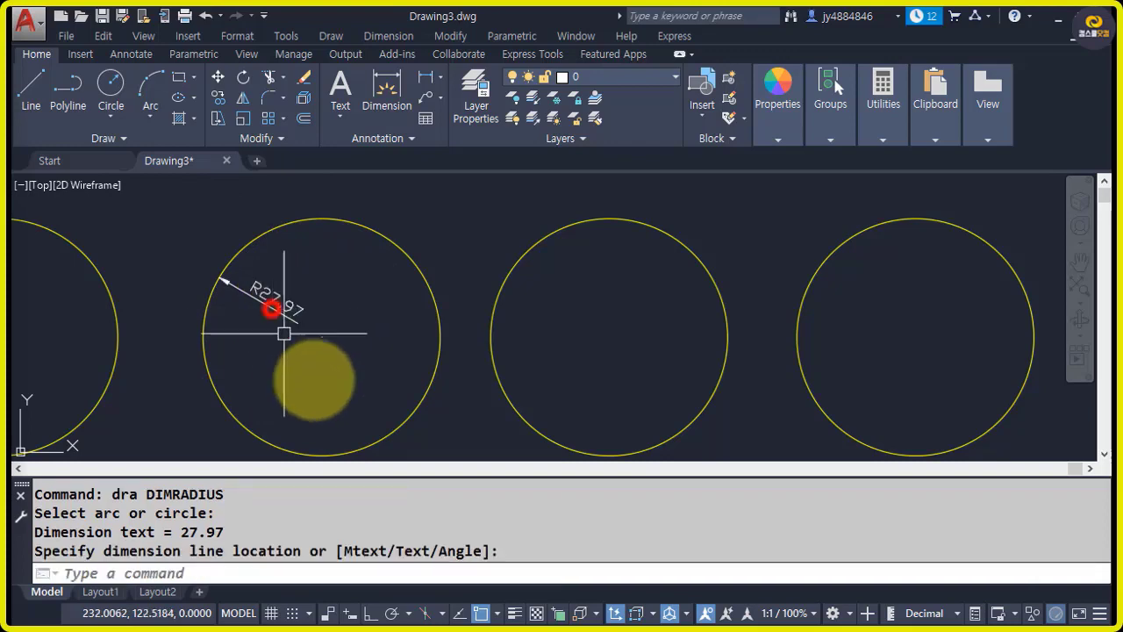
pyautogui.scroll(2, 287, 344)
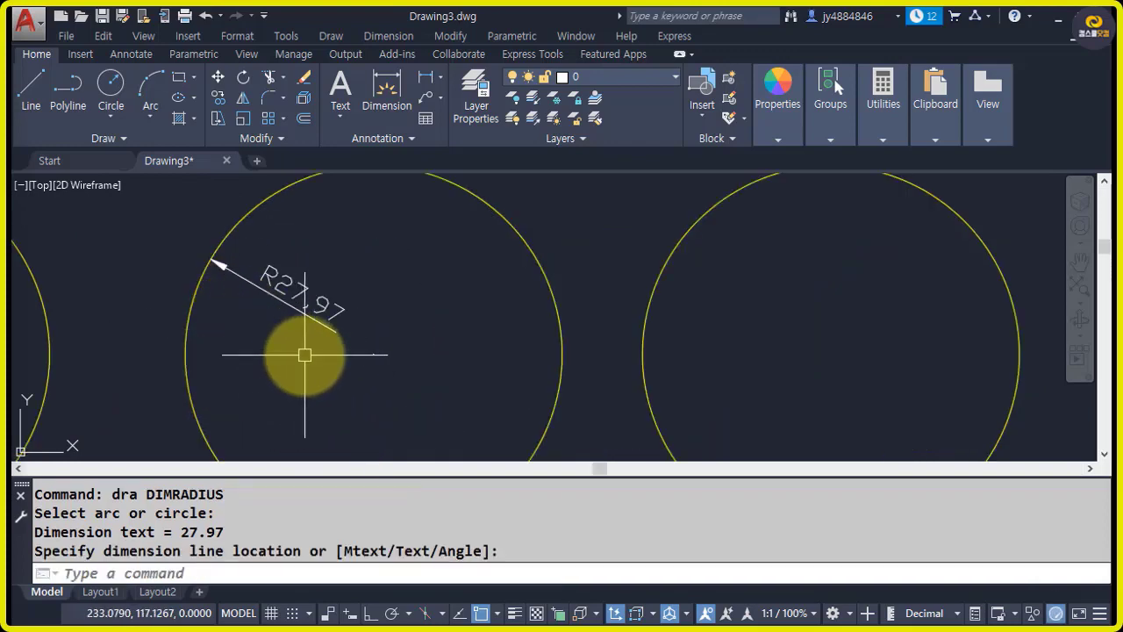
pyautogui.moveTo(306, 358); pyautogui.dragTo(313, 381, button='middle')
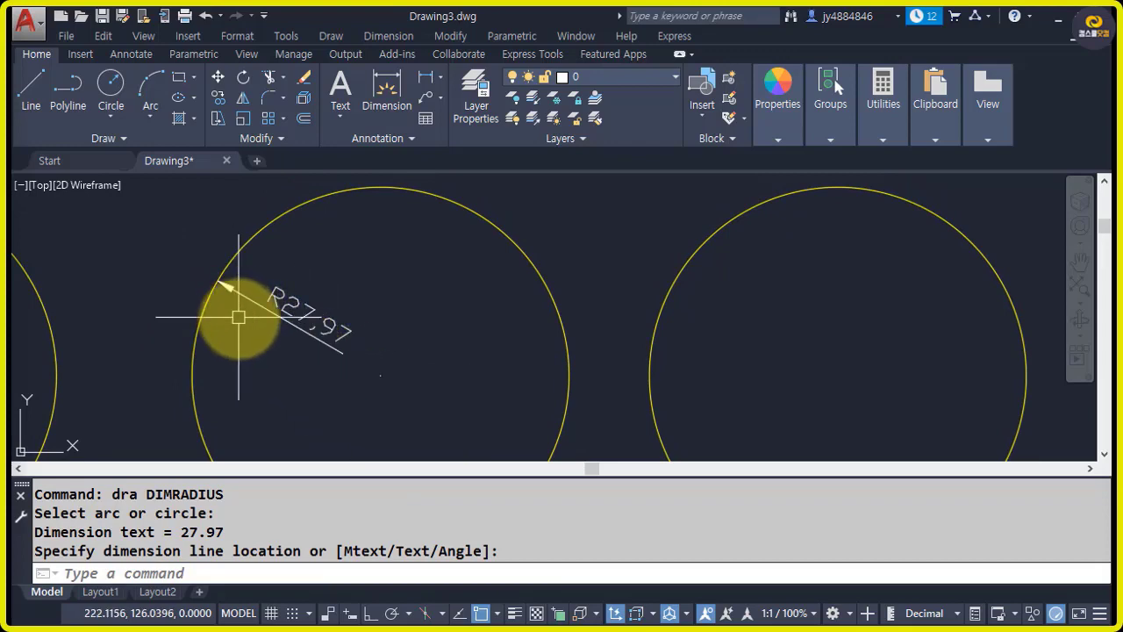
pyautogui.click(201, 275)
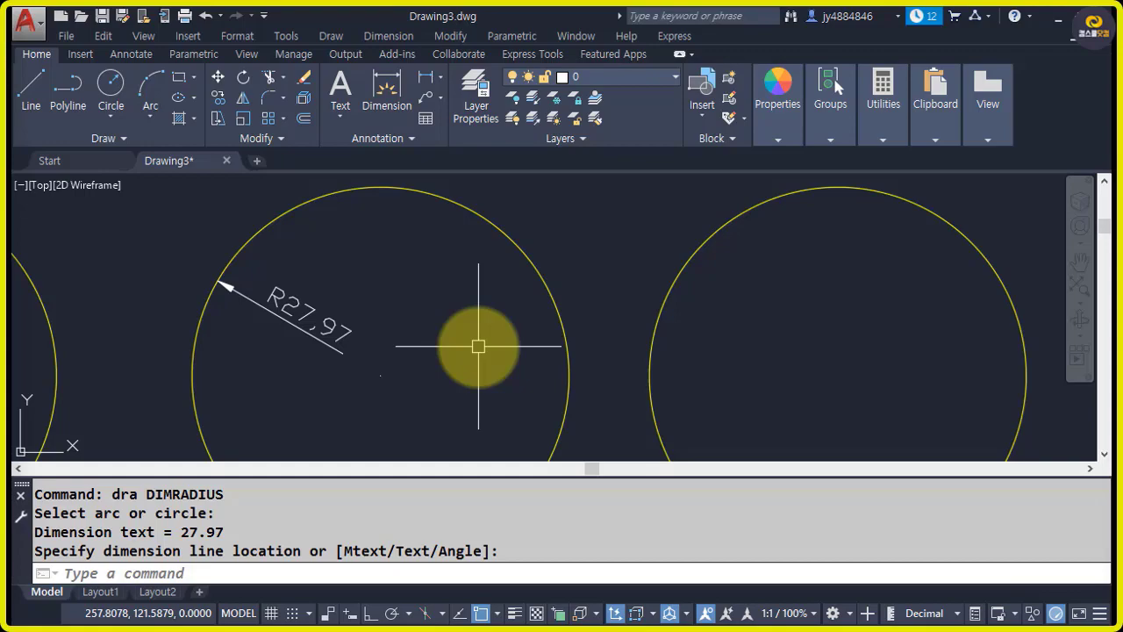
# Step: Add a diameter dimension to the third circle, placing its text outside at the upper right
pyautogui.click(140, 55)
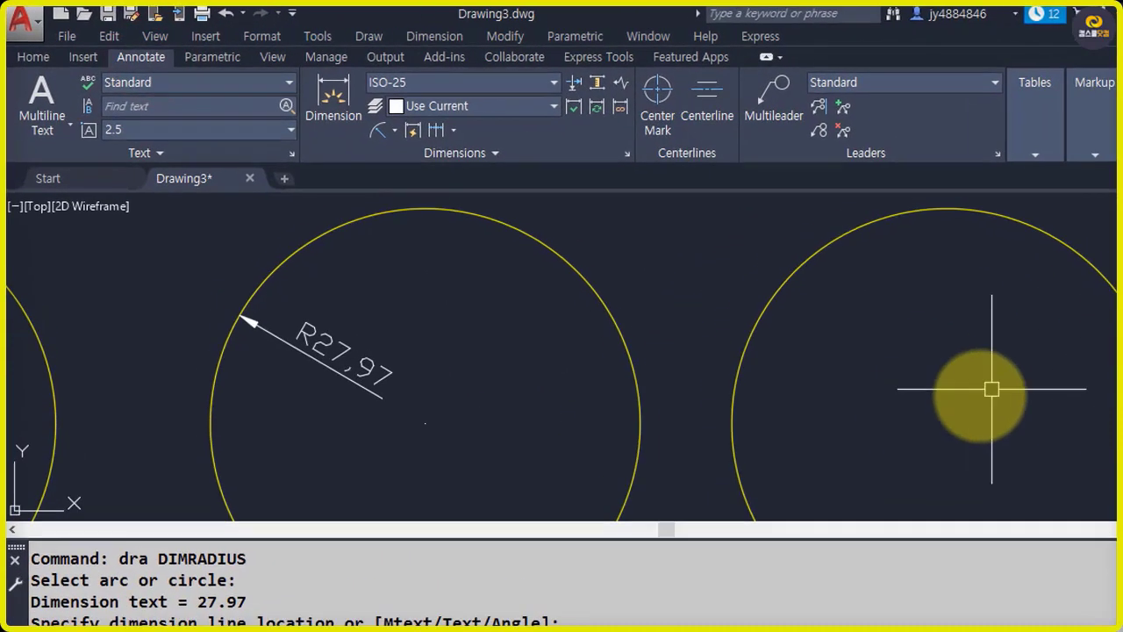
pyautogui.moveTo(730, 349)
pyautogui.mouseDown(button='middle')
pyautogui.moveTo(472, 344)
pyautogui.moveTo(277, 286)
pyautogui.mouseUp(button='middle')
pyautogui.scroll(-2, 472, 344)
pyautogui.moveTo(324, 345); pyautogui.dragTo(302, 339, button='middle')
pyautogui.click(419, 137)
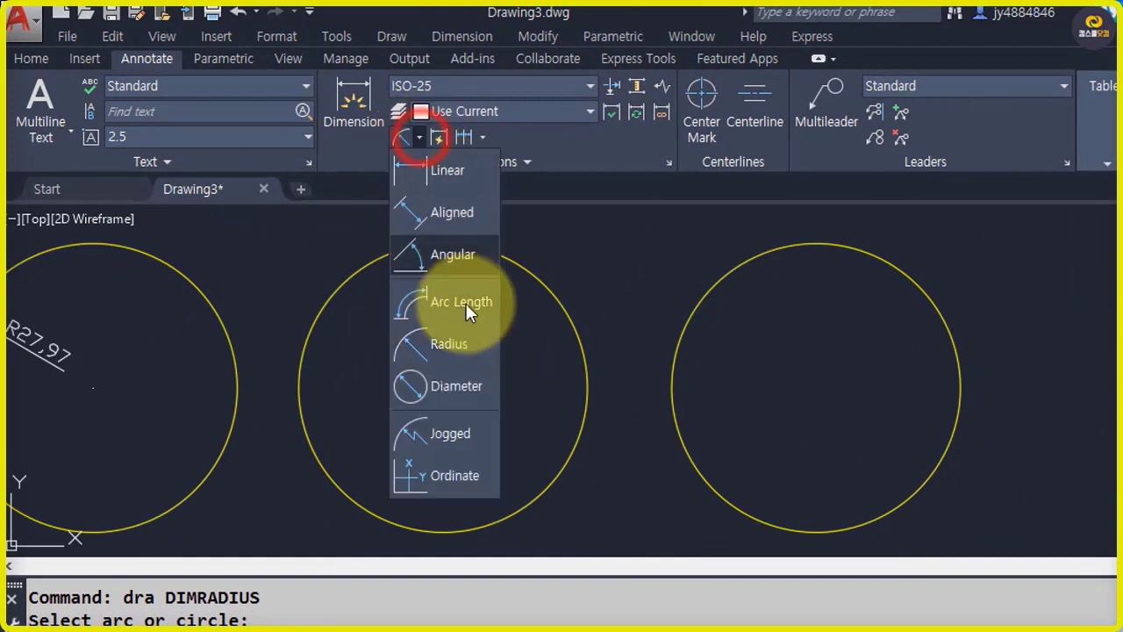
pyautogui.click(459, 398)
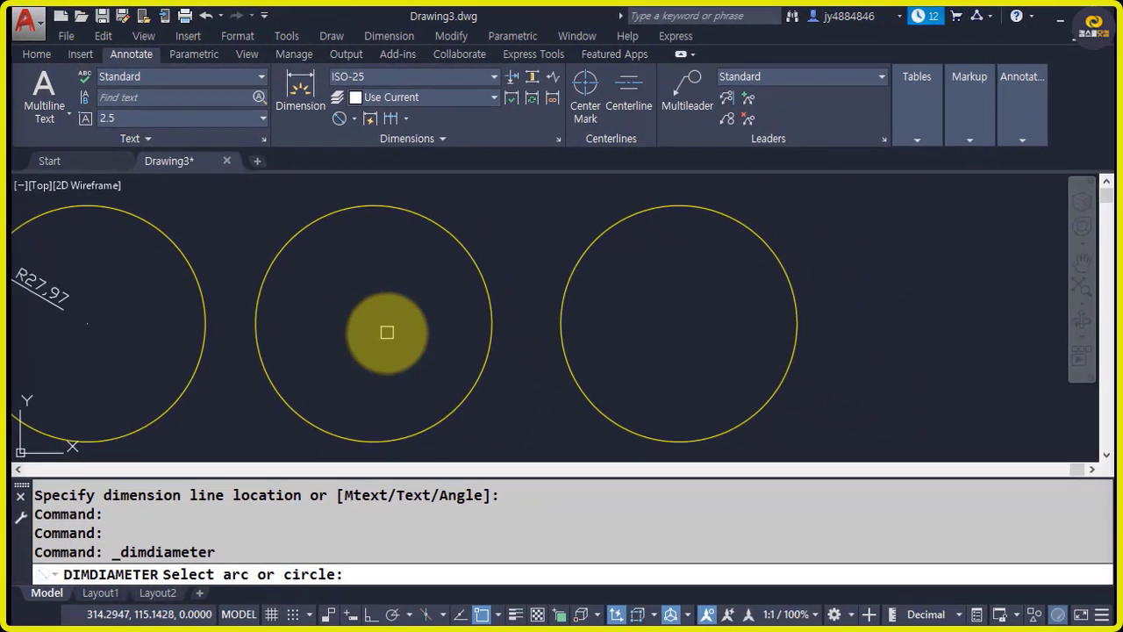
pyautogui.click(457, 243)
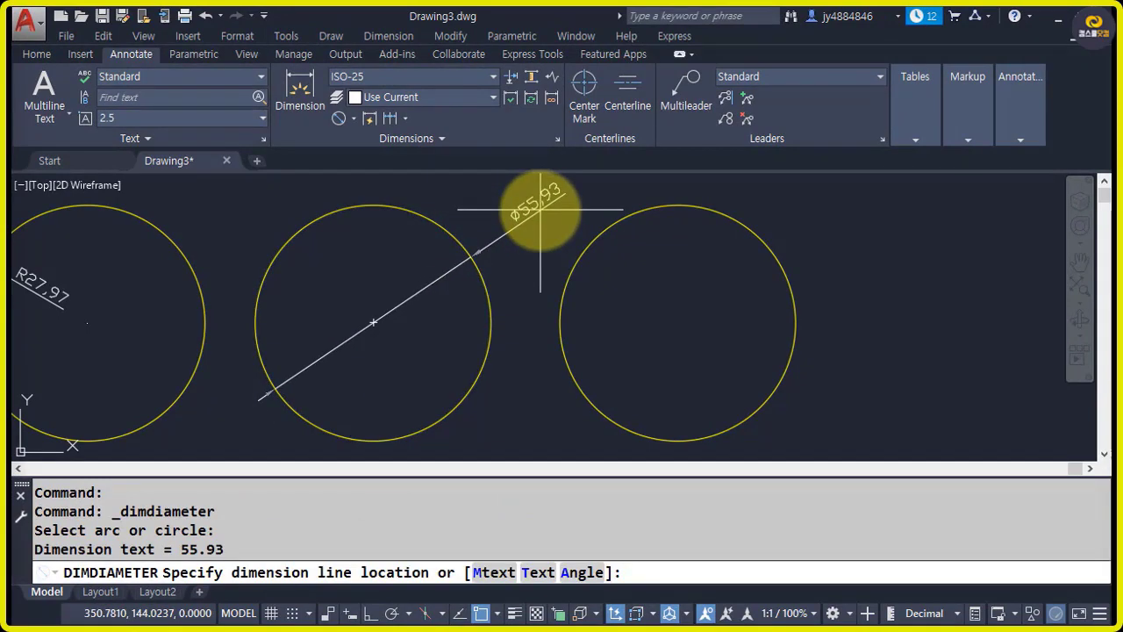
pyautogui.click(539, 209)
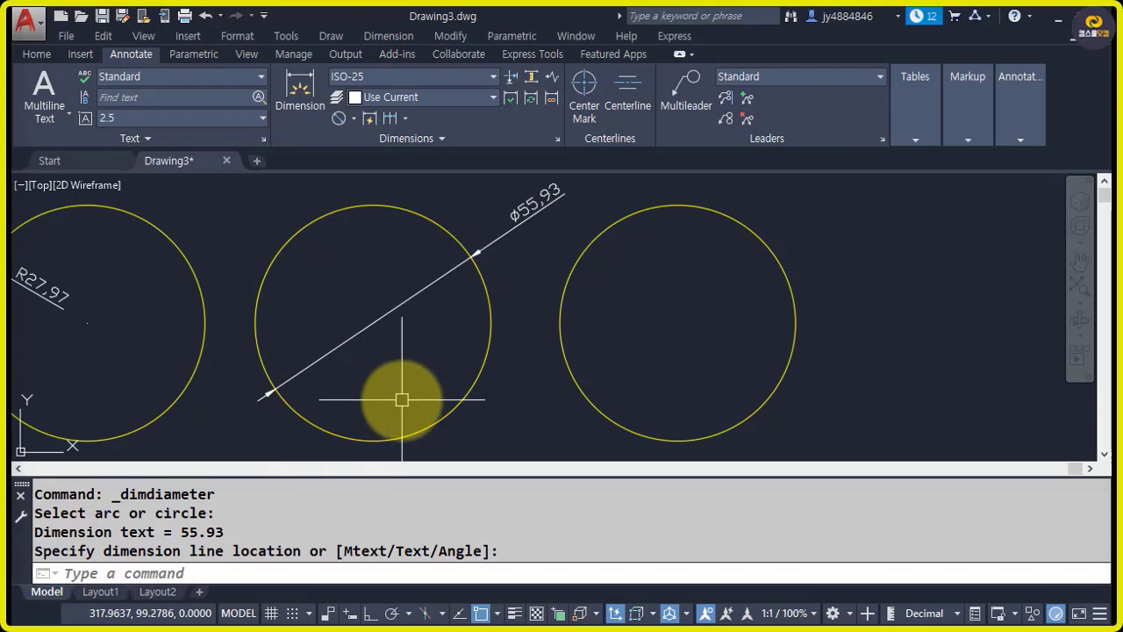
pyautogui.scroll(3, 401, 400)
pyautogui.moveTo(401, 396)
pyautogui.mouseDown(button='middle')
pyautogui.moveTo(372, 451)
pyautogui.moveTo(401, 401)
pyautogui.moveTo(389, 401)
pyautogui.mouseUp(button='middle')
pyautogui.scroll(-3, 388, 368)
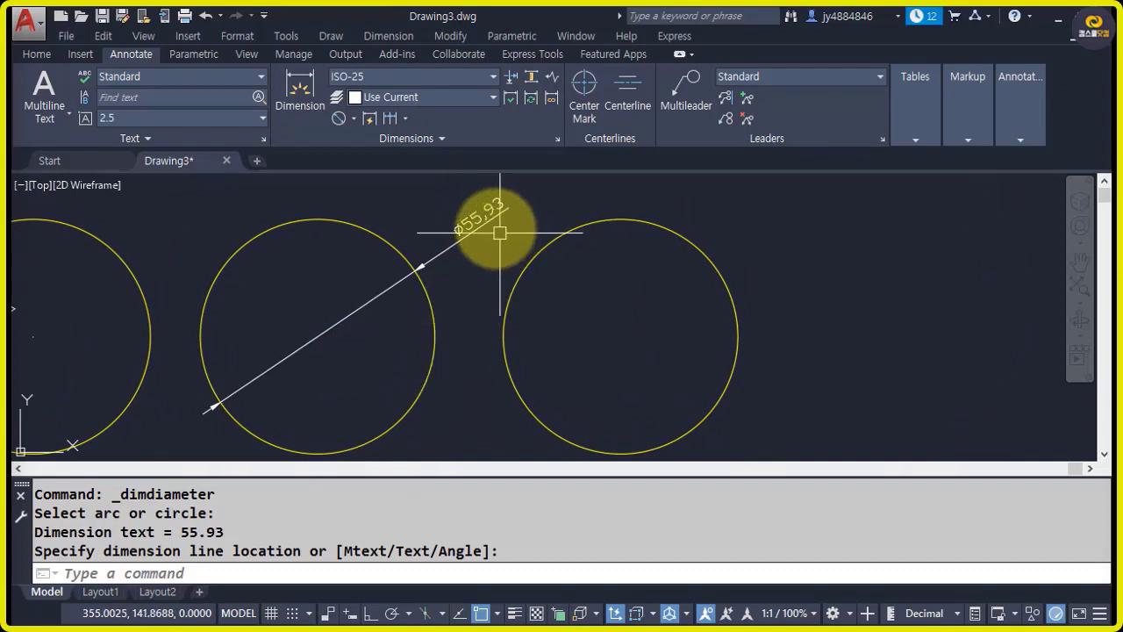
pyautogui.scroll(3, 483, 194)
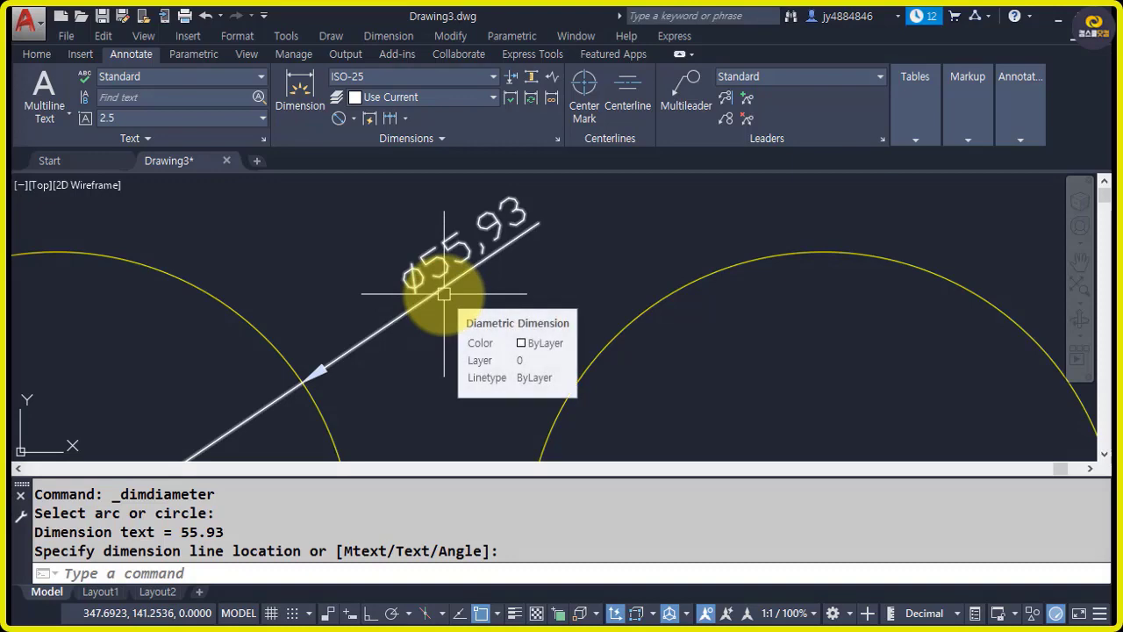
pyautogui.scroll(-4, 444, 295)
pyautogui.moveTo(426, 363)
pyautogui.mouseDown(button='middle')
pyautogui.moveTo(434, 298)
pyautogui.moveTo(380, 313)
pyautogui.mouseUp(button='middle')
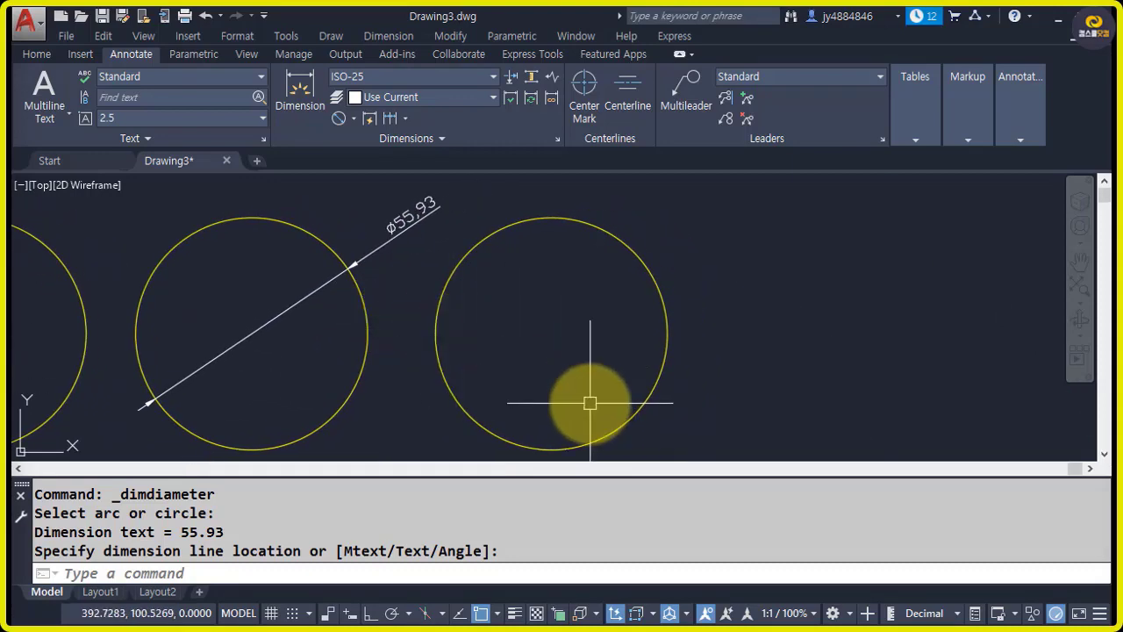
# Step: Add a diameter dimension to the rightmost circle, placing its text inside the circle at the upper left
pyautogui.write('d')
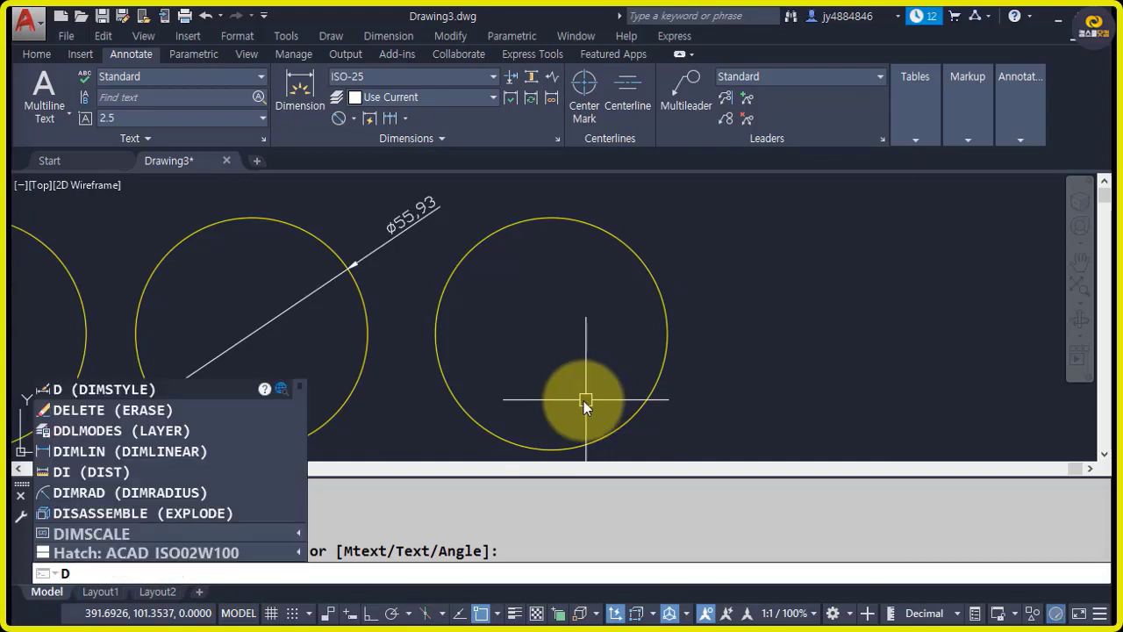
pyautogui.write('di')
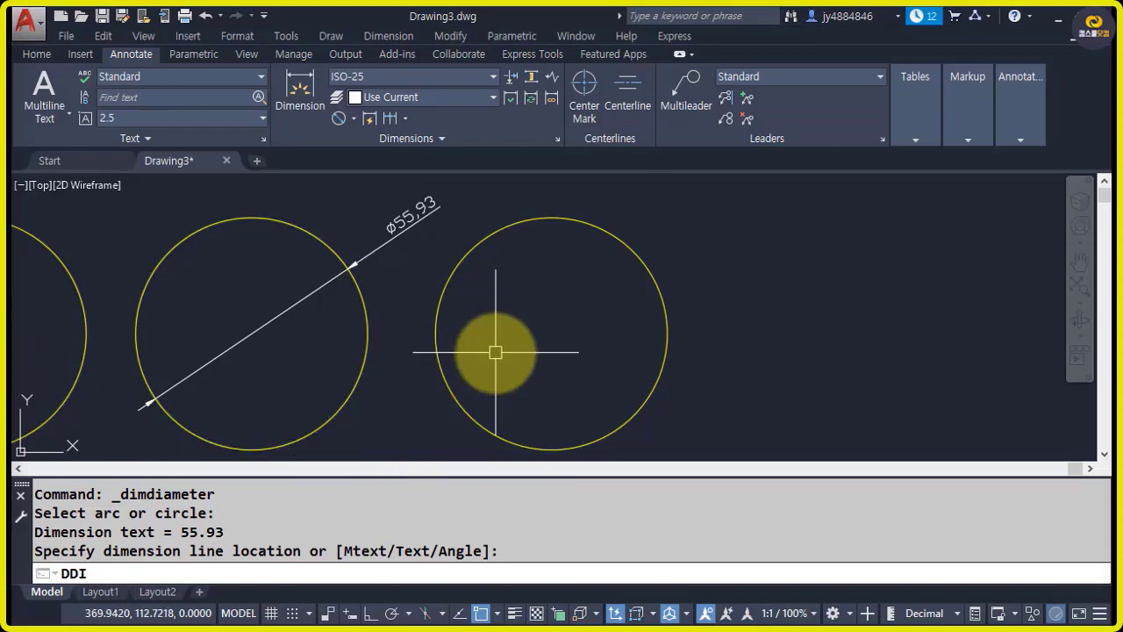
pyautogui.press('Return')
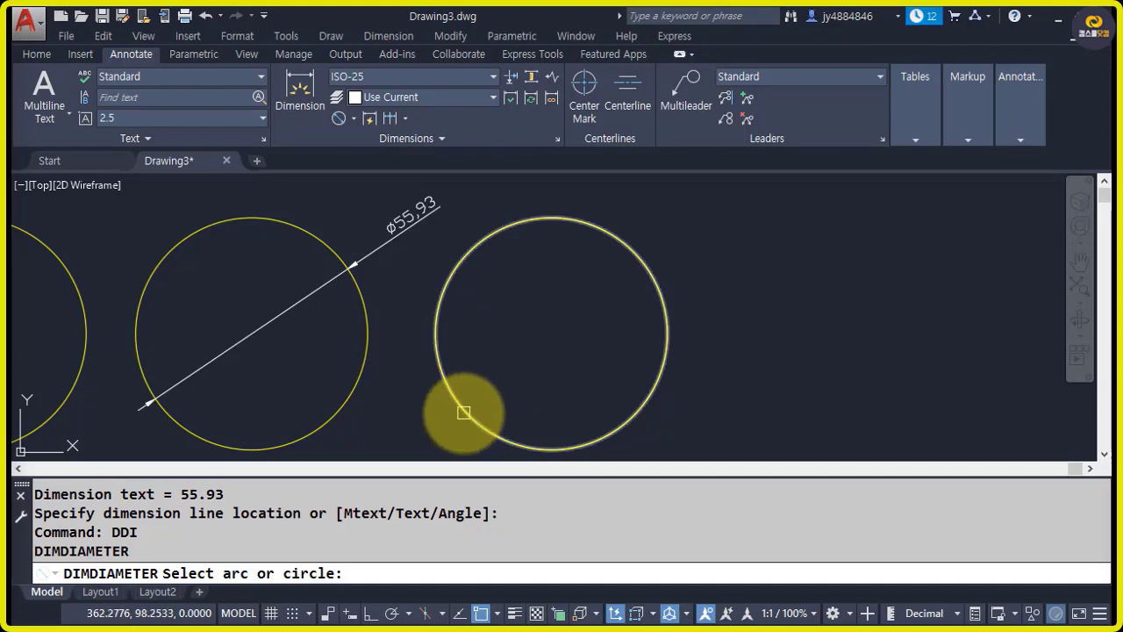
pyautogui.click(465, 411)
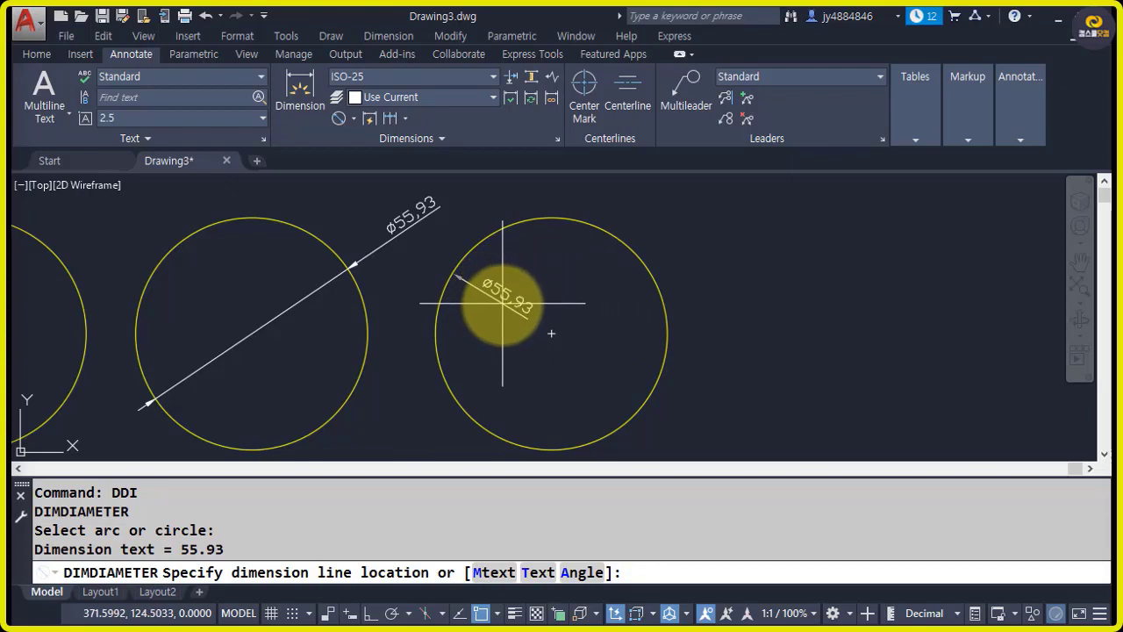
pyautogui.click(504, 304)
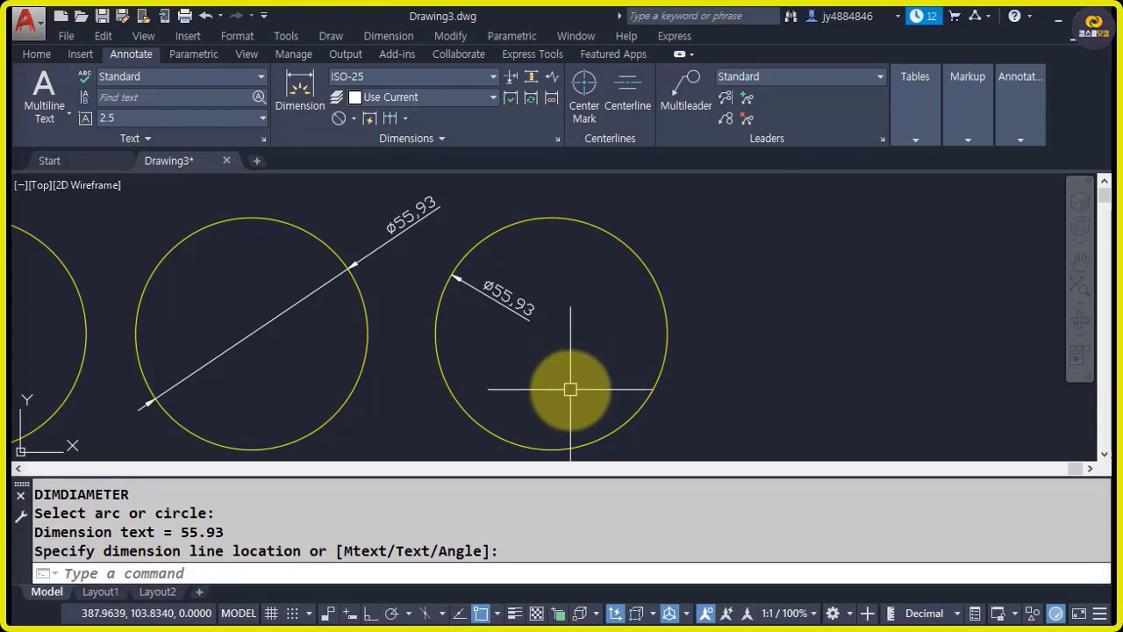
pyautogui.scroll(4, 486, 290)
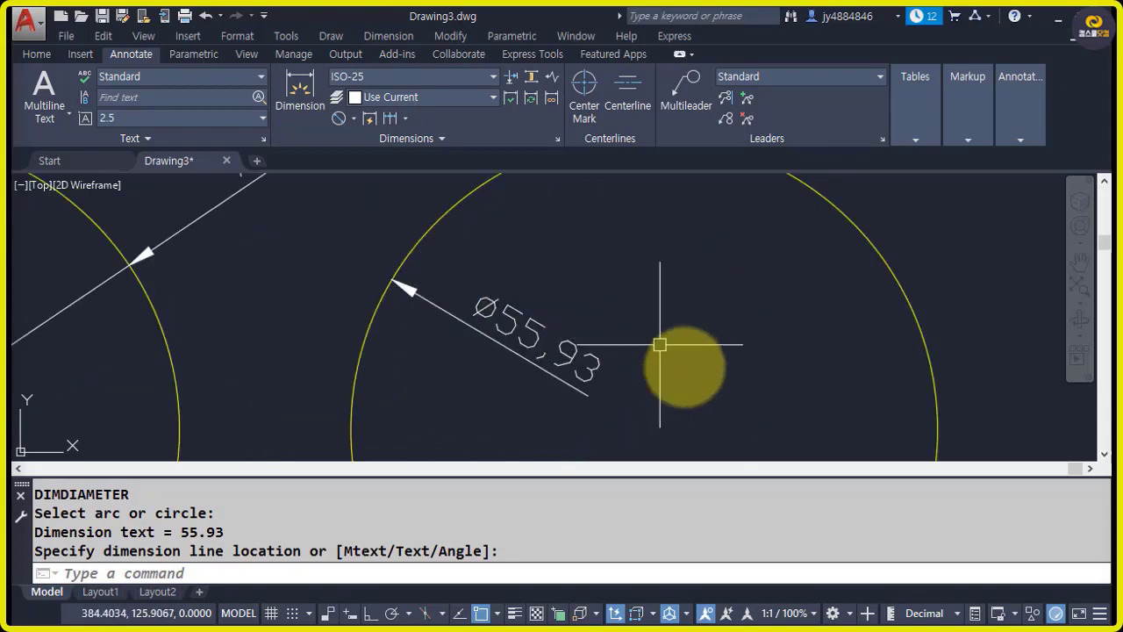
pyautogui.scroll(-4, 742, 386)
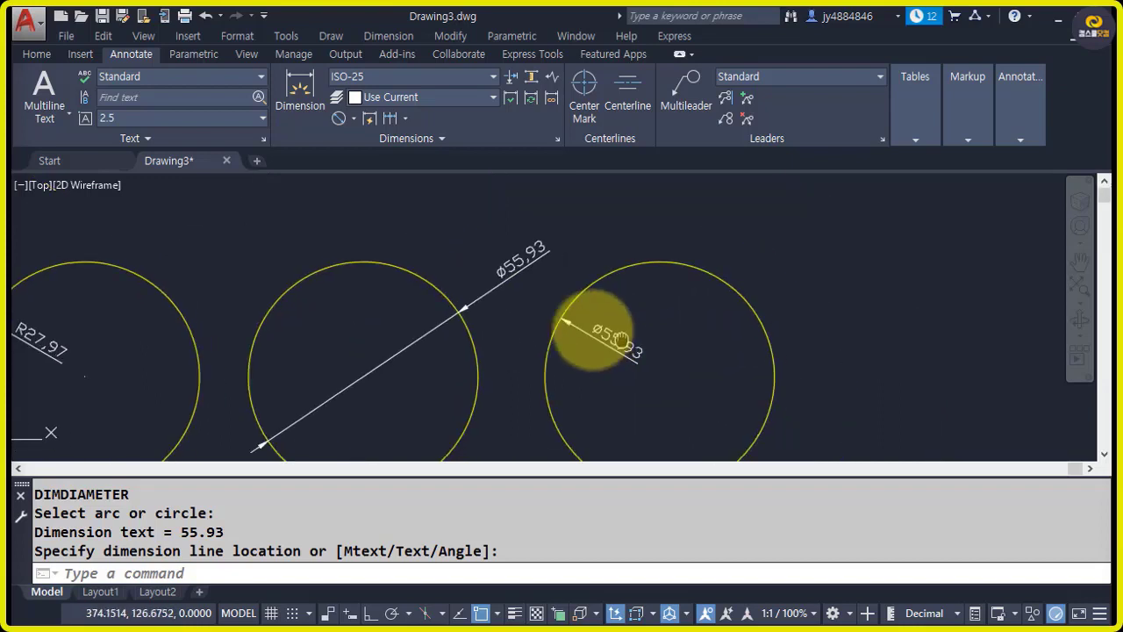
pyautogui.moveTo(597, 338); pyautogui.dragTo(504, 309, button='middle')
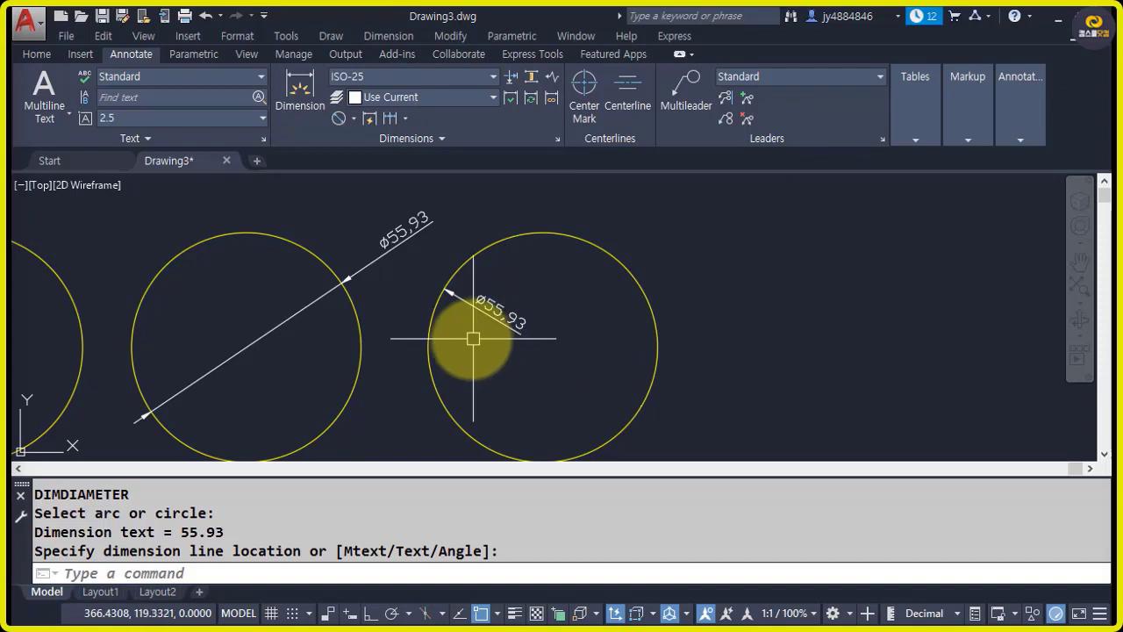
# Step: Place a horizontal linear dimension about 46 units long between two free points in the empty drawing area, with its line above them
pyautogui.moveTo(602, 356); pyautogui.dragTo(316, 354, button='middle')
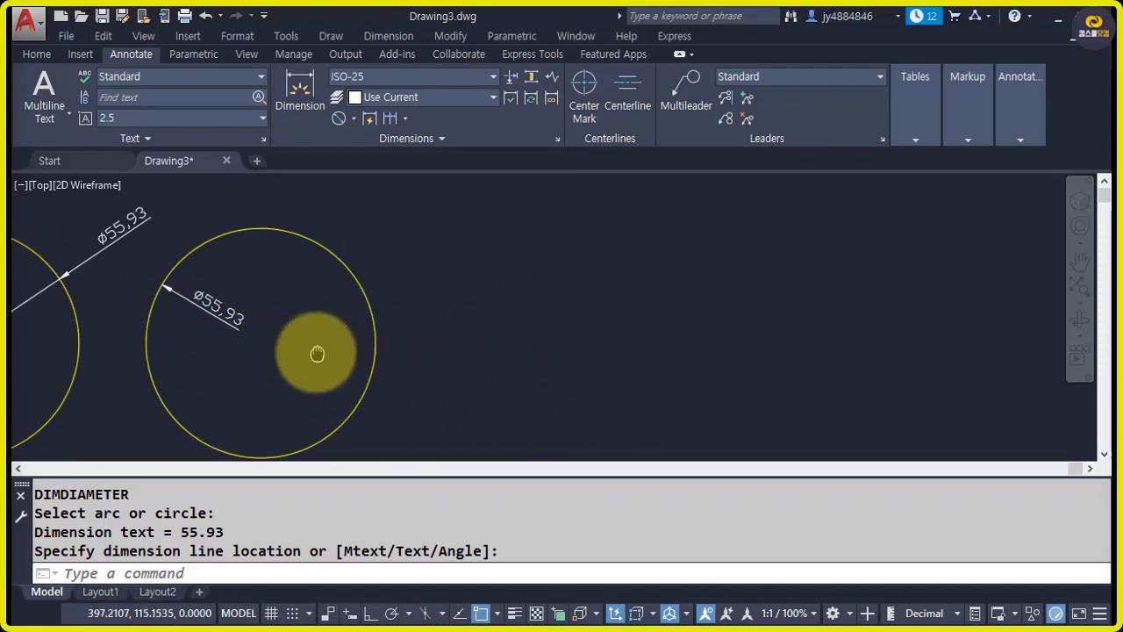
pyautogui.moveTo(470, 345); pyautogui.dragTo(270, 354, button='middle')
pyautogui.moveTo(401, 349); pyautogui.dragTo(256, 326, button='middle')
pyautogui.moveTo(391, 322)
pyautogui.mouseDown(button='middle')
pyautogui.moveTo(268, 325)
pyautogui.moveTo(356, 318)
pyautogui.mouseUp(button='middle')
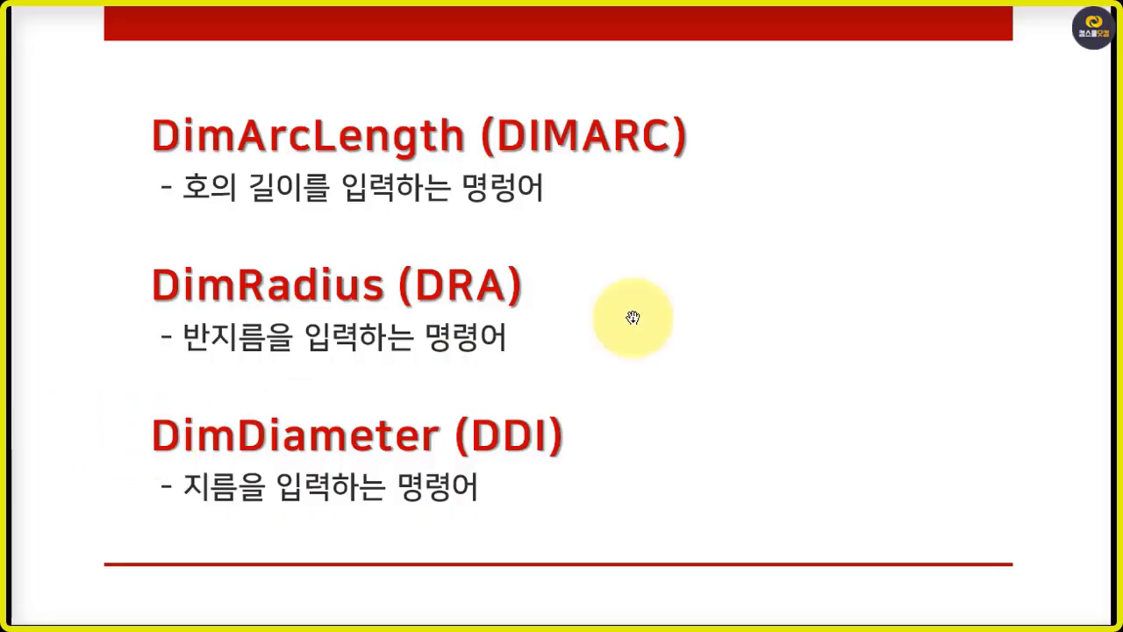
pyautogui.click(893, 474)
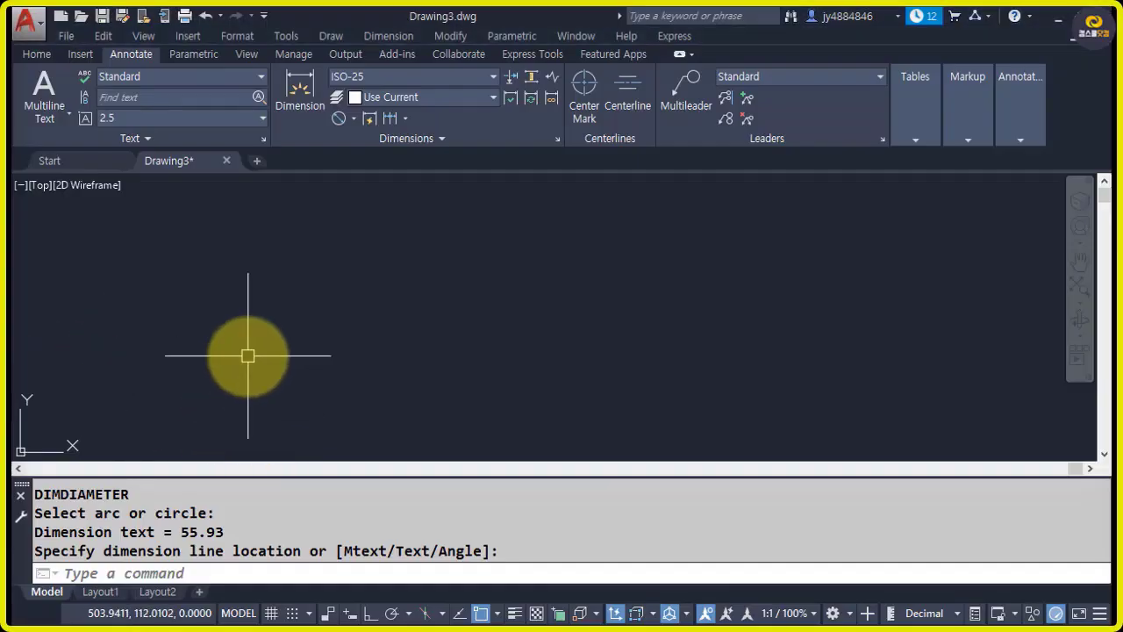
pyautogui.write('d1')
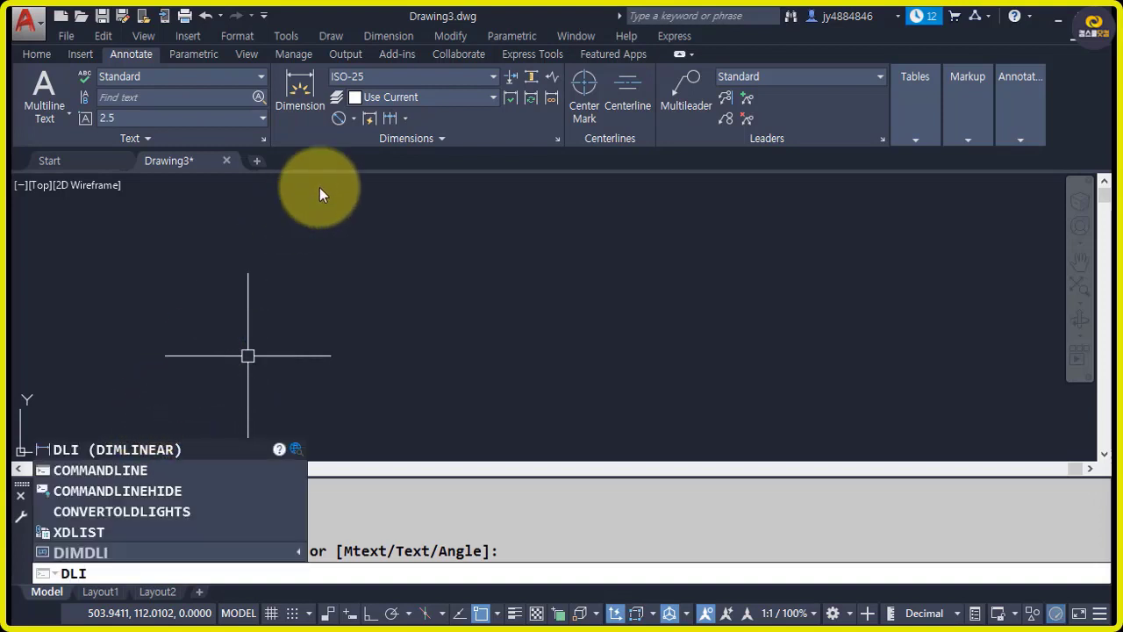
pyautogui.click(347, 118)
pyautogui.click(356, 155)
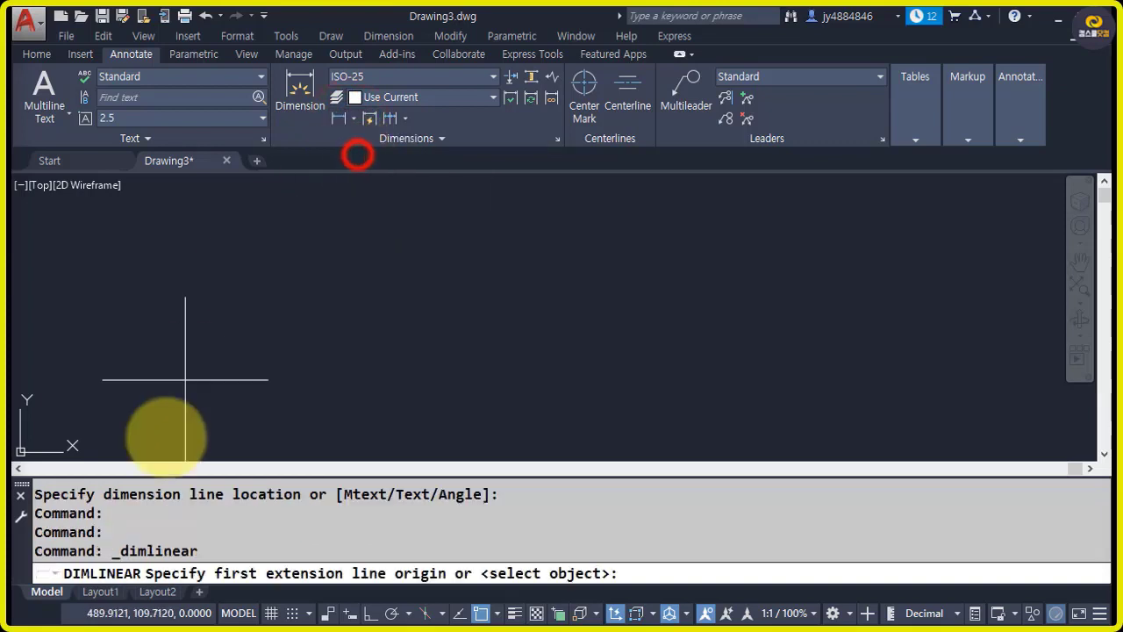
pyautogui.click(106, 408)
pyautogui.click(293, 408)
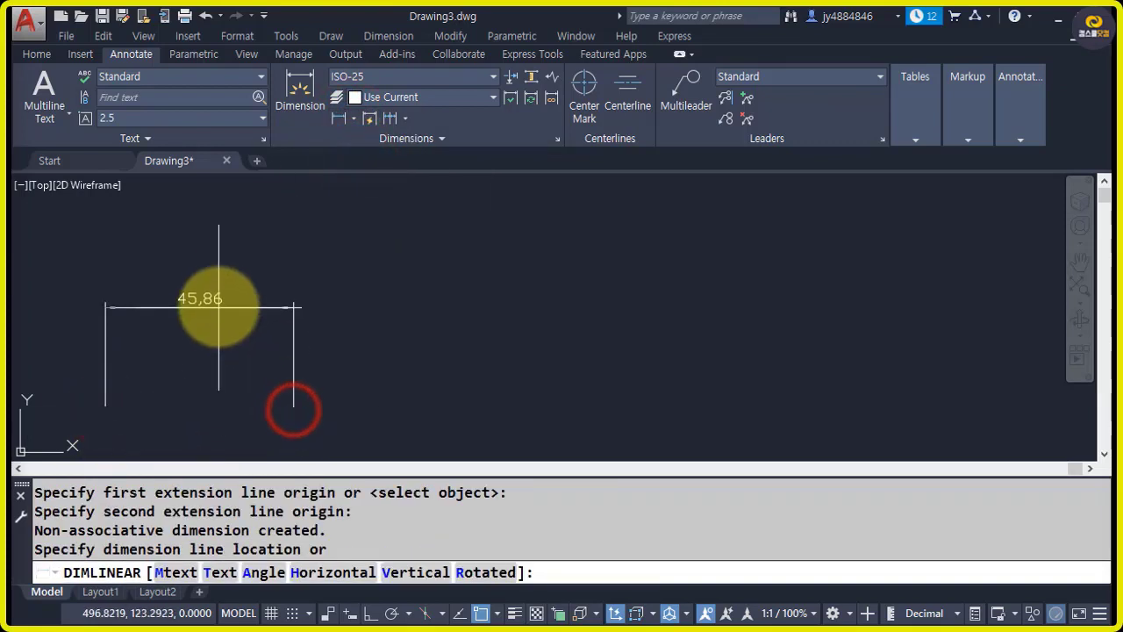
pyautogui.click(217, 299)
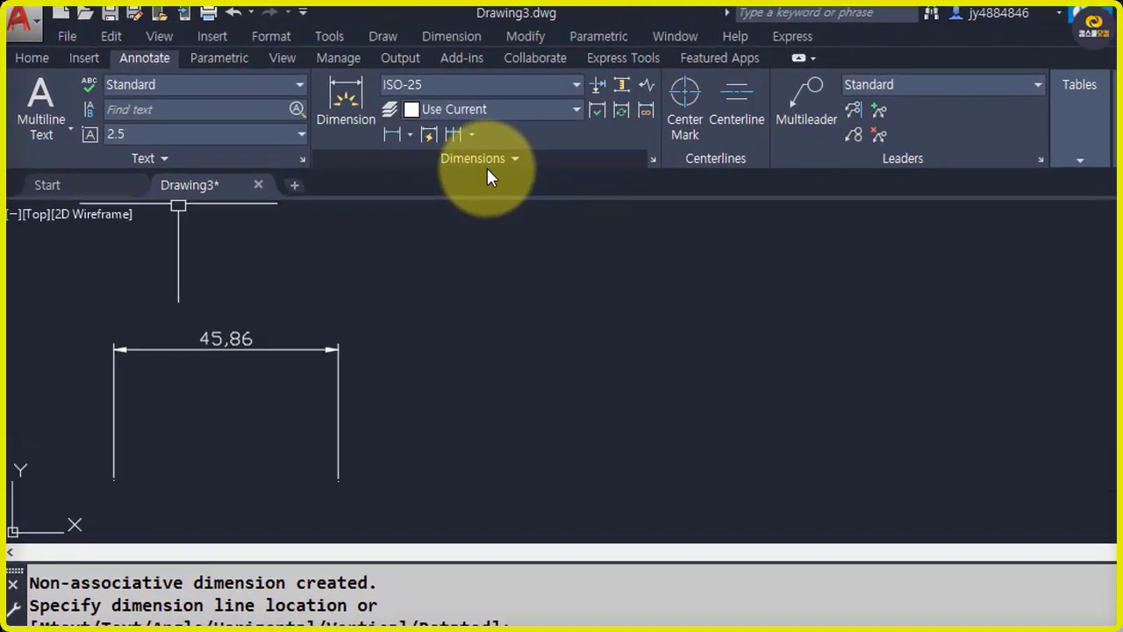
pyautogui.click(409, 134)
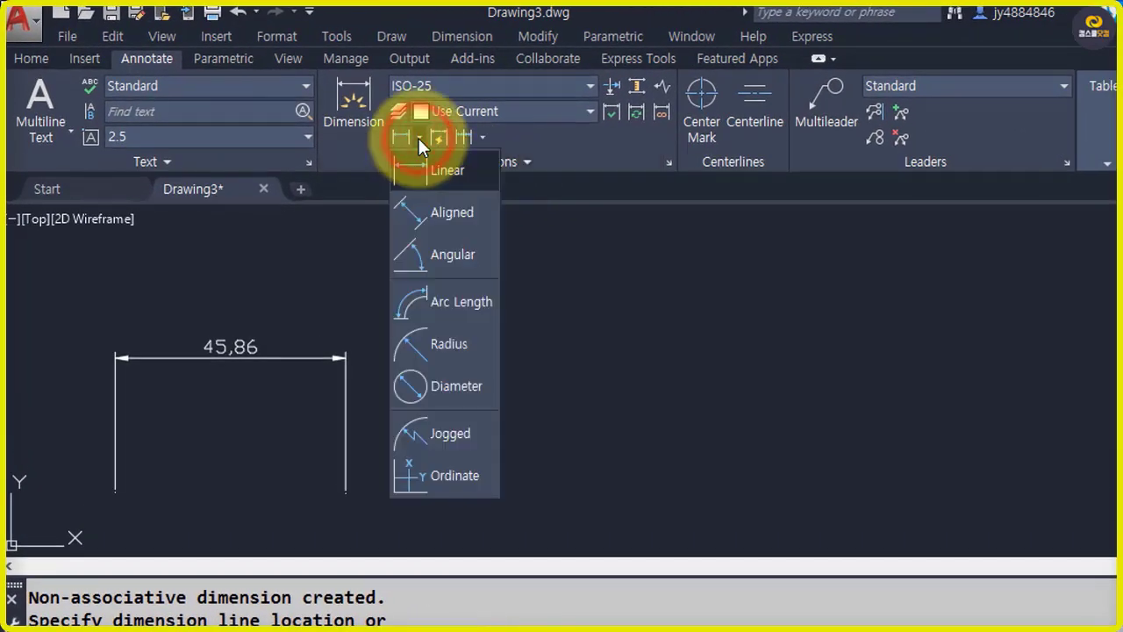
pyautogui.click(586, 261)
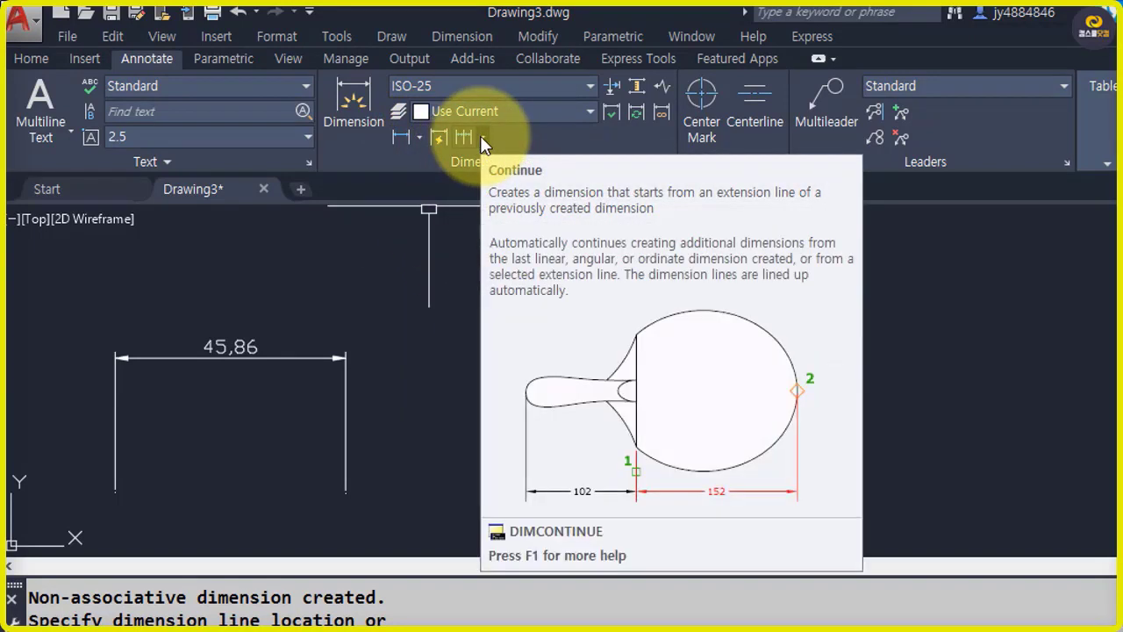
pyautogui.click(481, 139)
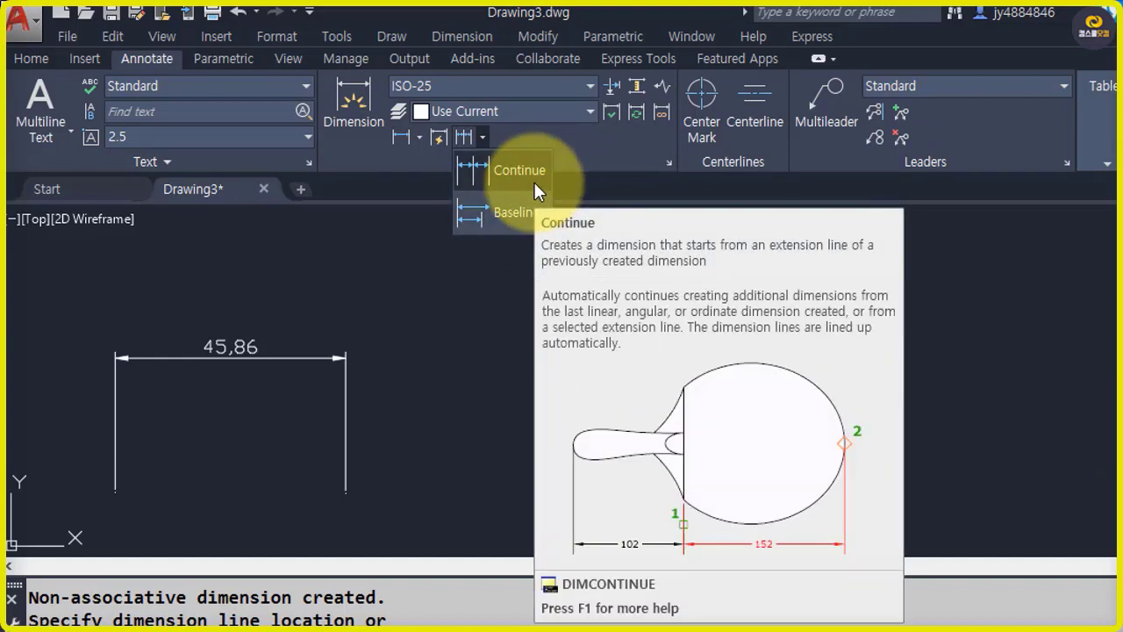
pyautogui.click(534, 183)
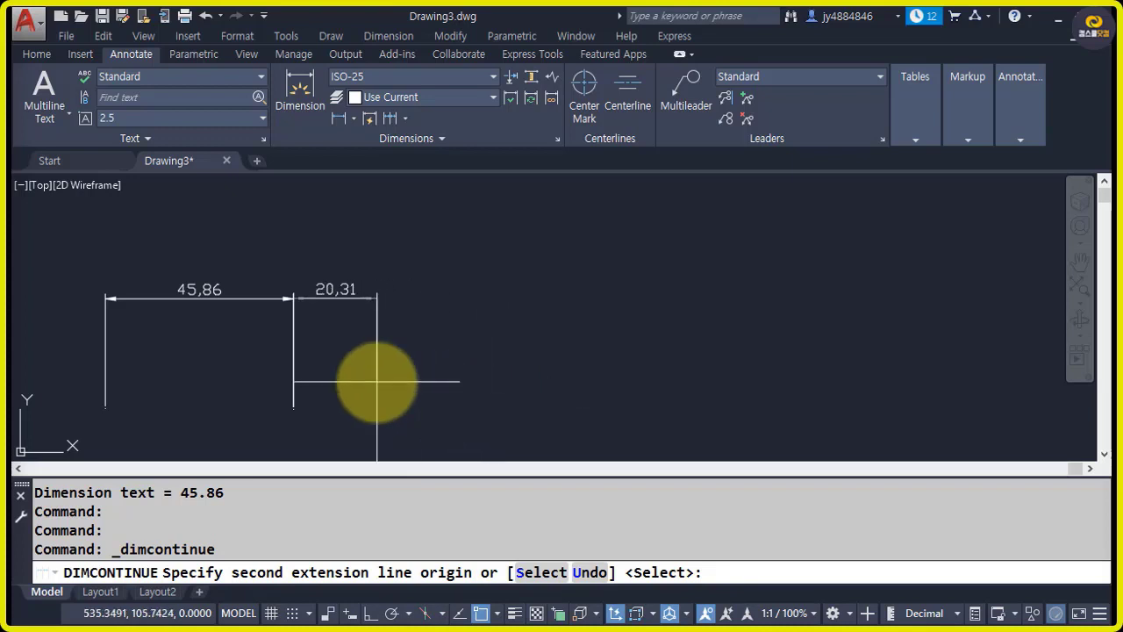
pyautogui.press('Escape')
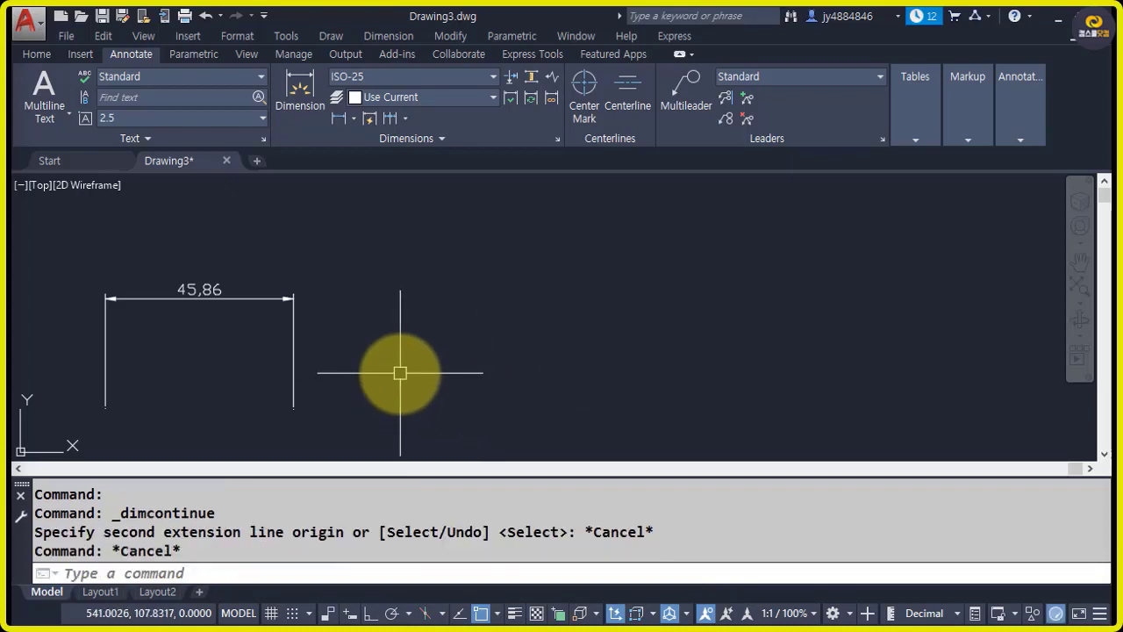
pyautogui.press('Escape')
# Step: Erase the linear dimension from the drawing area
pyautogui.write('e')
pyautogui.press('Return')
pyautogui.click(347, 368)
pyautogui.click(229, 234)
pyautogui.press('Return')
# Step: Place a horizontal linear dimension about 35 units long between two free points, with its dimension line above them
pyautogui.click(355, 117)
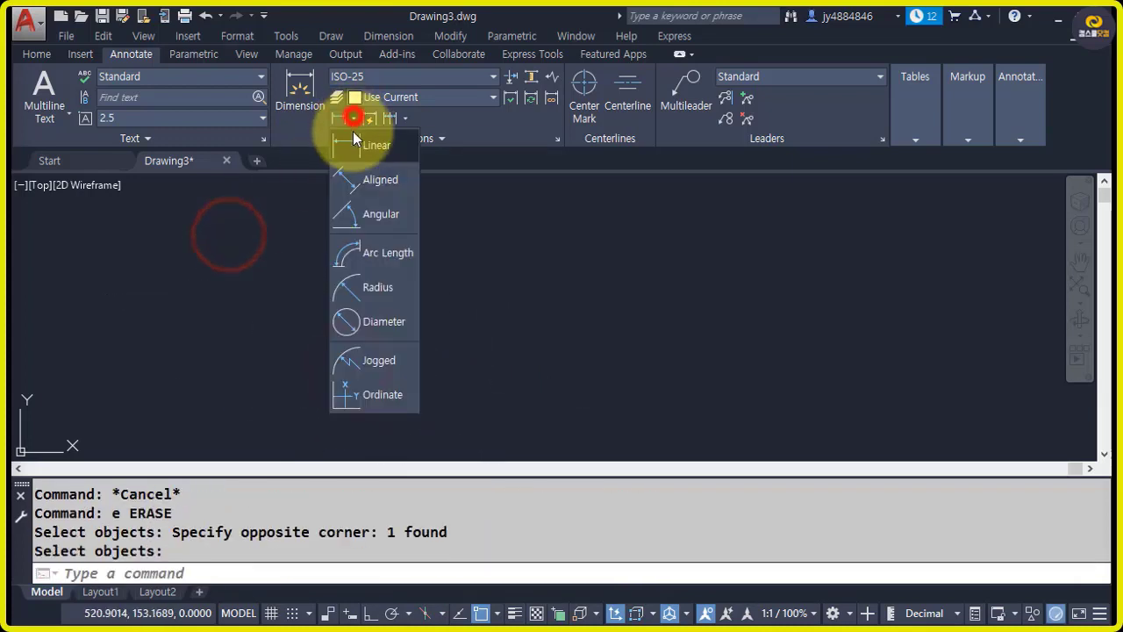
pyautogui.click(365, 148)
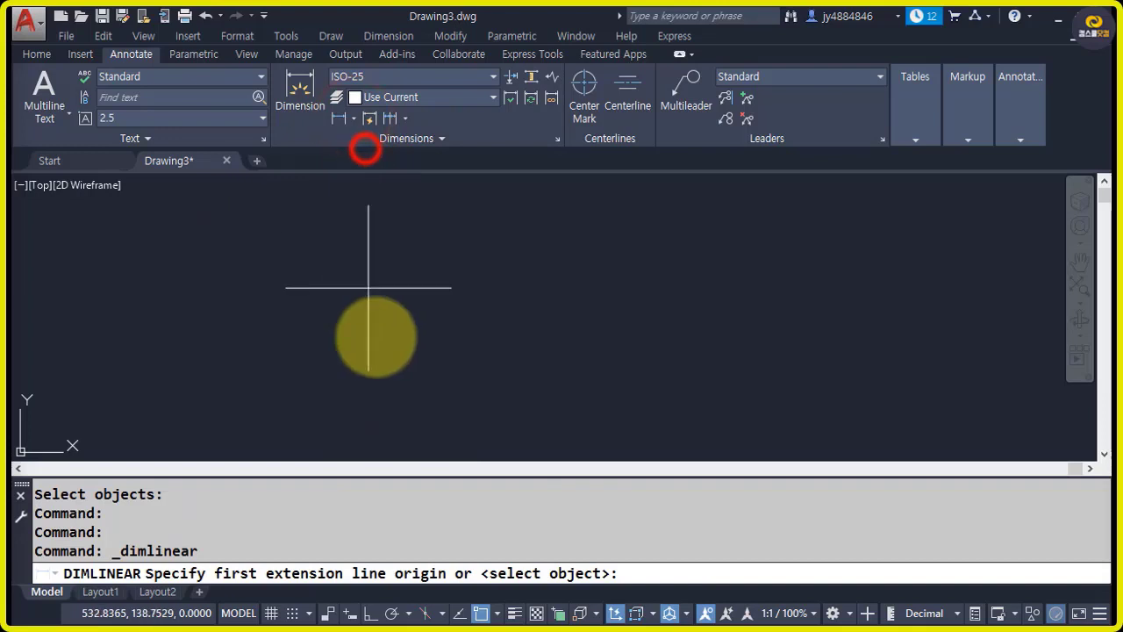
pyautogui.click(151, 392)
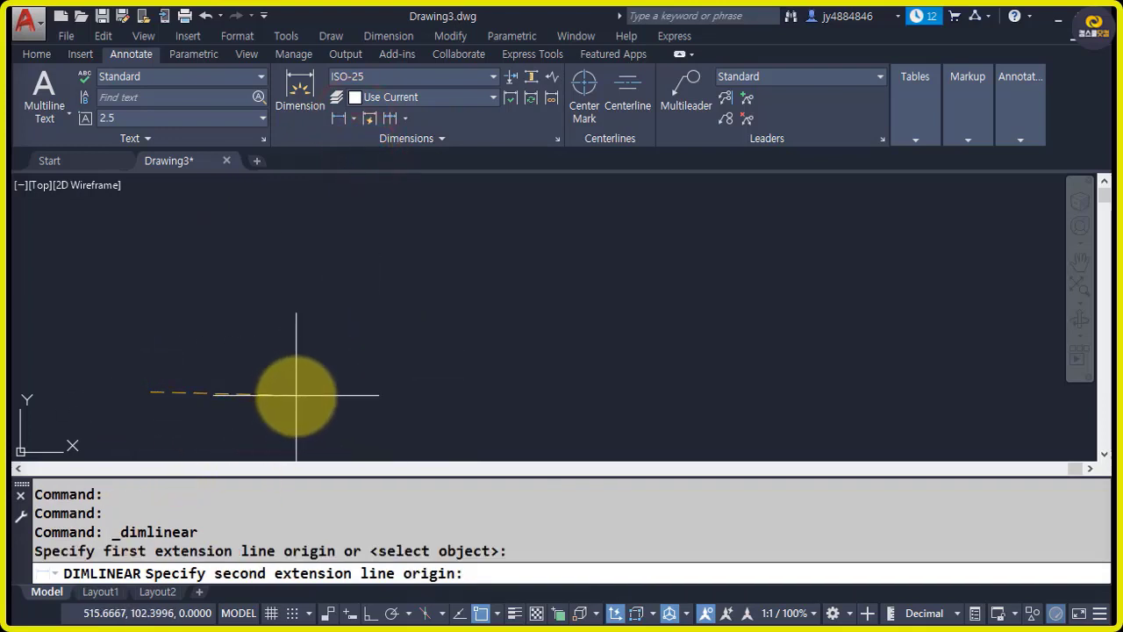
pyautogui.click(295, 391)
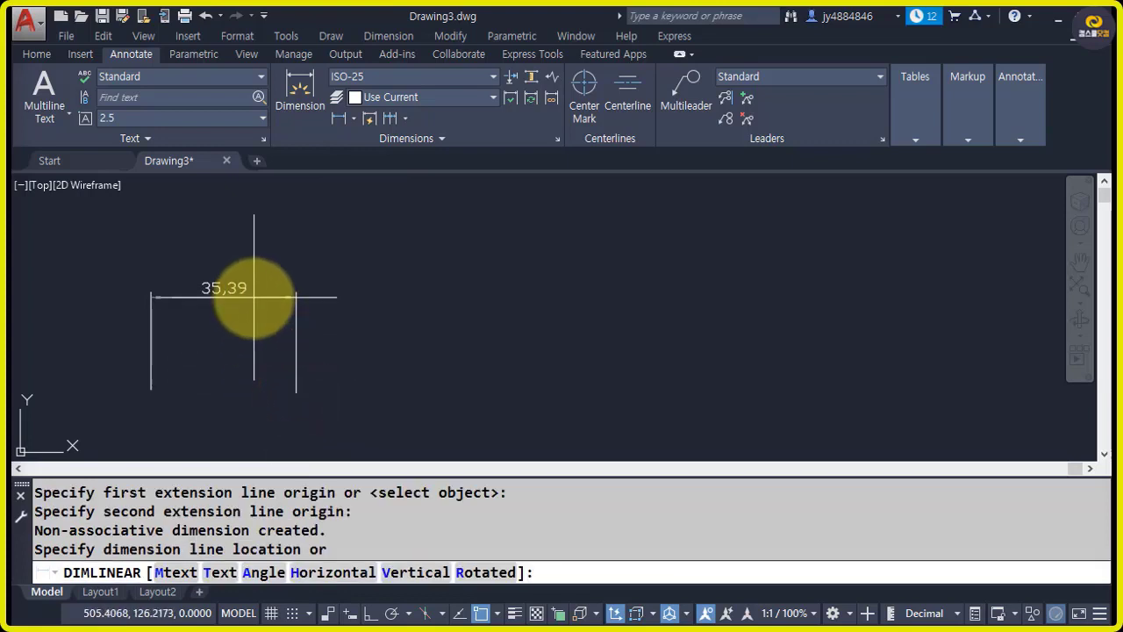
pyautogui.click(254, 296)
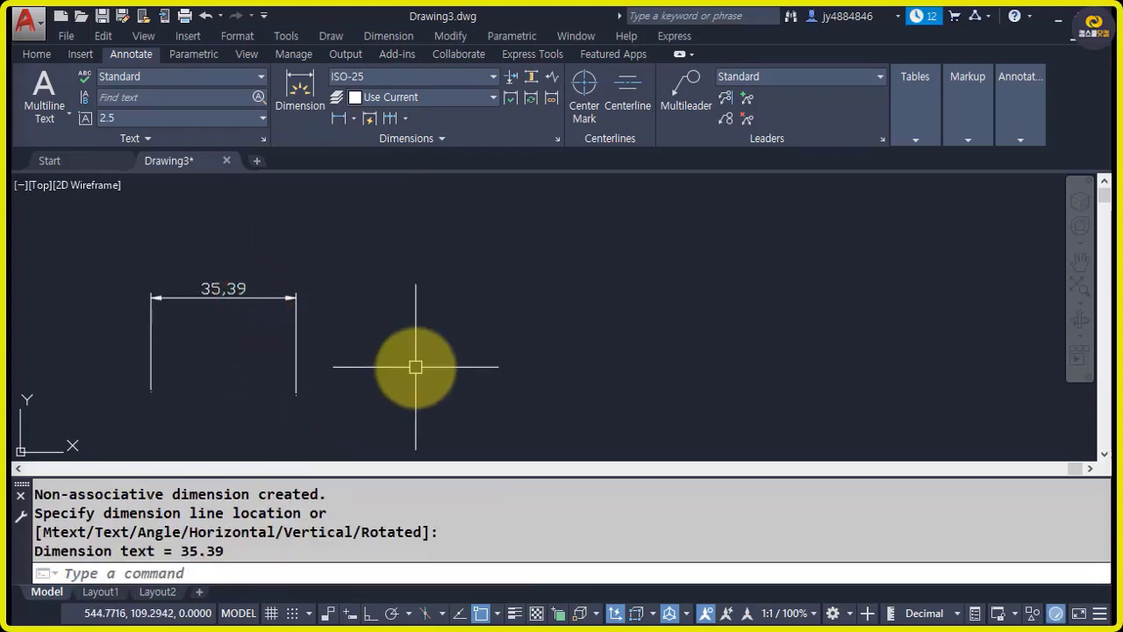
# Step: Use Continue to chain five dimensions to the right of the linear dimension, about 44, 31, 48, 34 and 19 units long
pyautogui.click(404, 119)
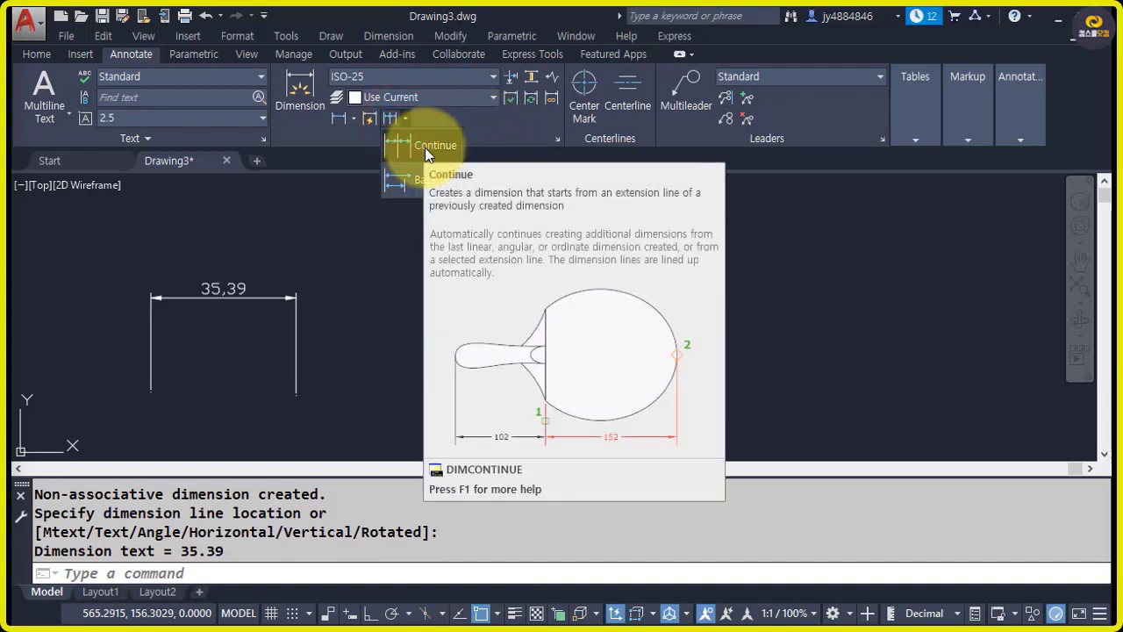
pyautogui.click(425, 148)
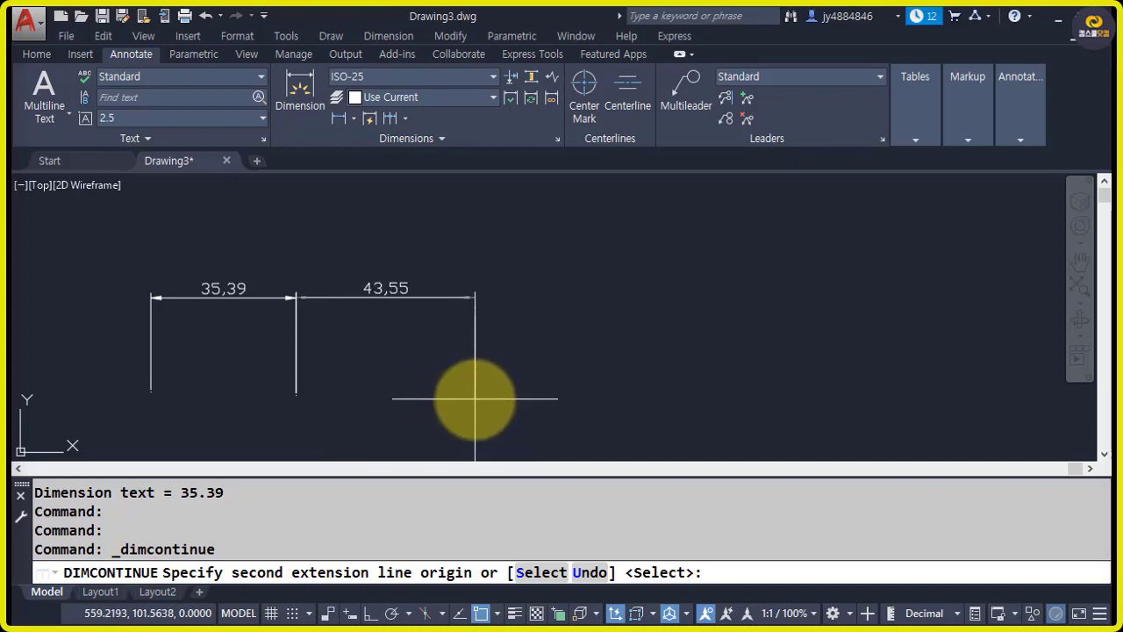
pyautogui.click(475, 397)
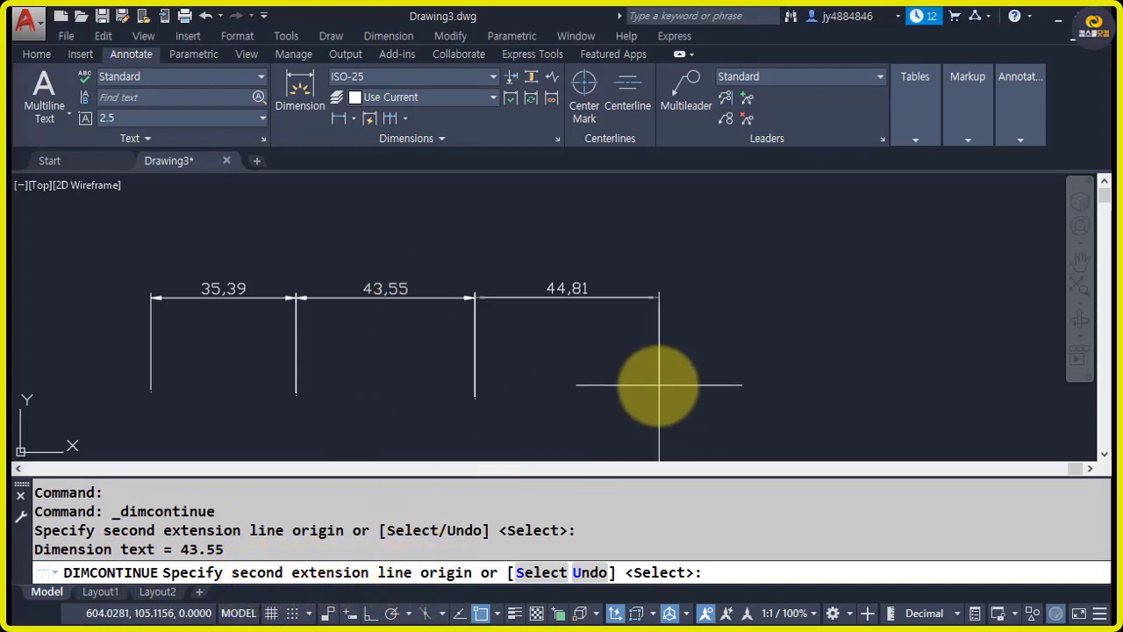
pyautogui.click(604, 405)
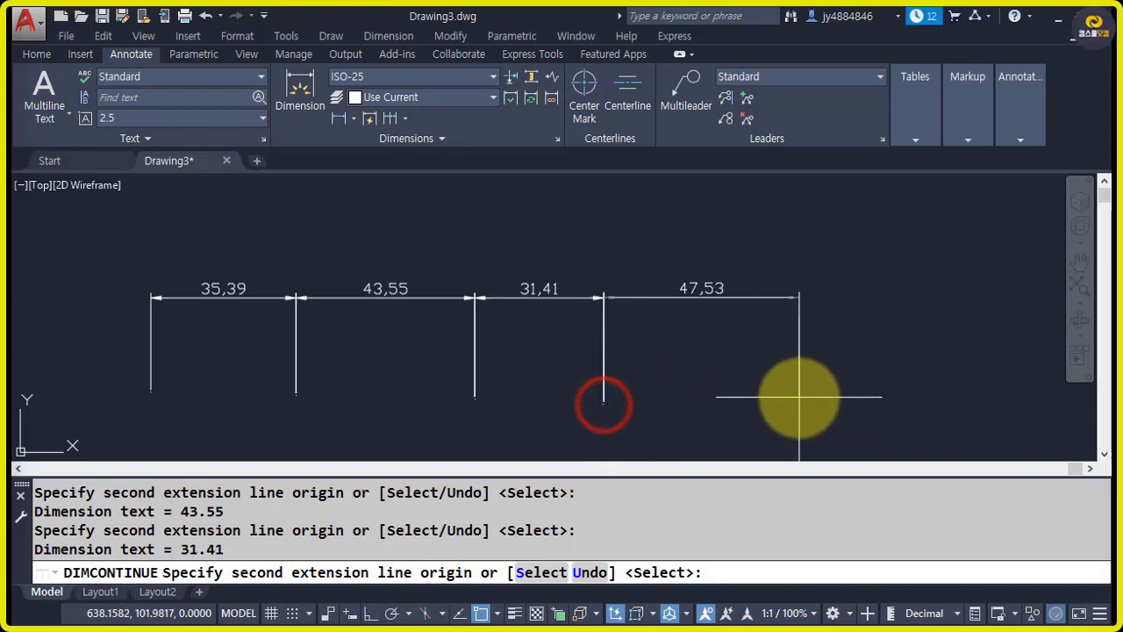
pyautogui.click(798, 396)
pyautogui.click(939, 376)
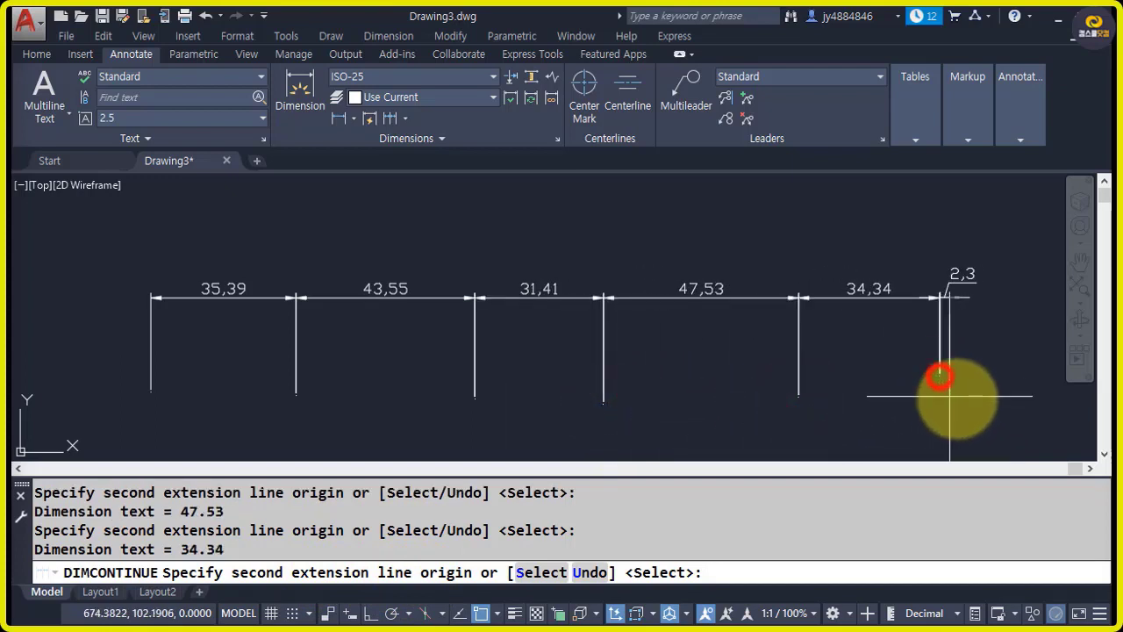
pyautogui.click(1018, 368)
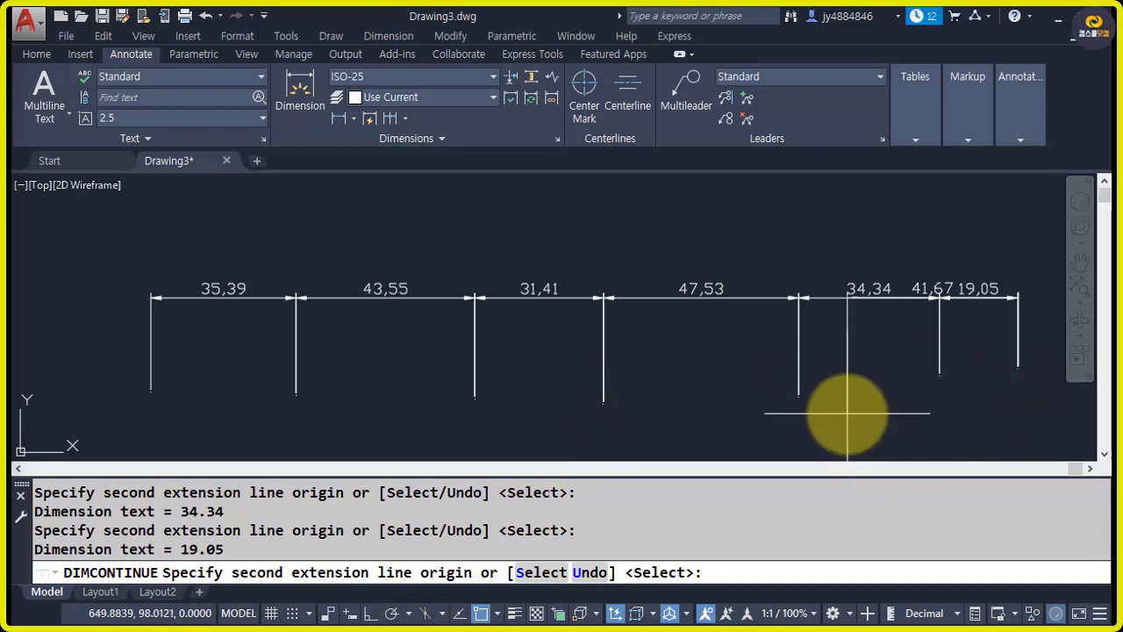
pyautogui.press('Return')
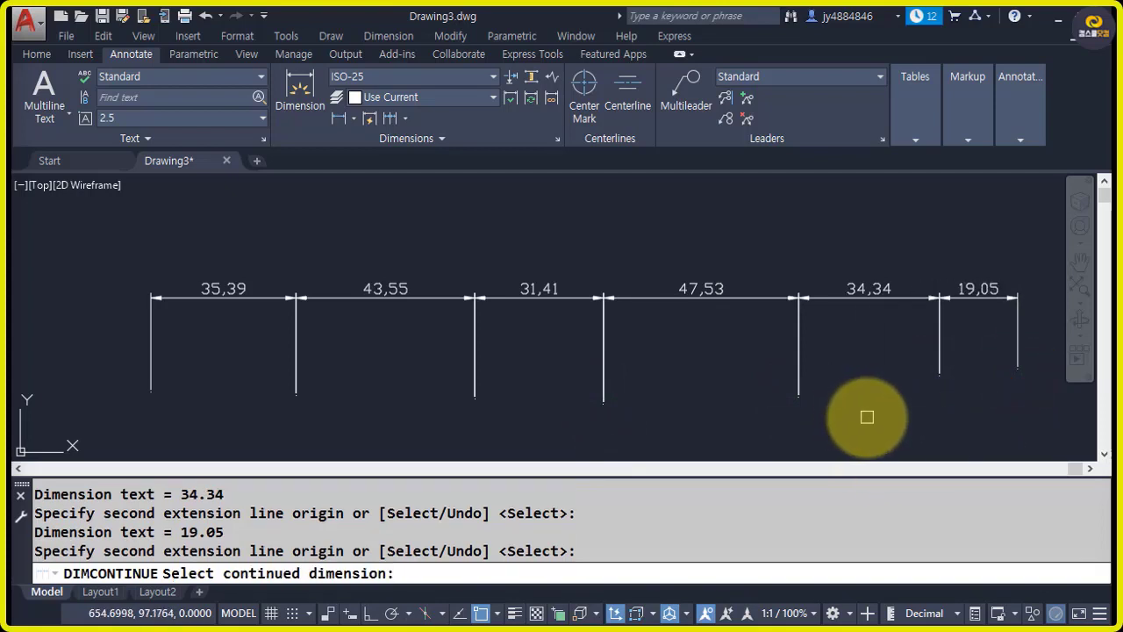
pyautogui.press('Return')
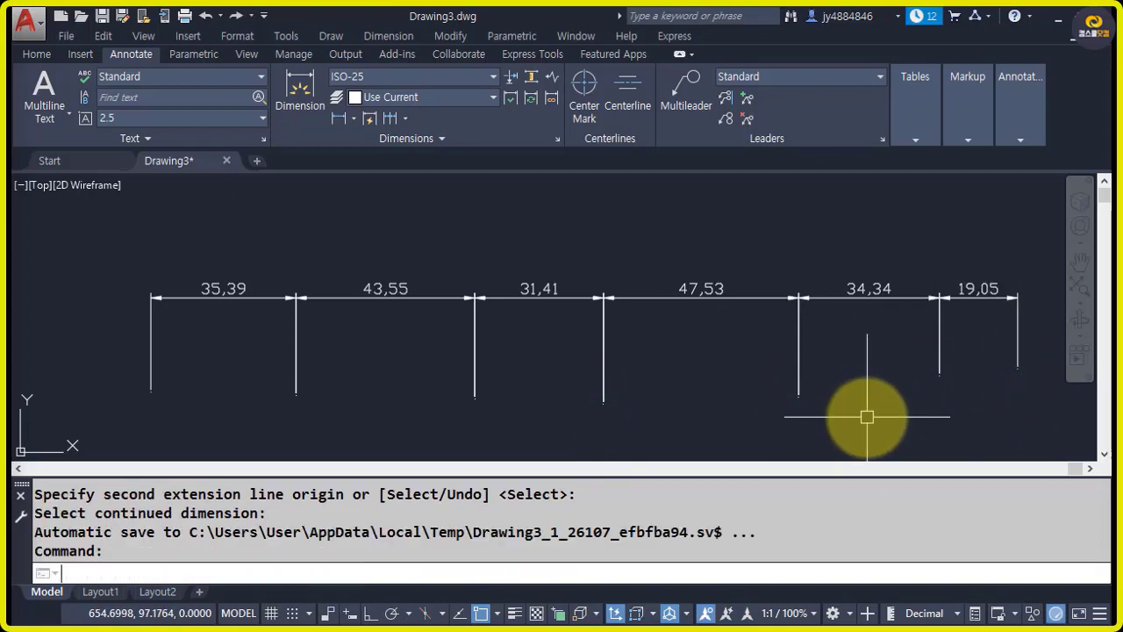
# Step: Select the dimensions of the chain one after another to check that each is a separate object
pyautogui.moveTo(848, 418); pyautogui.dragTo(775, 422, button='middle')
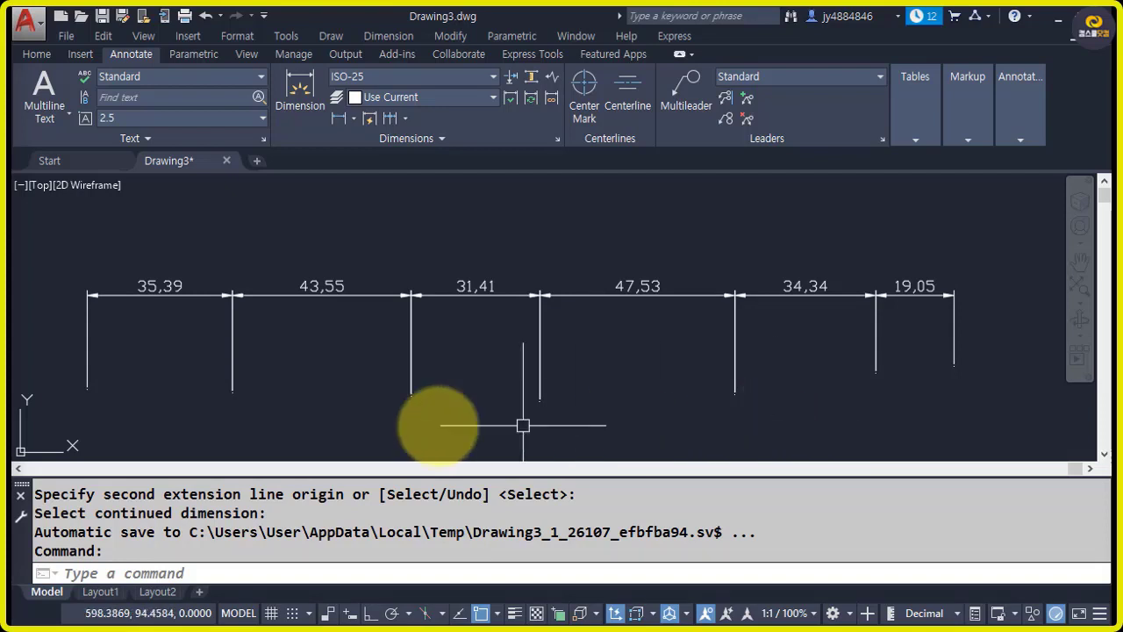
pyautogui.click(160, 293)
pyautogui.press('Escape')
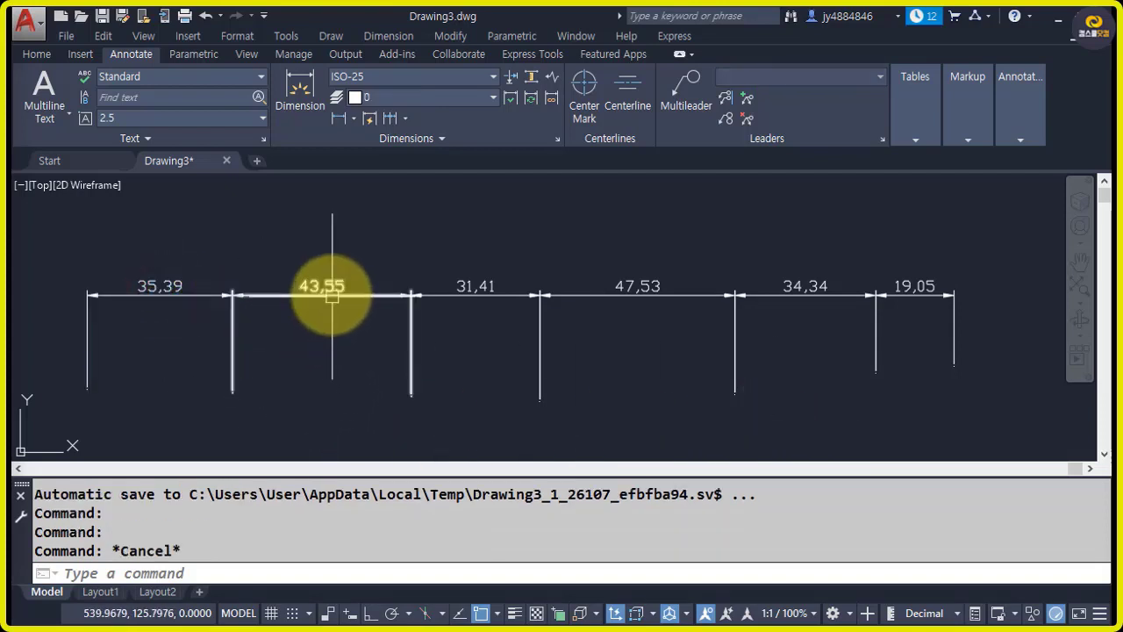
pyautogui.click(328, 291)
pyautogui.press('Escape')
pyautogui.click(482, 287)
pyautogui.press('Escape')
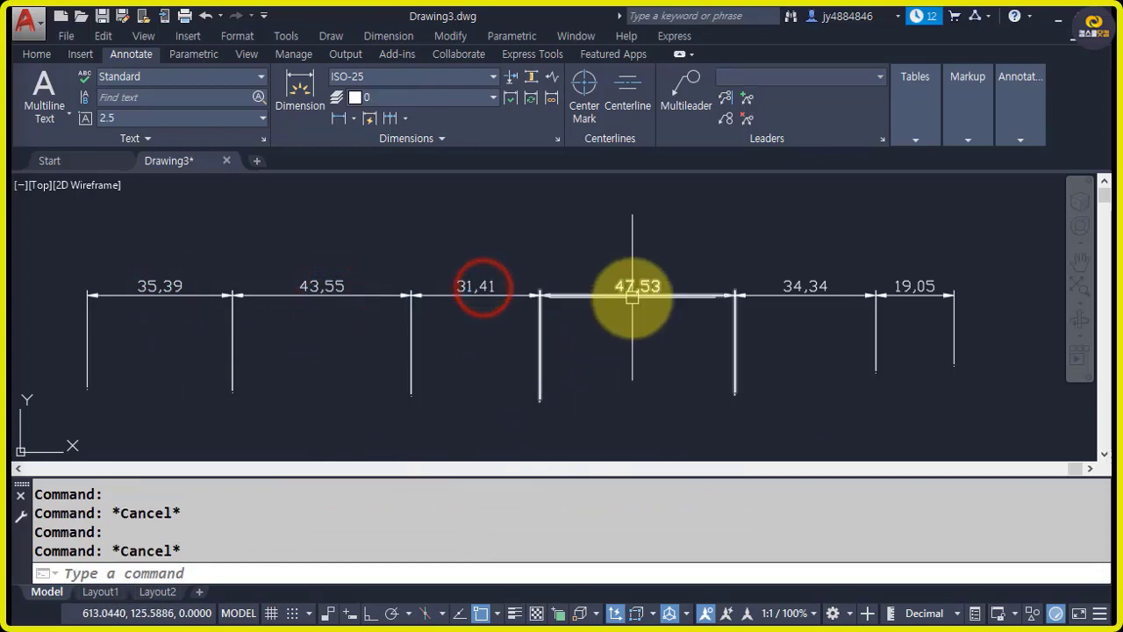
pyautogui.click(636, 291)
pyautogui.press('Escape')
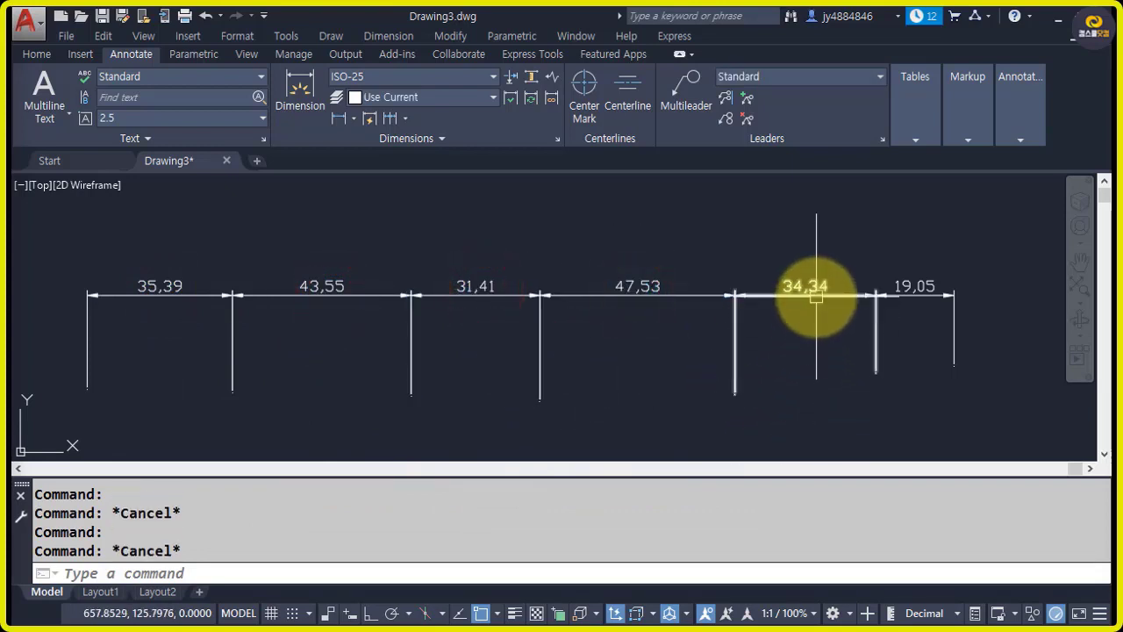
pyautogui.click(815, 292)
pyautogui.click(915, 291)
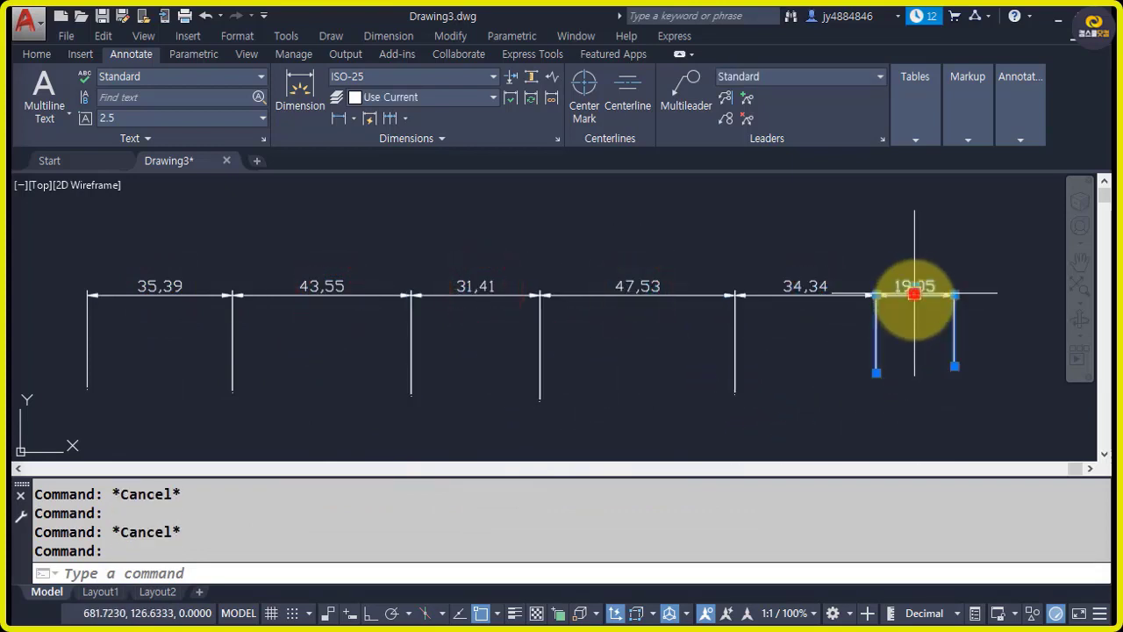
pyautogui.press('Escape')
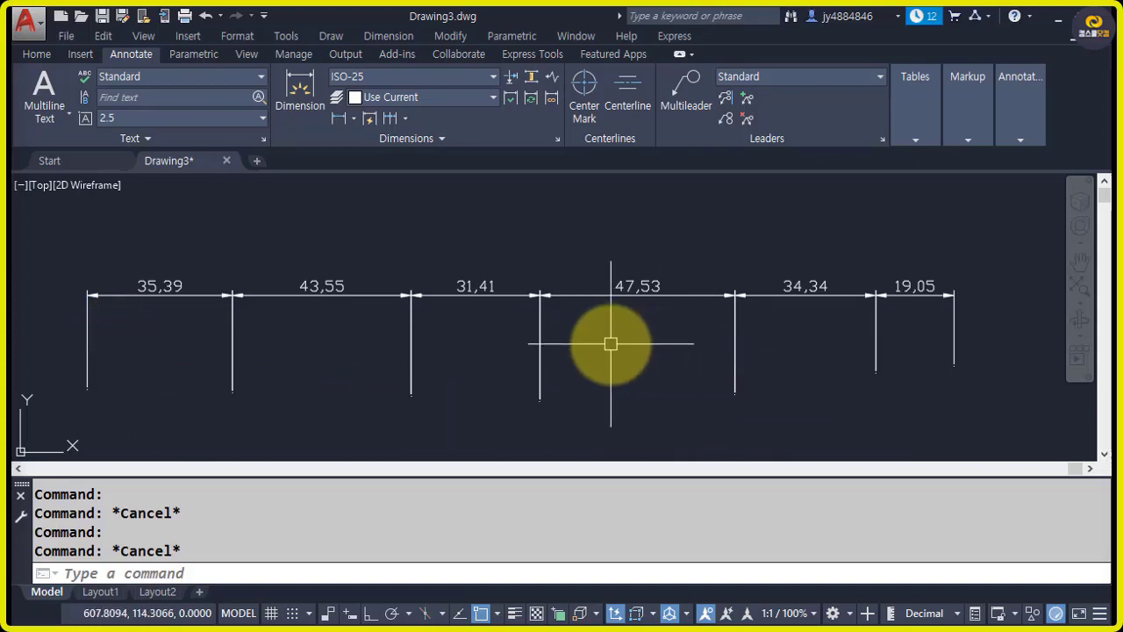
# Step: Select the second, fourth and sixth dimensions of the chain together to inspect them, and clear the selection
pyautogui.click(343, 293)
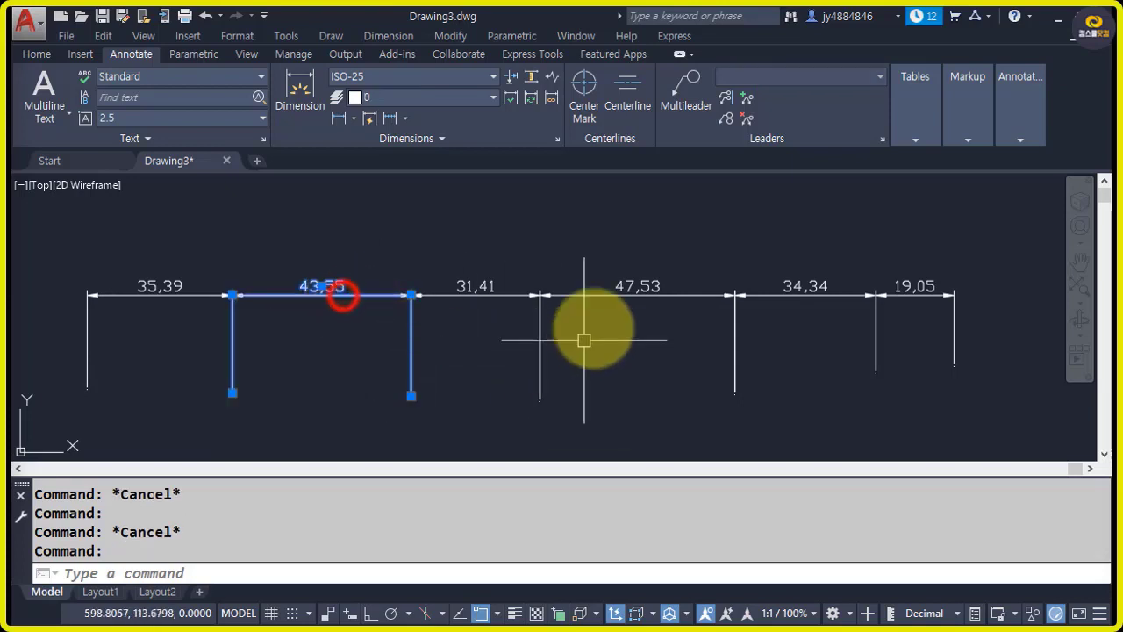
pyautogui.click(599, 295)
pyautogui.click(928, 289)
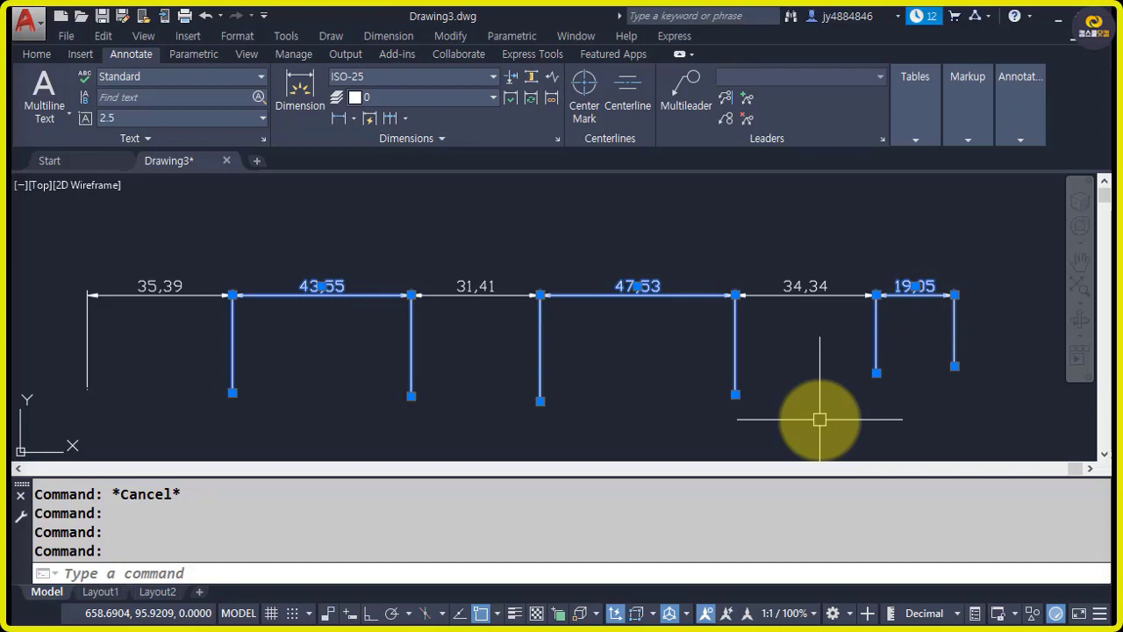
pyautogui.press('Escape')
# Step: Erase all six dimensions of the continued chain
pyautogui.write('e')
pyautogui.press('Return')
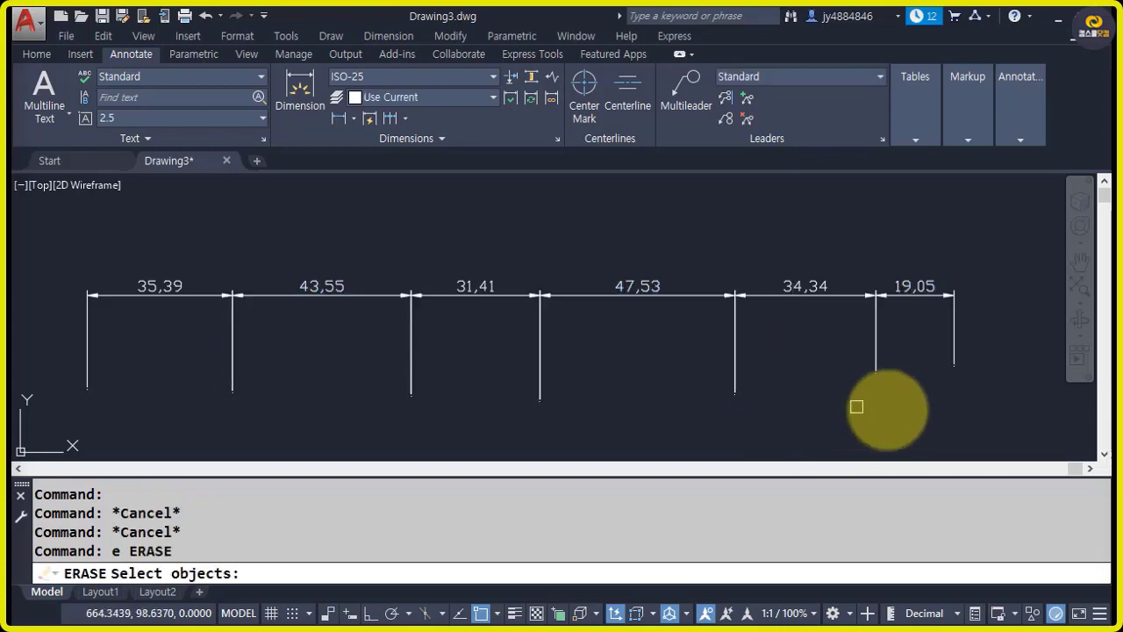
pyautogui.click(989, 402)
pyautogui.click(103, 251)
pyautogui.press('Return')
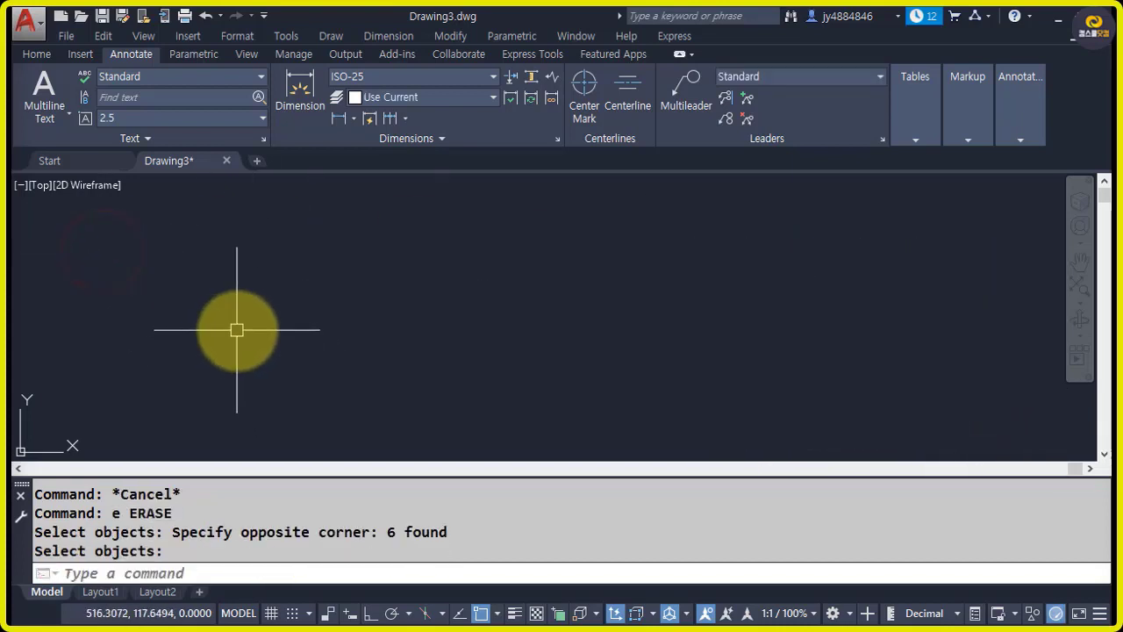
pyautogui.press('Escape')
pyautogui.press('Escape')
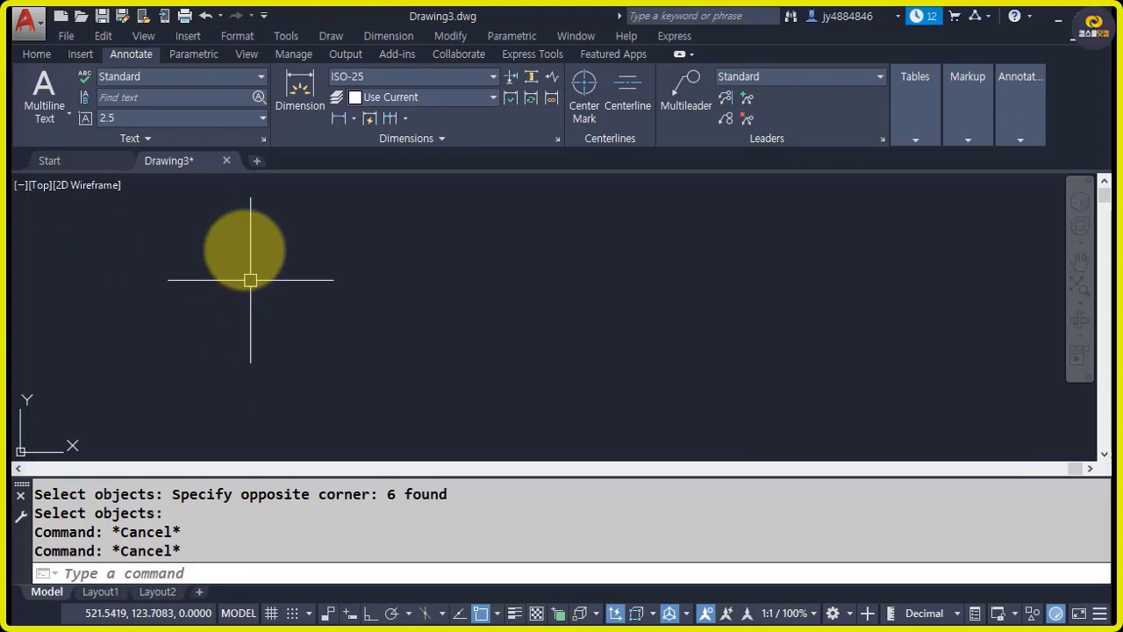
# Step: Place a horizontal linear dimension about 32 units long between two free points, with its dimension line above them
pyautogui.click(353, 117)
pyautogui.click(358, 145)
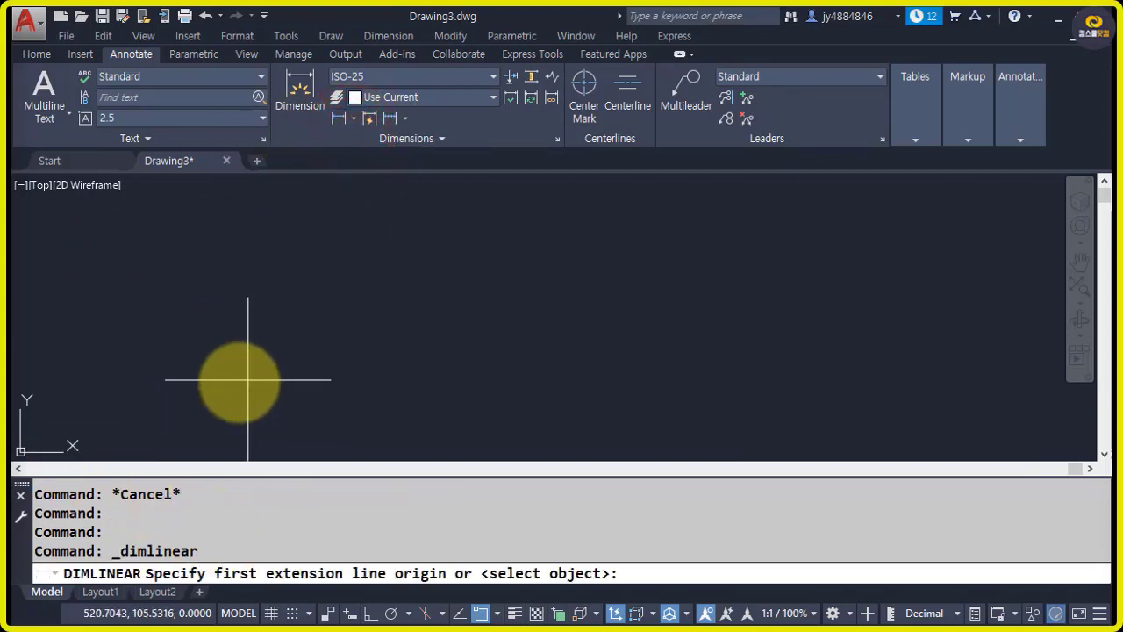
pyautogui.click(147, 374)
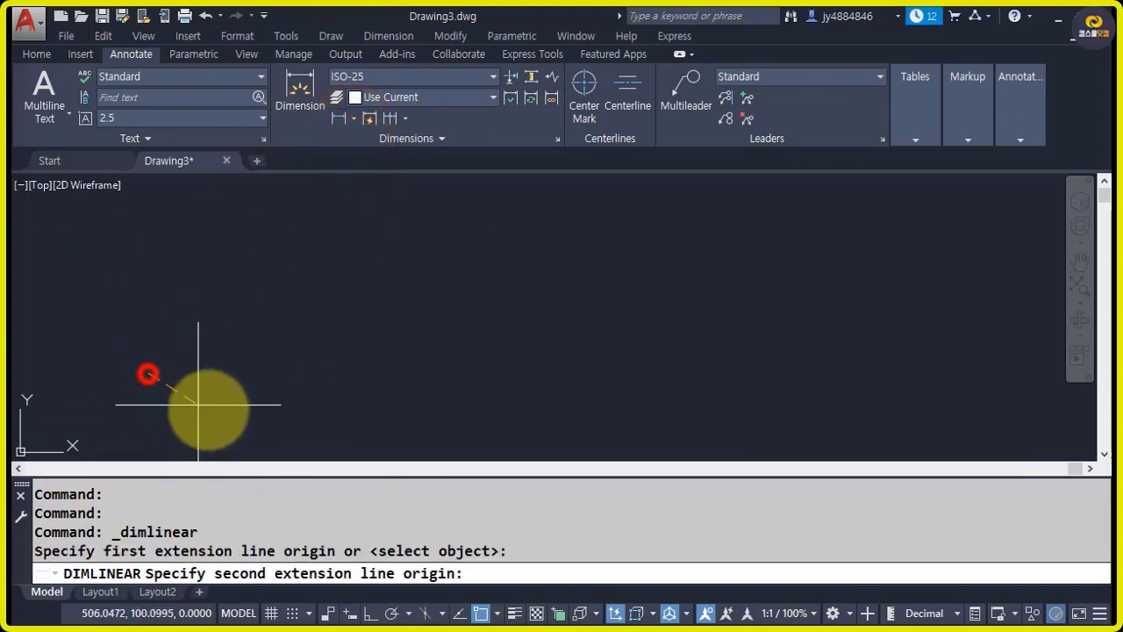
pyautogui.click(279, 381)
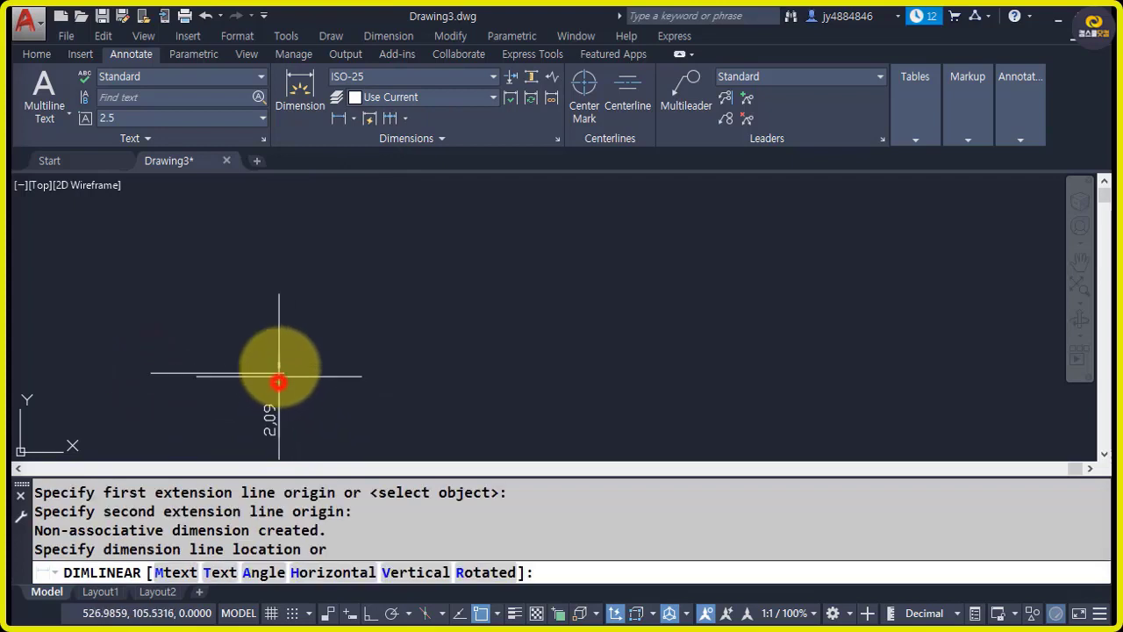
pyautogui.click(264, 279)
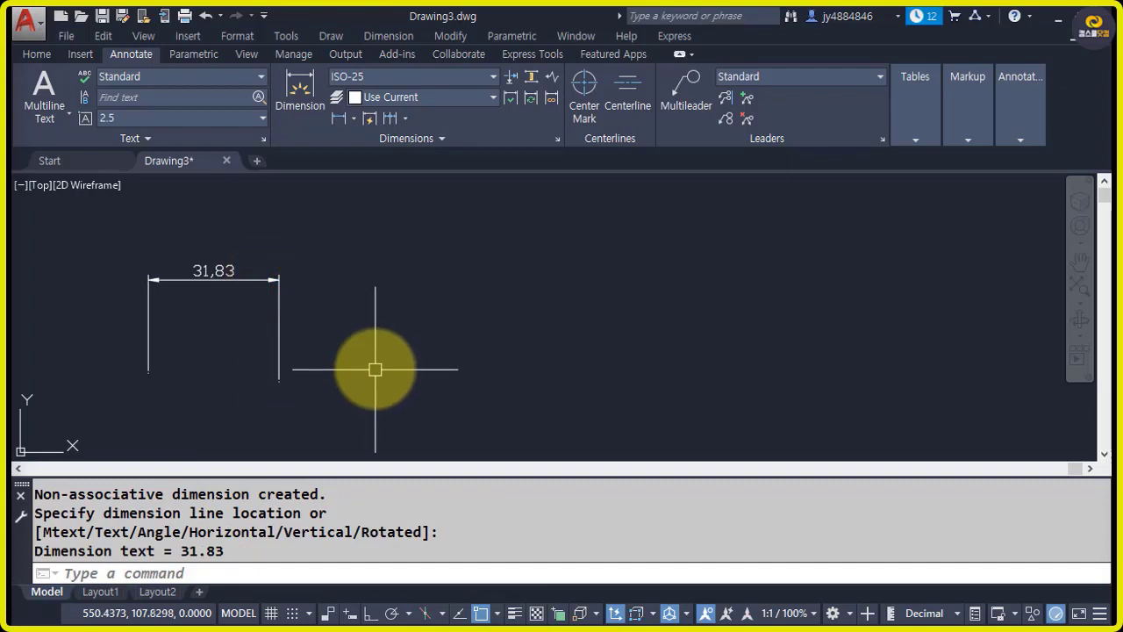
# Step: Erase the newly placed linear dimension
pyautogui.write('e')
pyautogui.press('Return')
pyautogui.click(301, 338)
pyautogui.click(259, 304)
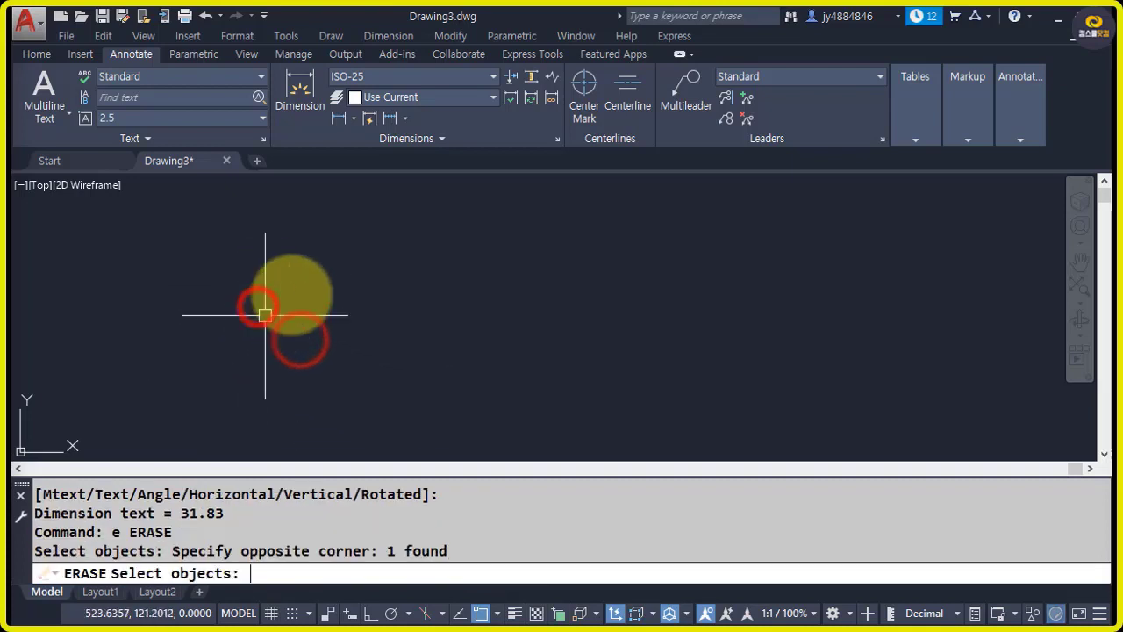
# Step: Place a horizontal linear dimension about 36 units long, picking its right point before its left point, with the dimension line above
pyautogui.click(351, 119)
pyautogui.click(358, 156)
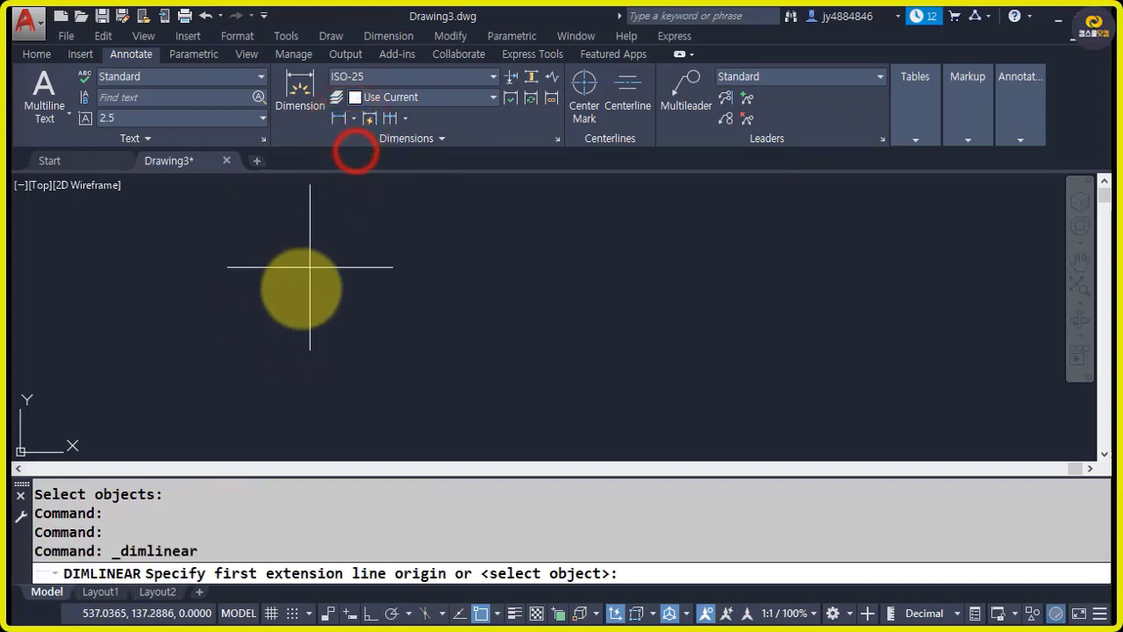
pyautogui.click(274, 363)
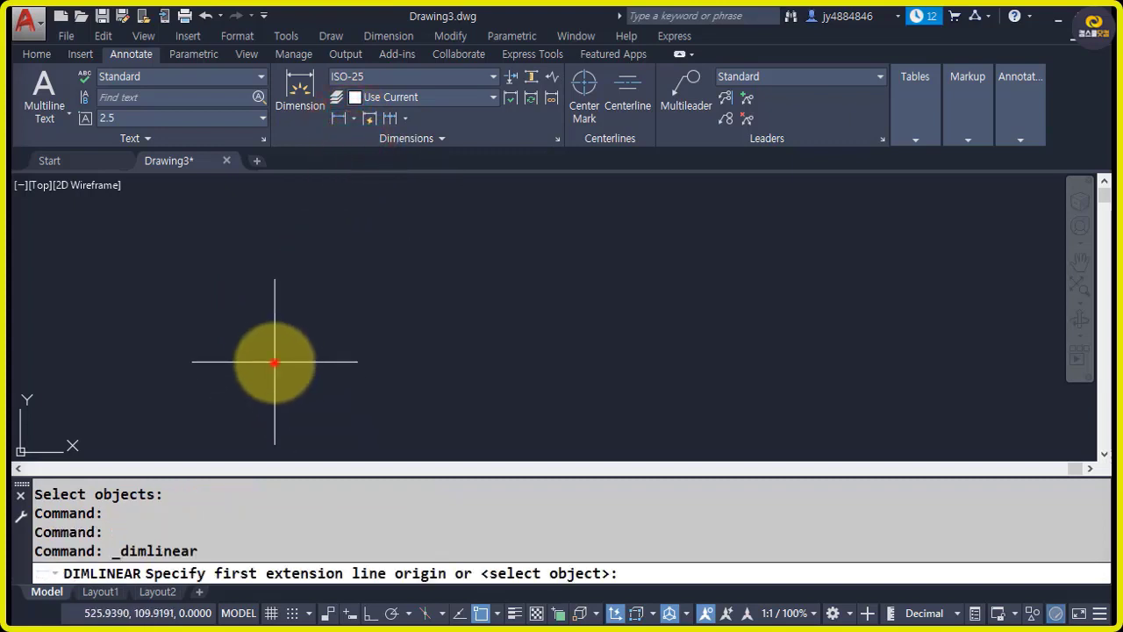
pyautogui.click(128, 369)
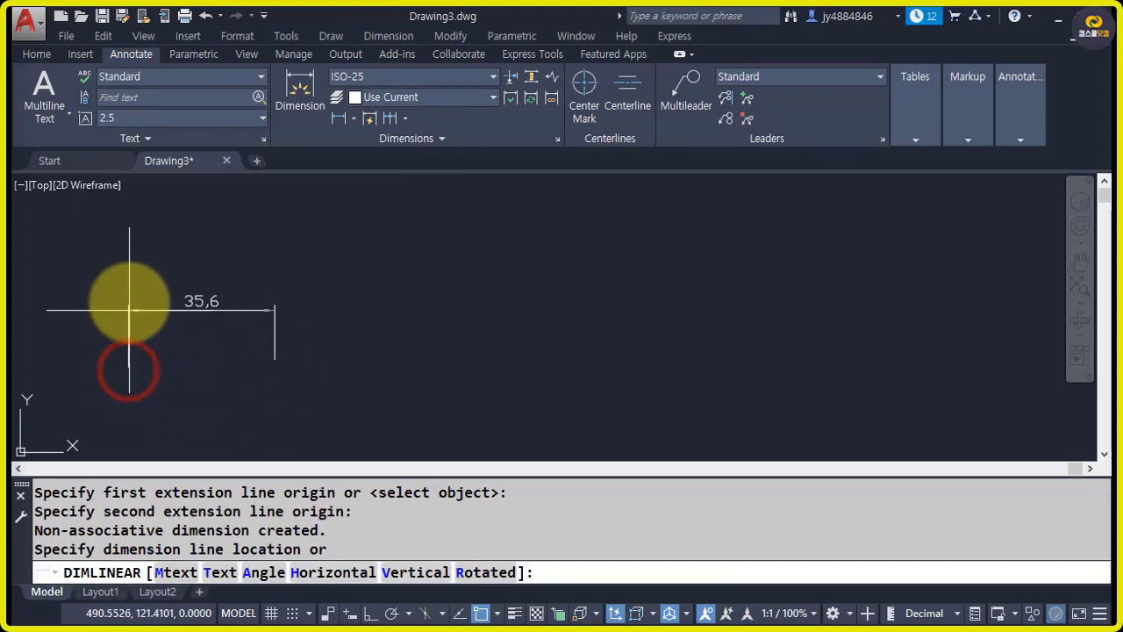
pyautogui.click(131, 257)
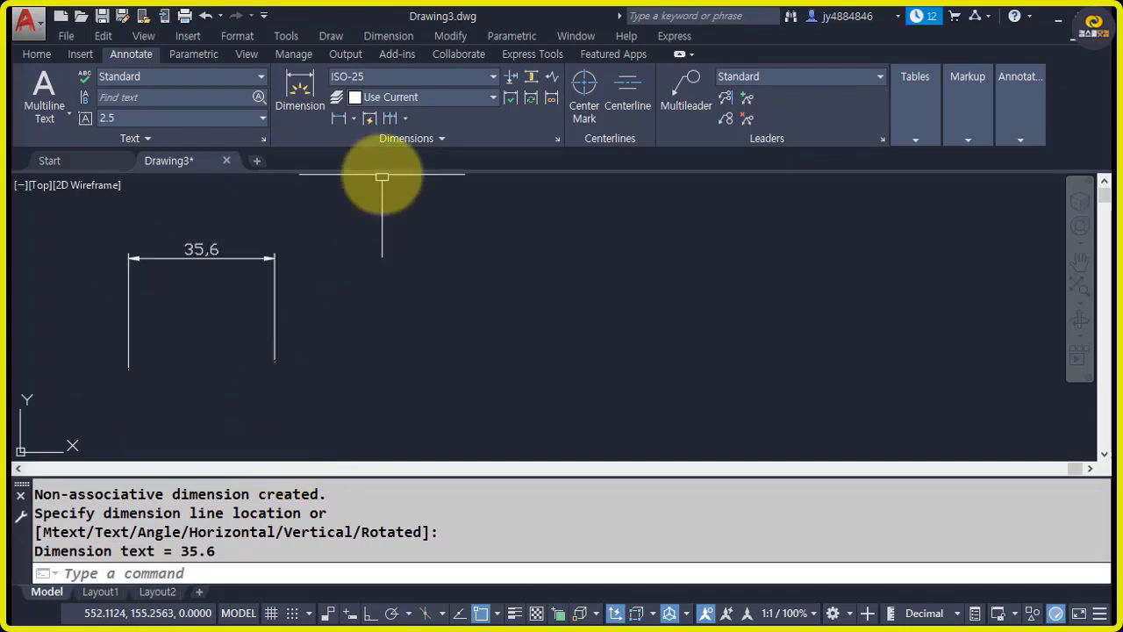
# Step: Use Continue to chain six successive dimensions rightward from the linear dimension just placed, and end the command
pyautogui.click(404, 119)
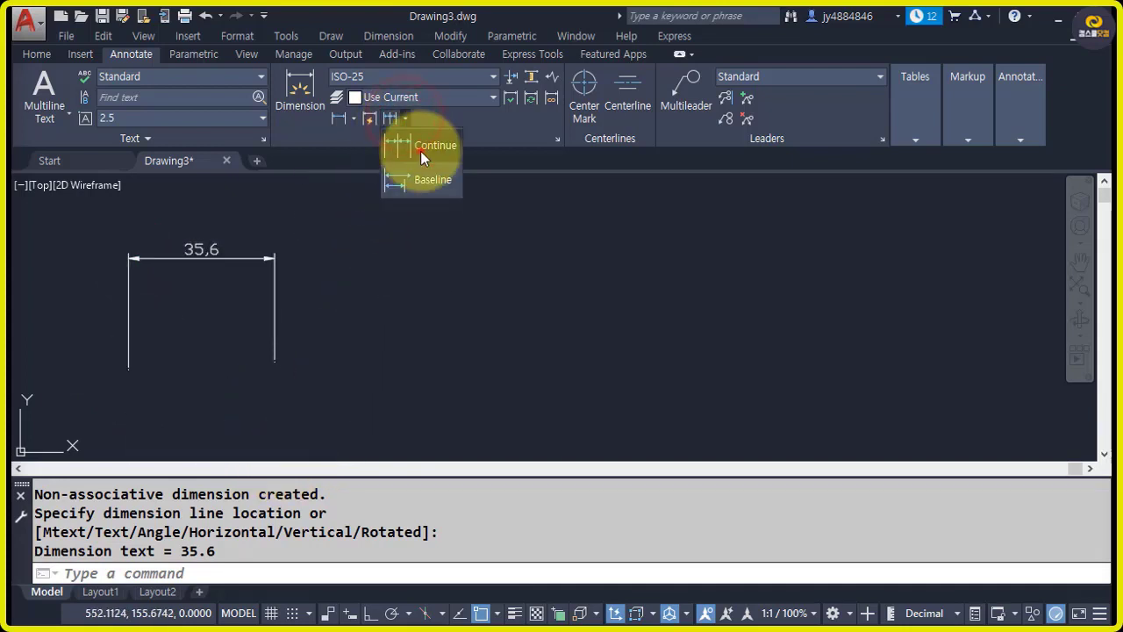
pyautogui.click(421, 149)
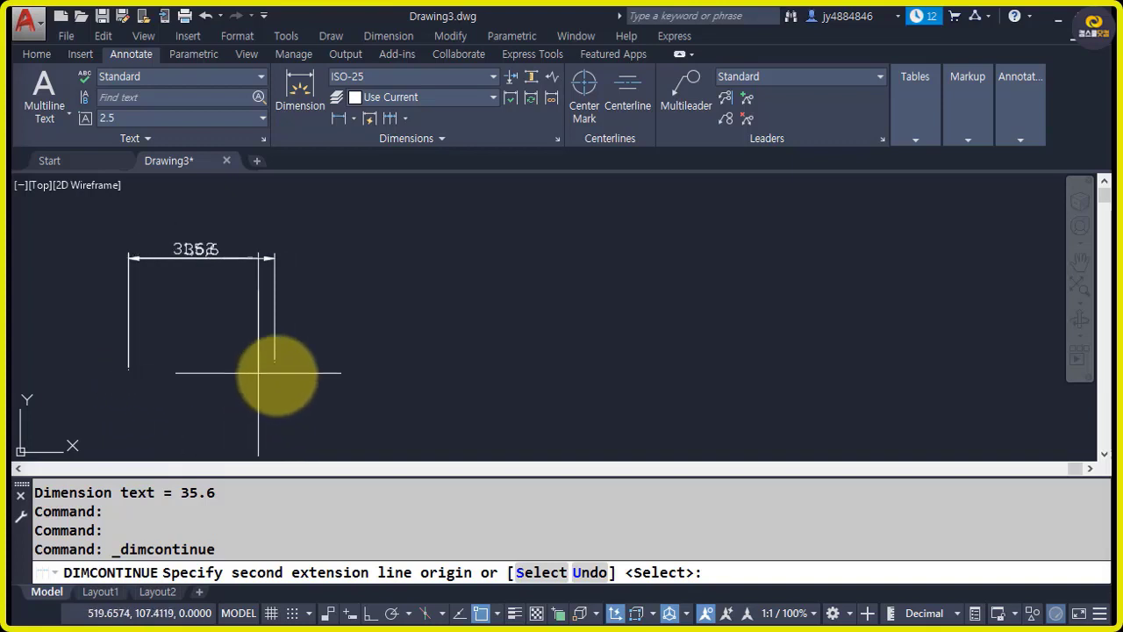
pyautogui.click(401, 368)
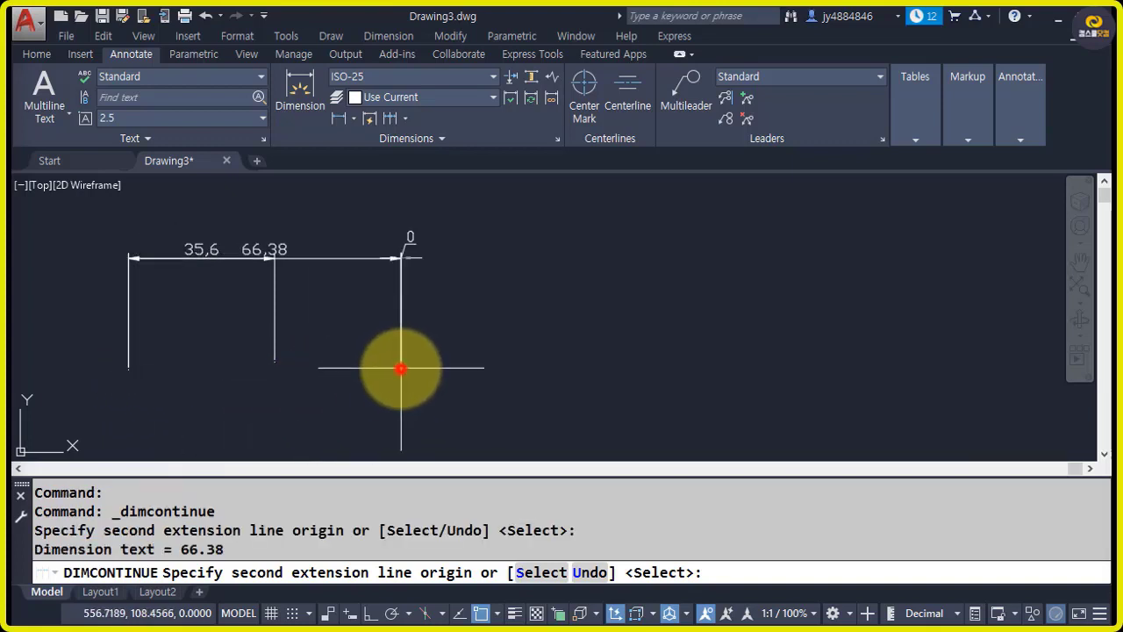
pyautogui.click(538, 367)
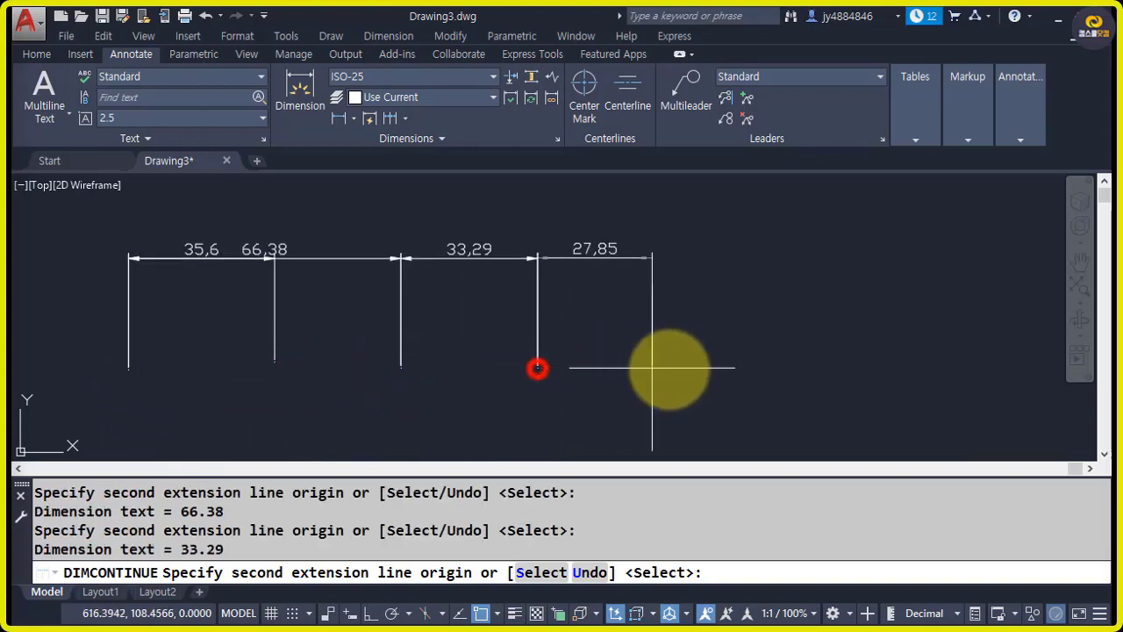
pyautogui.click(669, 367)
pyautogui.click(777, 367)
pyautogui.click(861, 367)
pyautogui.click(972, 369)
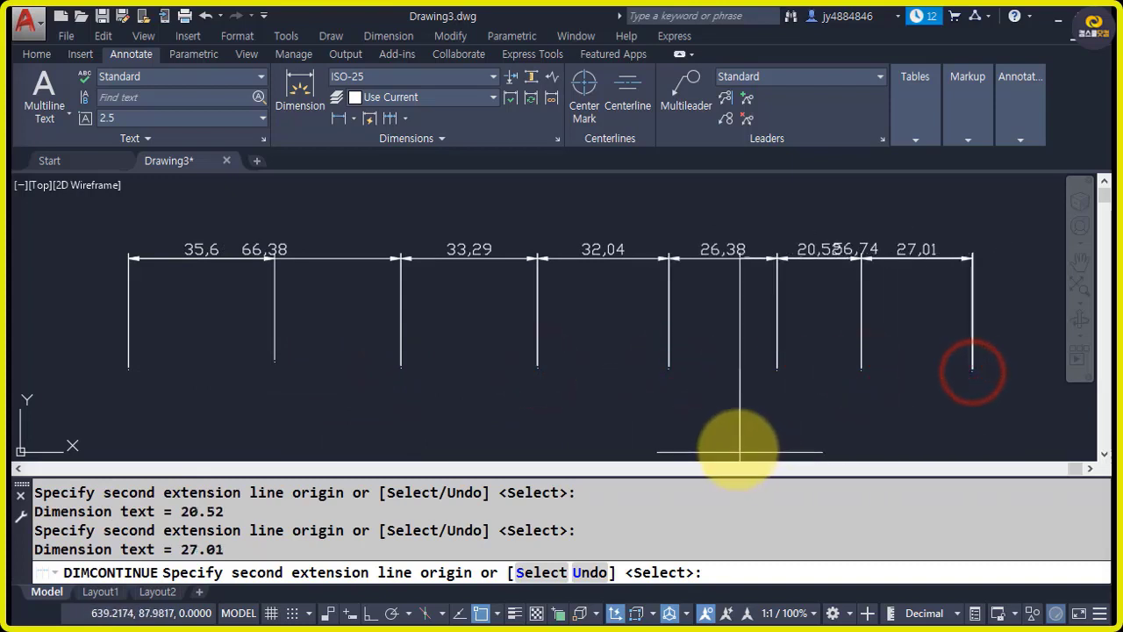
pyautogui.press('Return')
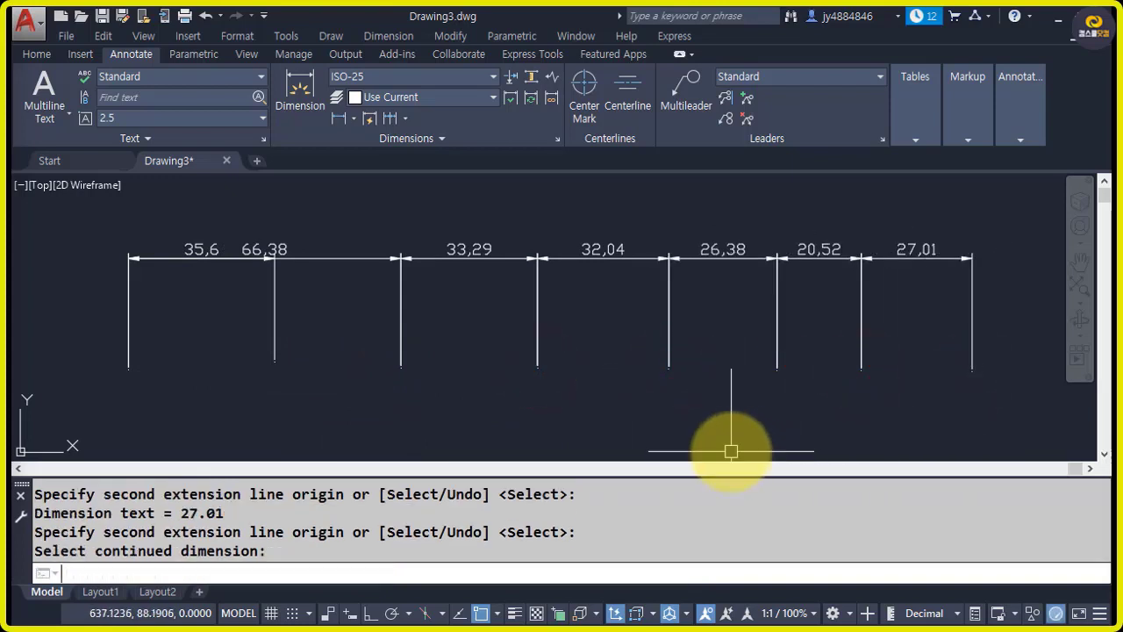
pyautogui.press('Return')
# Step: Erase the continued dimension that overlaps the original linear one, and briefly select the original dimension to inspect it
pyautogui.click(354, 259)
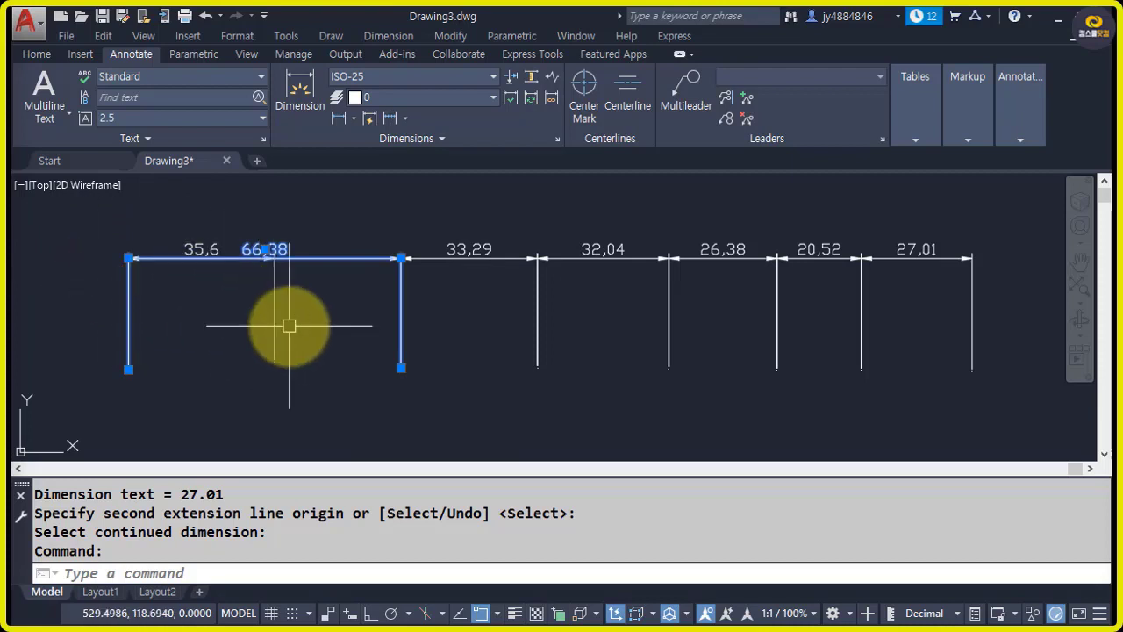
pyautogui.press('Escape')
pyautogui.click(307, 257)
pyautogui.write('e')
pyautogui.press('Return')
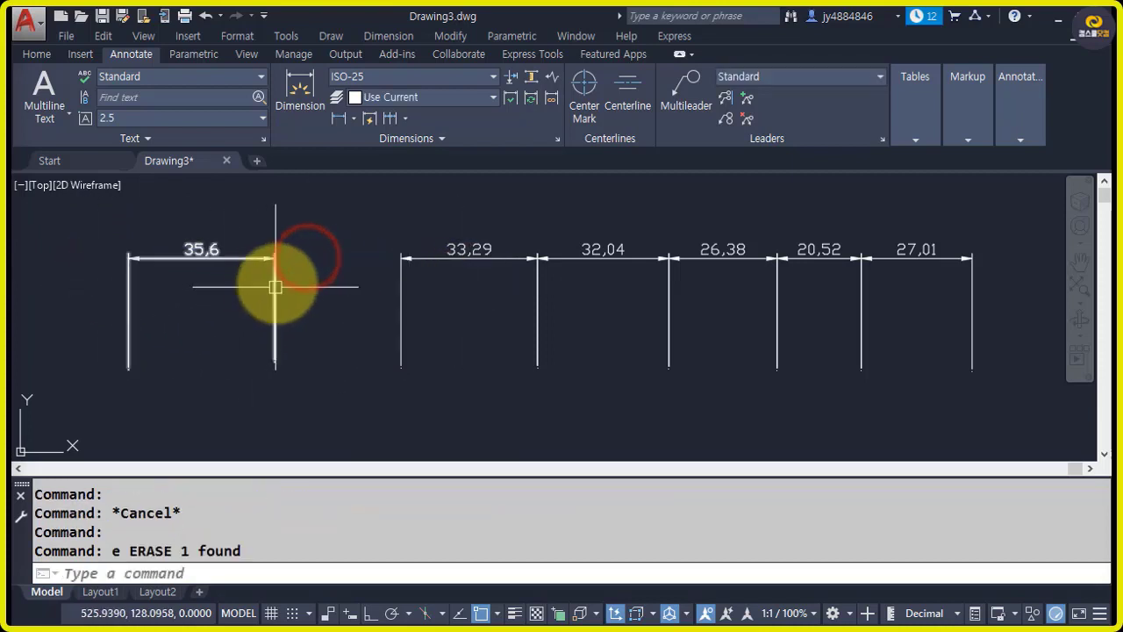
pyautogui.click(273, 278)
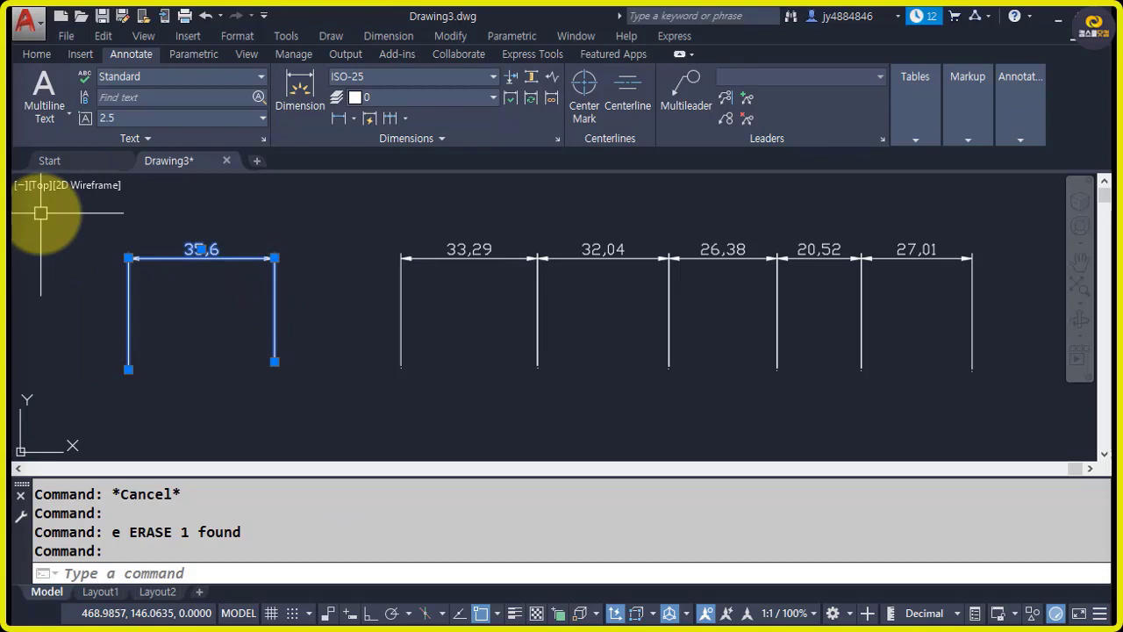
pyautogui.press('Escape')
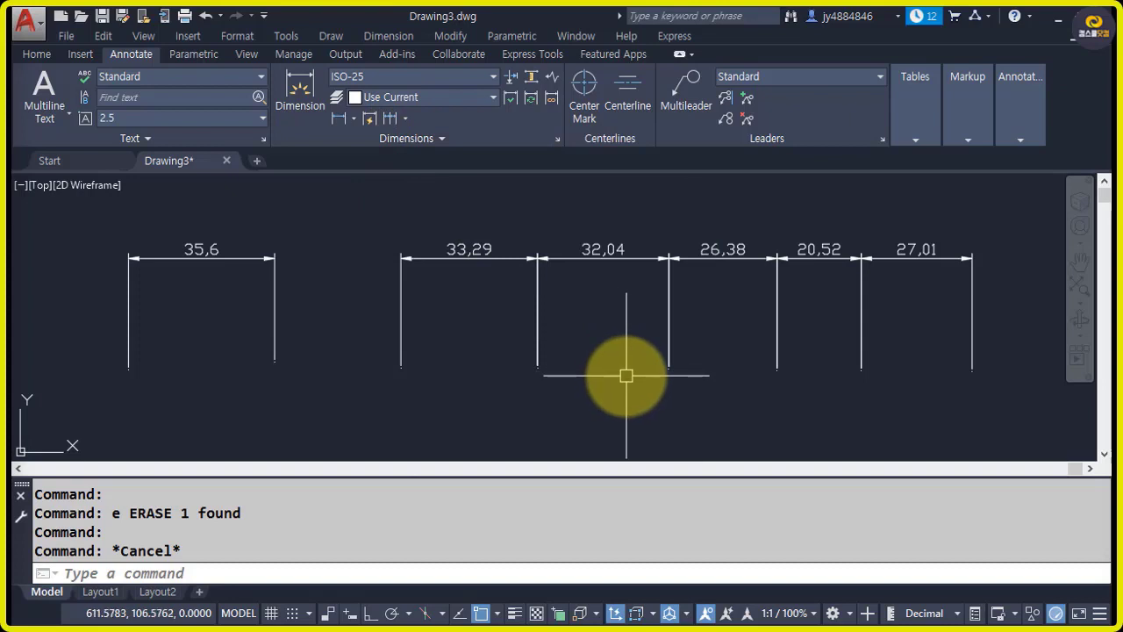
# Step: Erase the remaining six dimensions in the drawing
pyautogui.press('Escape')
pyautogui.click(1033, 394)
pyautogui.click(182, 219)
pyautogui.write('e')
pyautogui.press('Return')
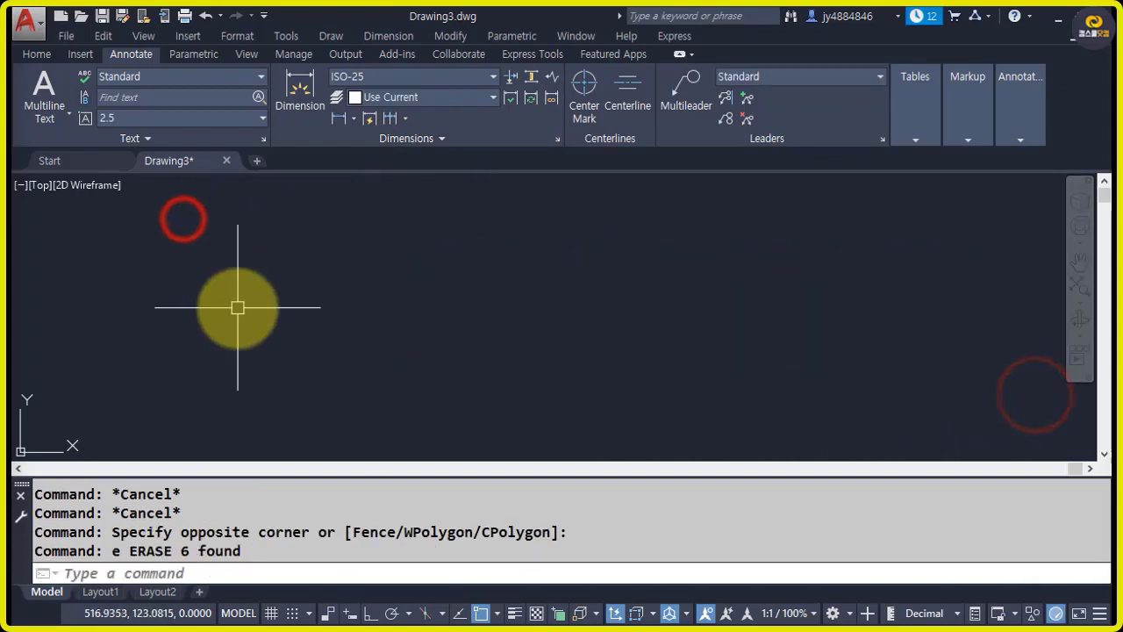
pyautogui.press('Escape')
# Step: Place a horizontal linear dimension about 29 units long, picking the right point first, with its dimension line above the points
pyautogui.click(352, 118)
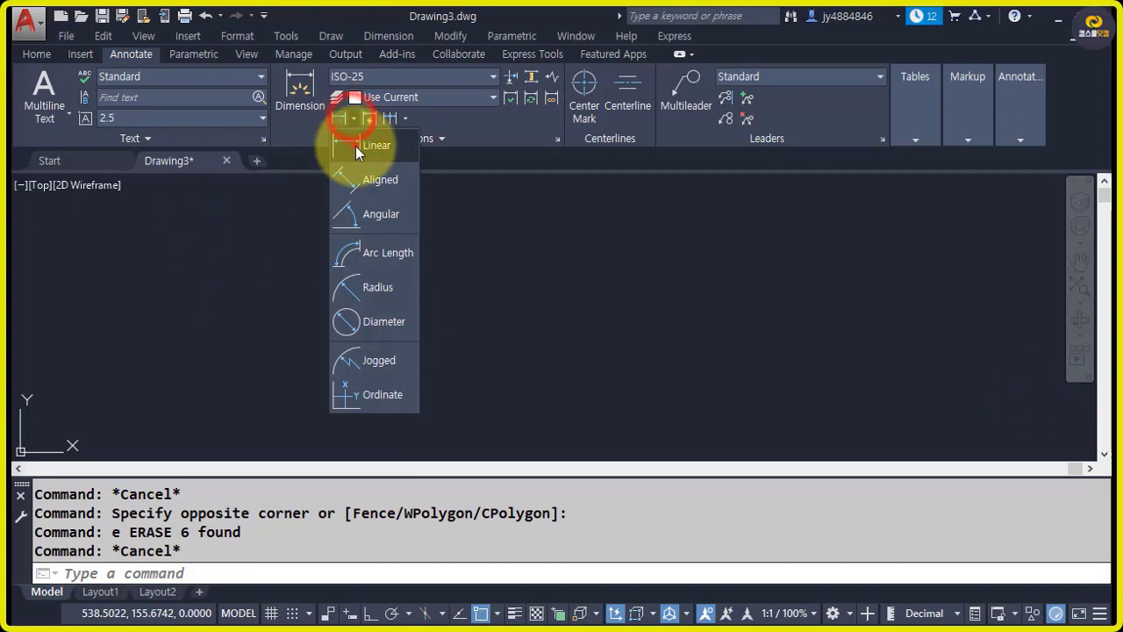
pyautogui.click(356, 146)
pyautogui.click(255, 350)
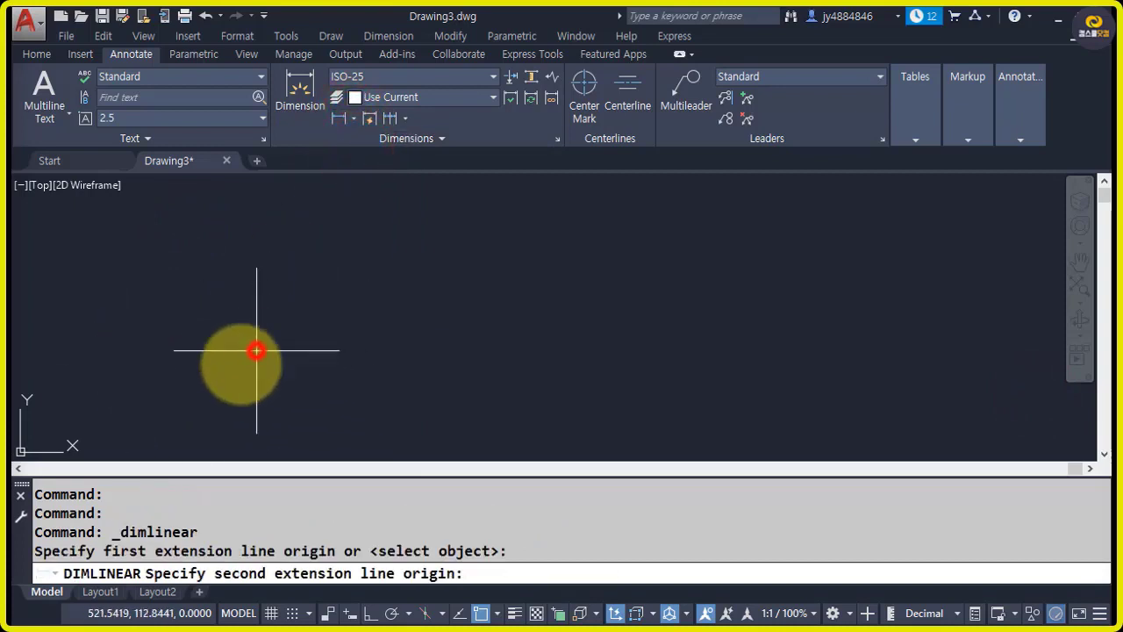
pyautogui.click(138, 351)
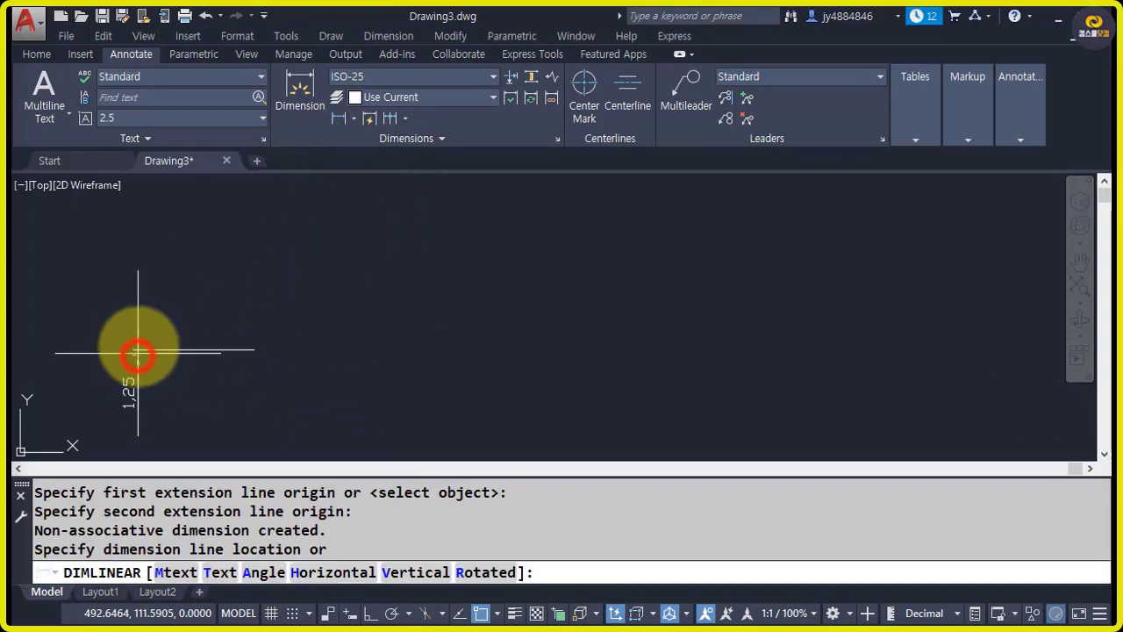
pyautogui.click(160, 262)
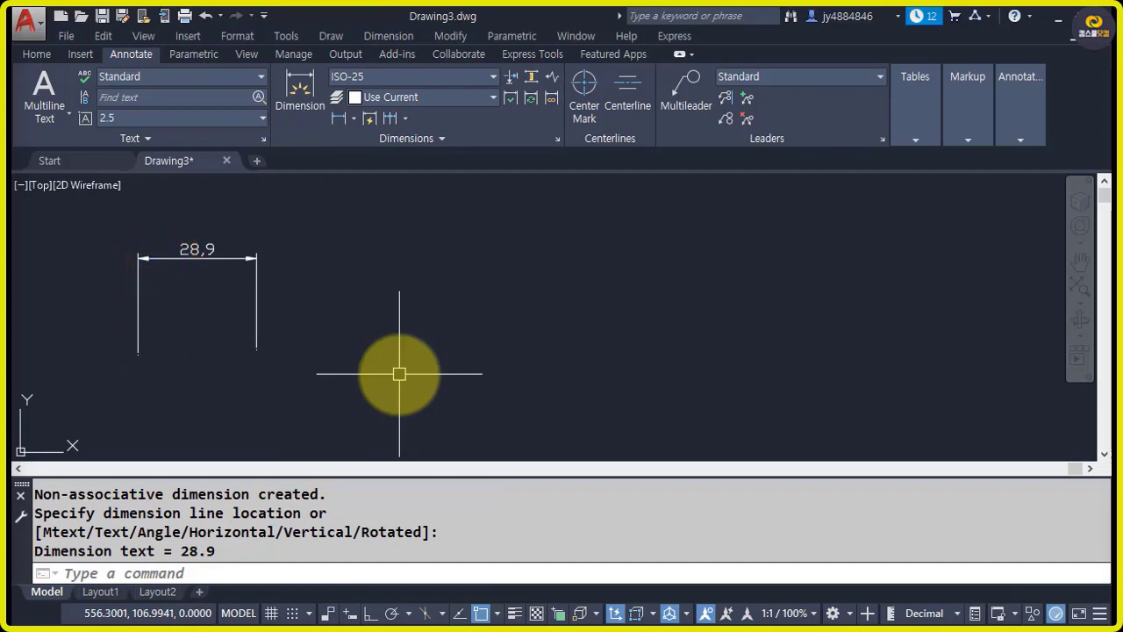
# Step: Use Continue with the Select option to pick the linear dimension's right extension line as base, and chain six dimensions rightward from it
pyautogui.click(404, 119)
pyautogui.click(419, 146)
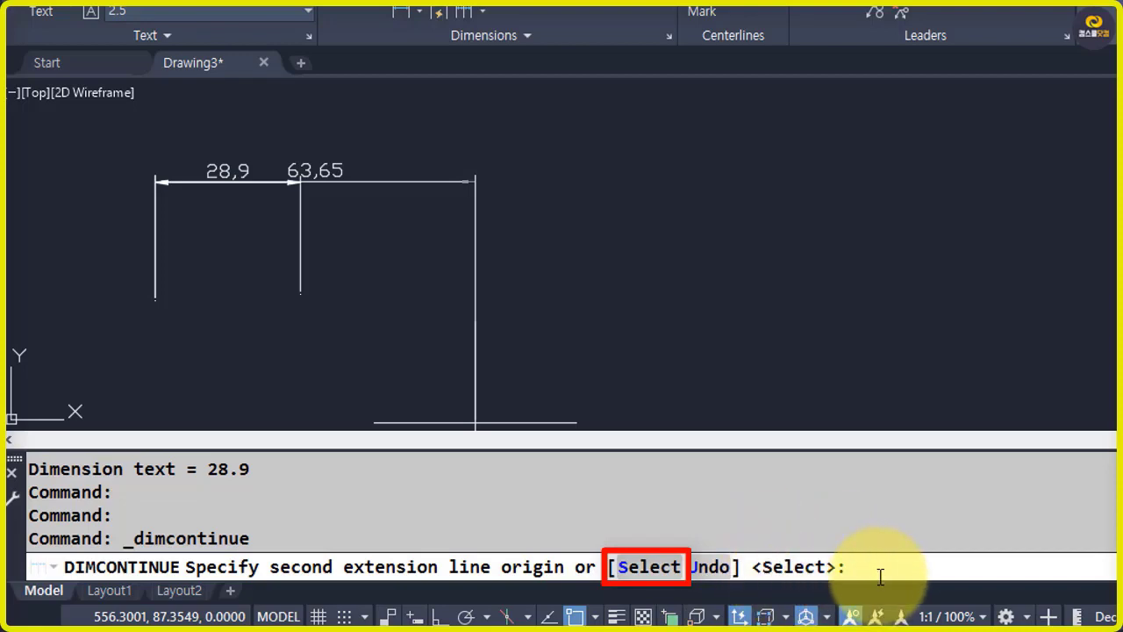
pyautogui.press('Return')
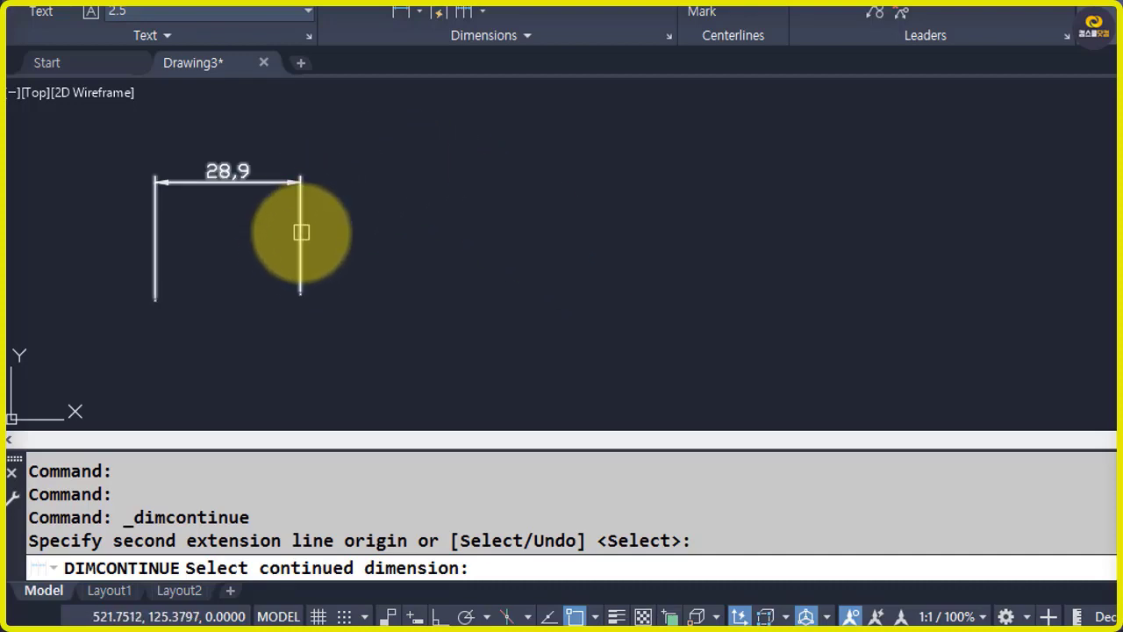
pyautogui.click(301, 243)
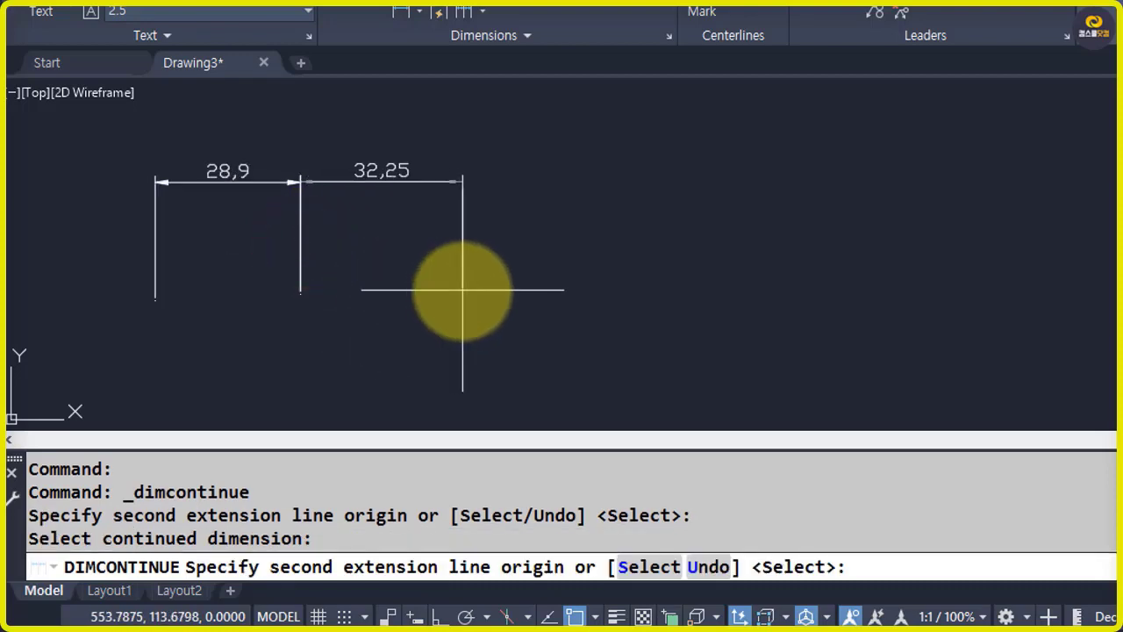
pyautogui.click(465, 293)
pyautogui.click(611, 300)
pyautogui.click(727, 301)
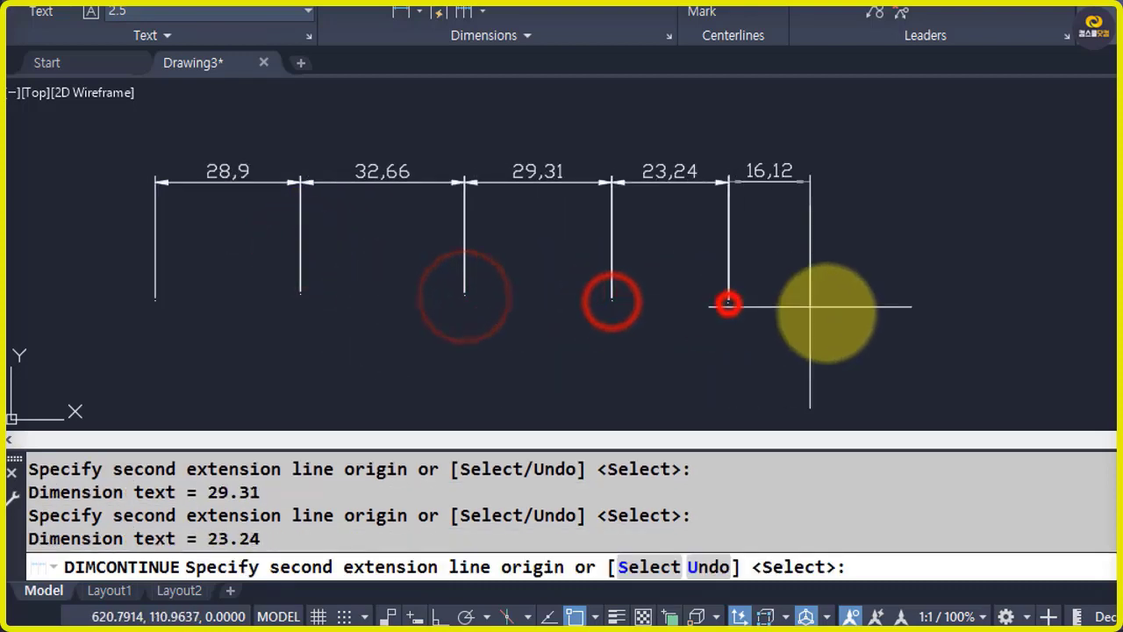
pyautogui.click(836, 312)
pyautogui.click(927, 309)
pyautogui.click(1070, 297)
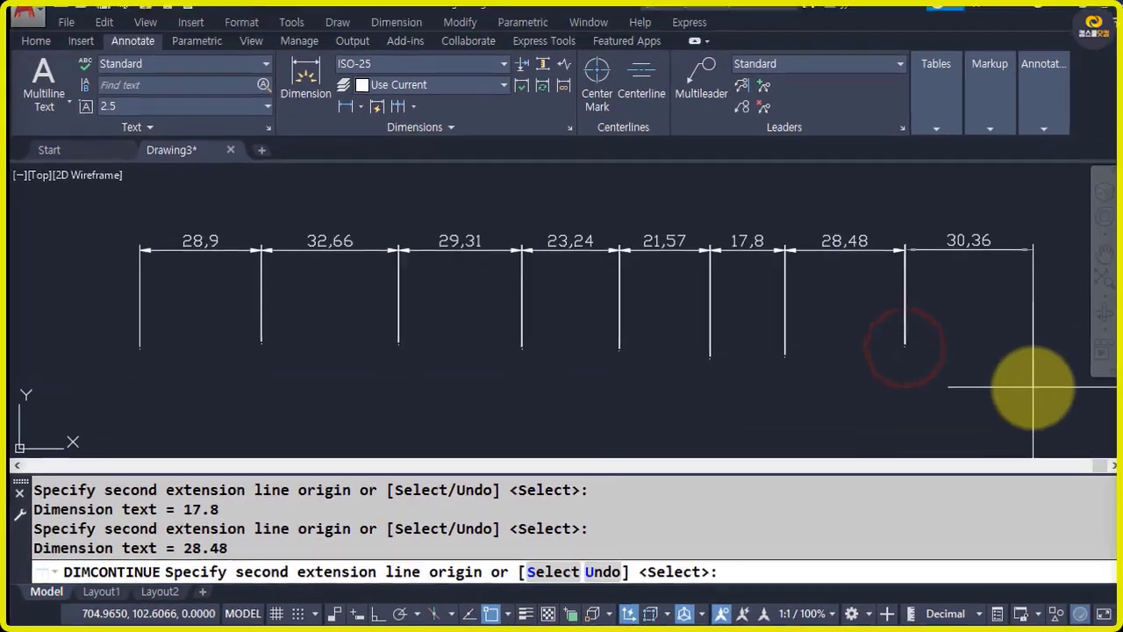
pyautogui.press('Return')
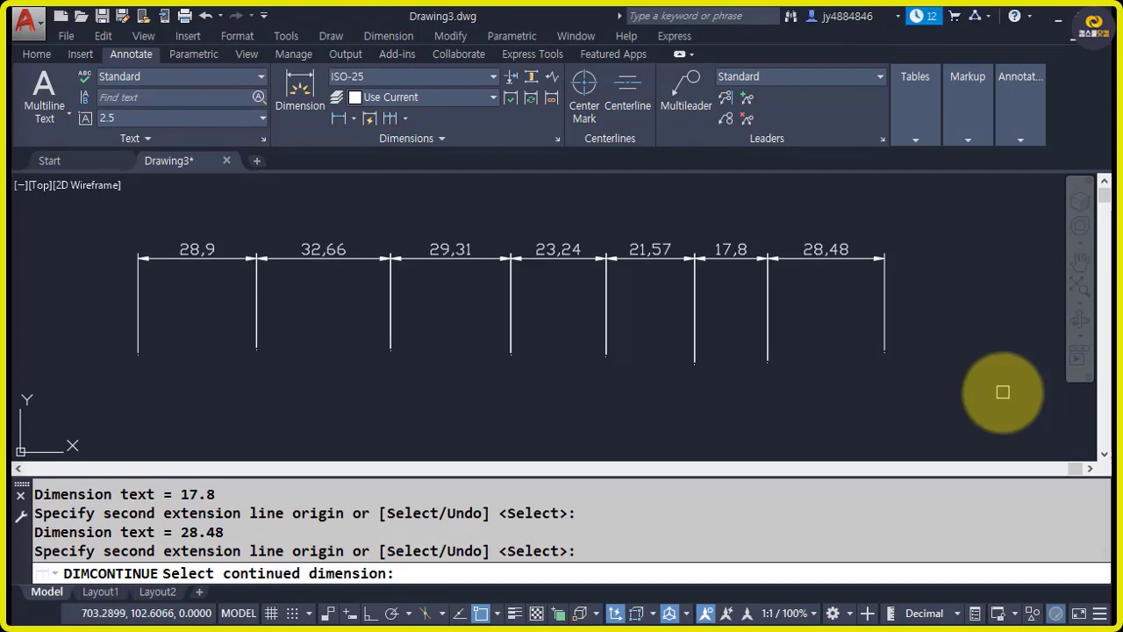
pyautogui.press('Return')
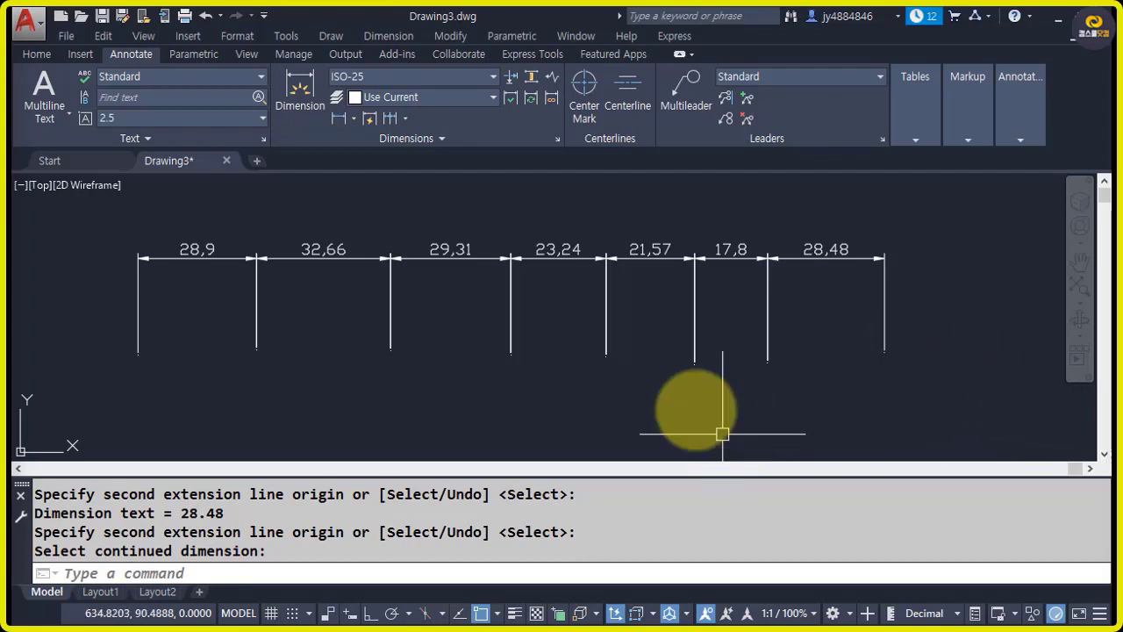
# Step: Erase all seven dimensions of the continued chain
pyautogui.write('e')
pyautogui.press('Return')
pyautogui.click(941, 369)
pyautogui.click(105, 205)
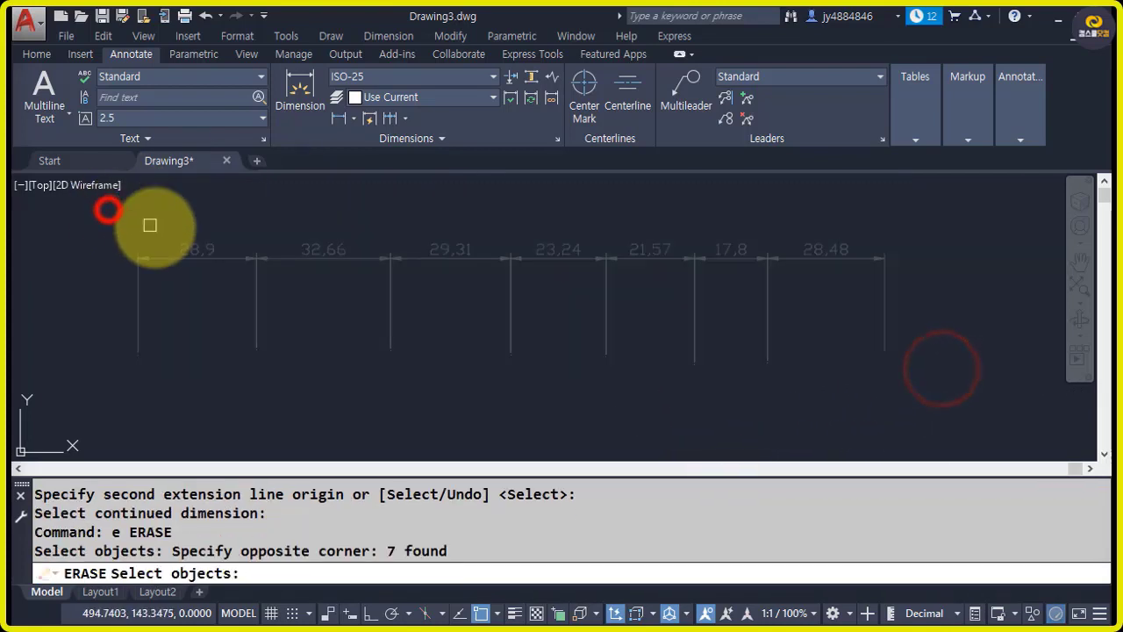
pyautogui.press('Return')
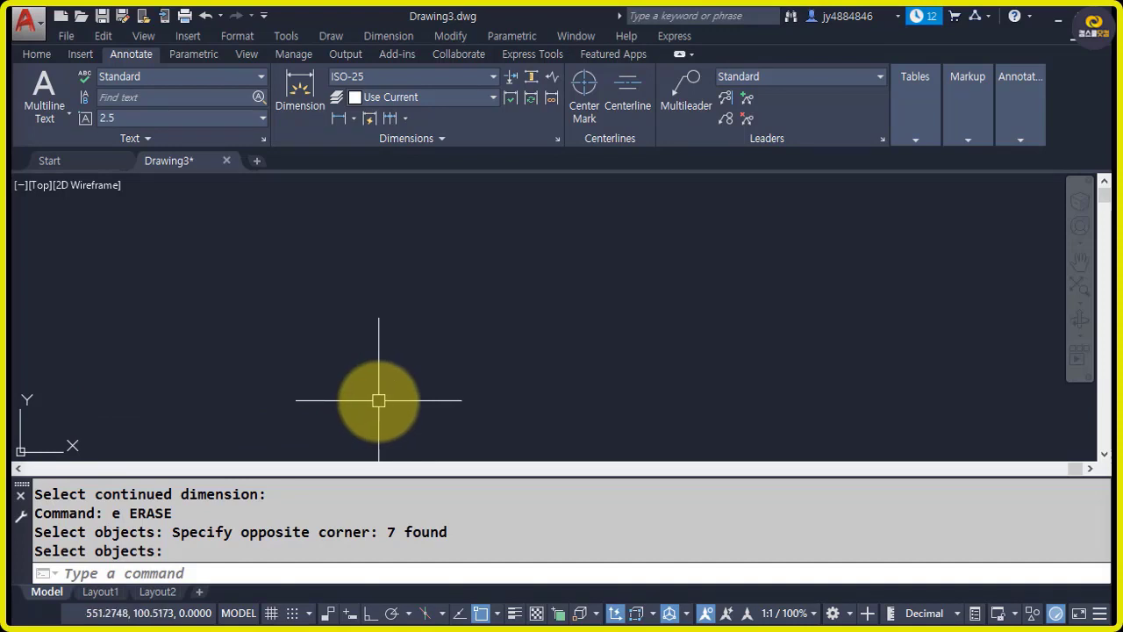
pyautogui.press('Escape')
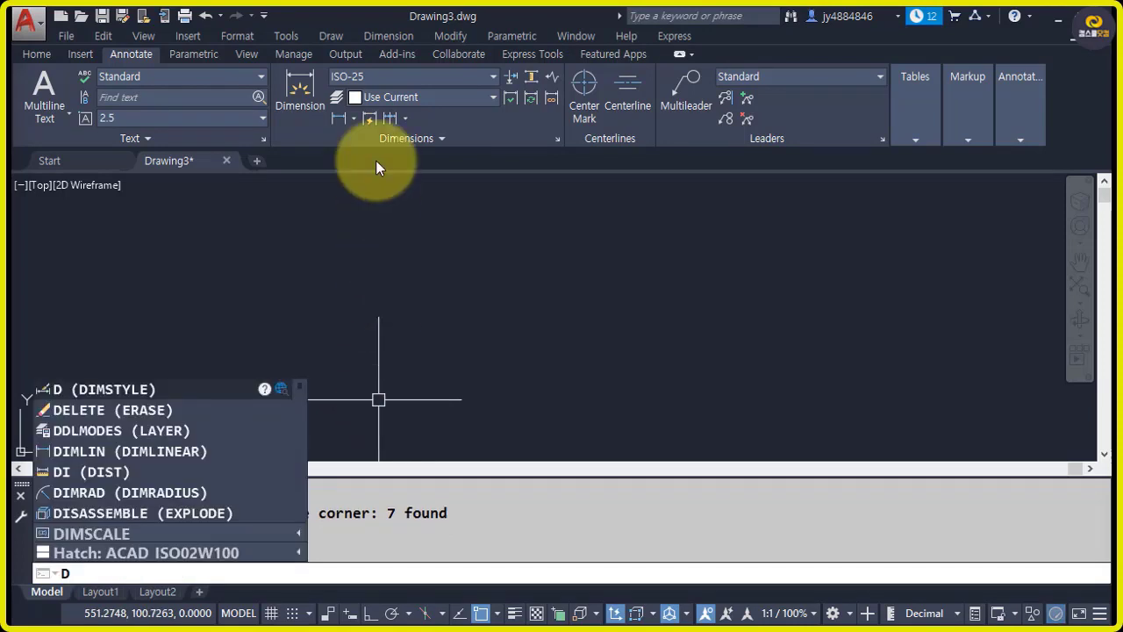
# Step: Place a horizontal linear dimension about 34 units long, picking the left point first, with its dimension line above the points
pyautogui.press('BackSpace')
pyautogui.click(352, 120)
pyautogui.click(352, 149)
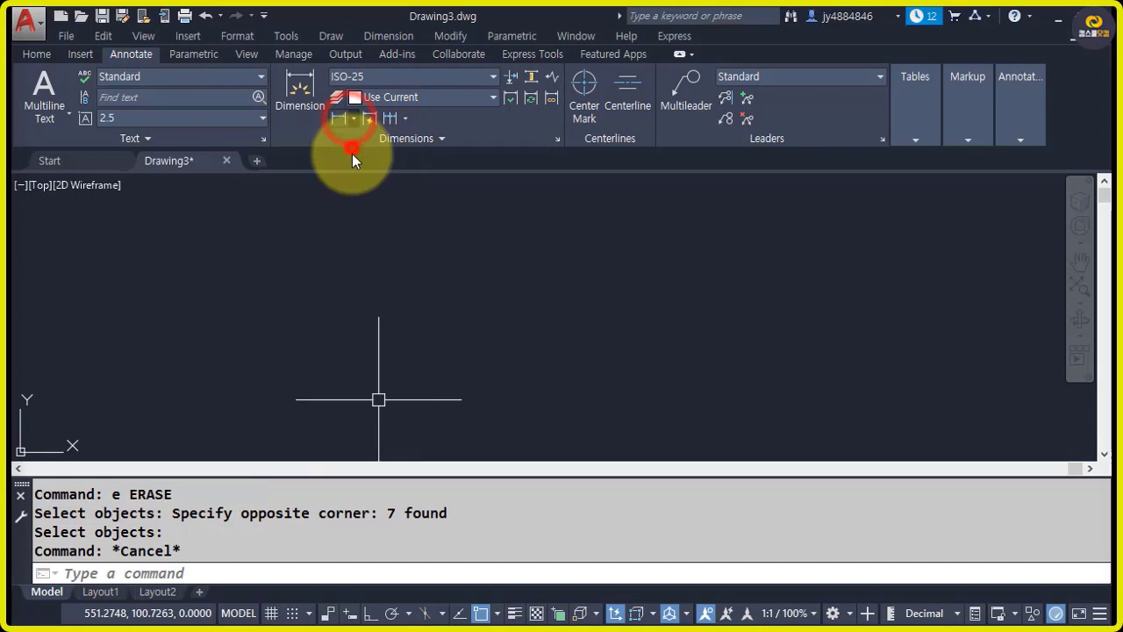
pyautogui.click(154, 374)
pyautogui.click(295, 379)
pyautogui.click(279, 307)
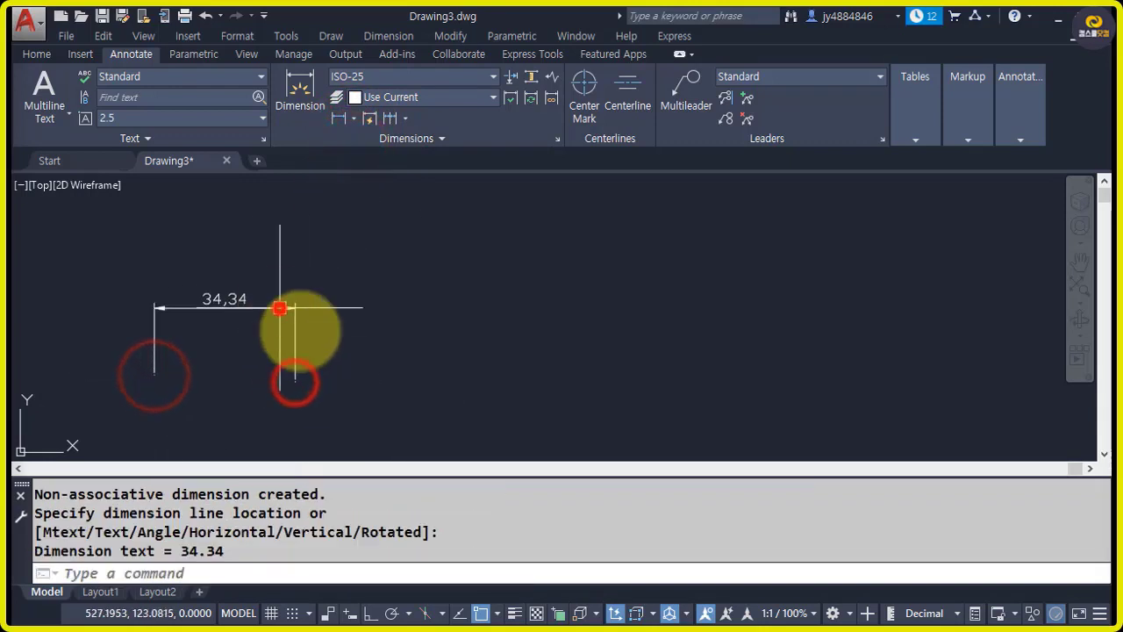
# Step: Use Baseline to add seven stacked dimensions from the linear dimension's left origin to successive points rightward, and end the command
pyautogui.click(408, 120)
pyautogui.click(414, 181)
pyautogui.click(357, 379)
pyautogui.click(430, 380)
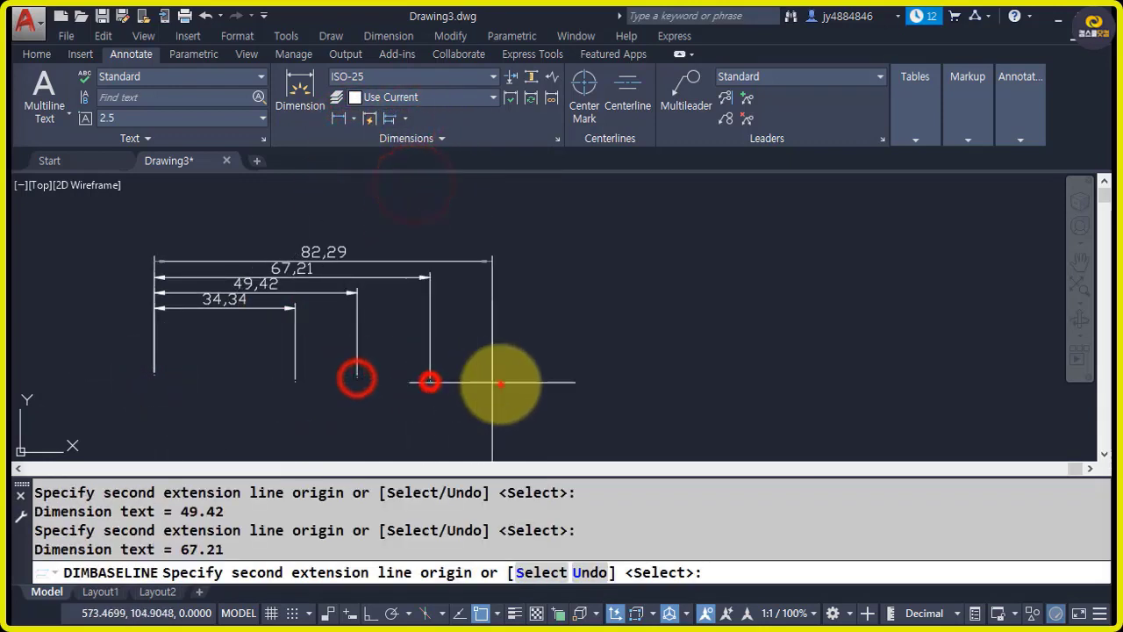
pyautogui.click(500, 381)
pyautogui.click(569, 382)
pyautogui.click(633, 384)
pyautogui.click(682, 387)
pyautogui.click(751, 392)
pyautogui.press('Return')
pyautogui.press('Return')
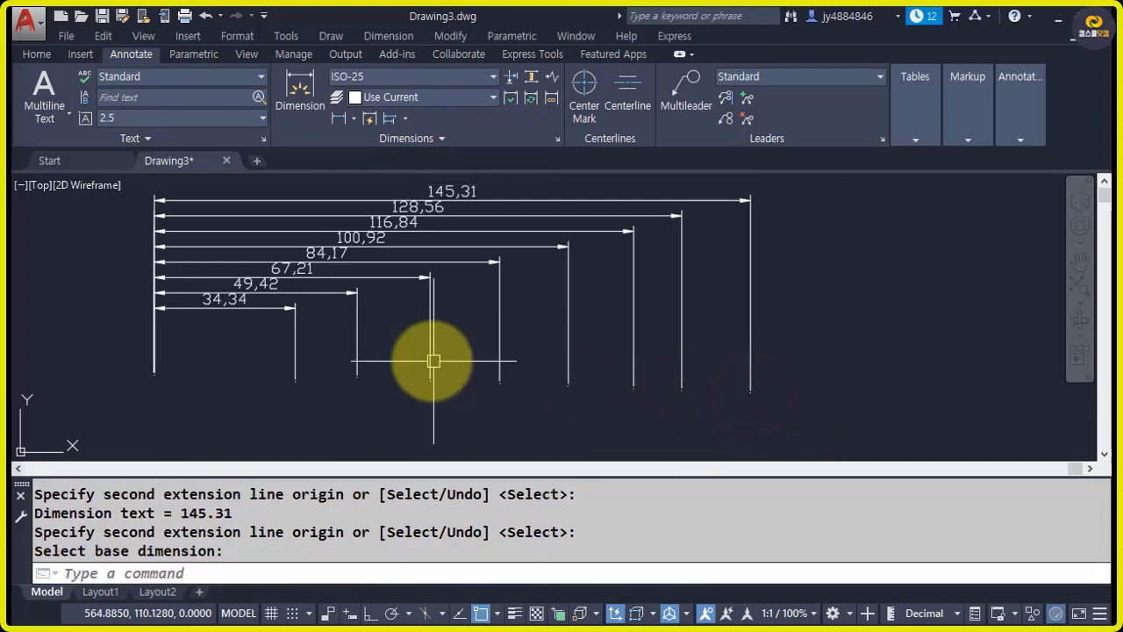
# Step: Select all eight baseline dimensions at their shared left extension line to inspect their common origin
pyautogui.scroll(2, 431, 371)
pyautogui.moveTo(501, 394); pyautogui.dragTo(604, 444, button='middle')
pyautogui.moveTo(531, 371); pyautogui.dragTo(522, 362, button='middle')
pyautogui.scroll(-3, 519, 363)
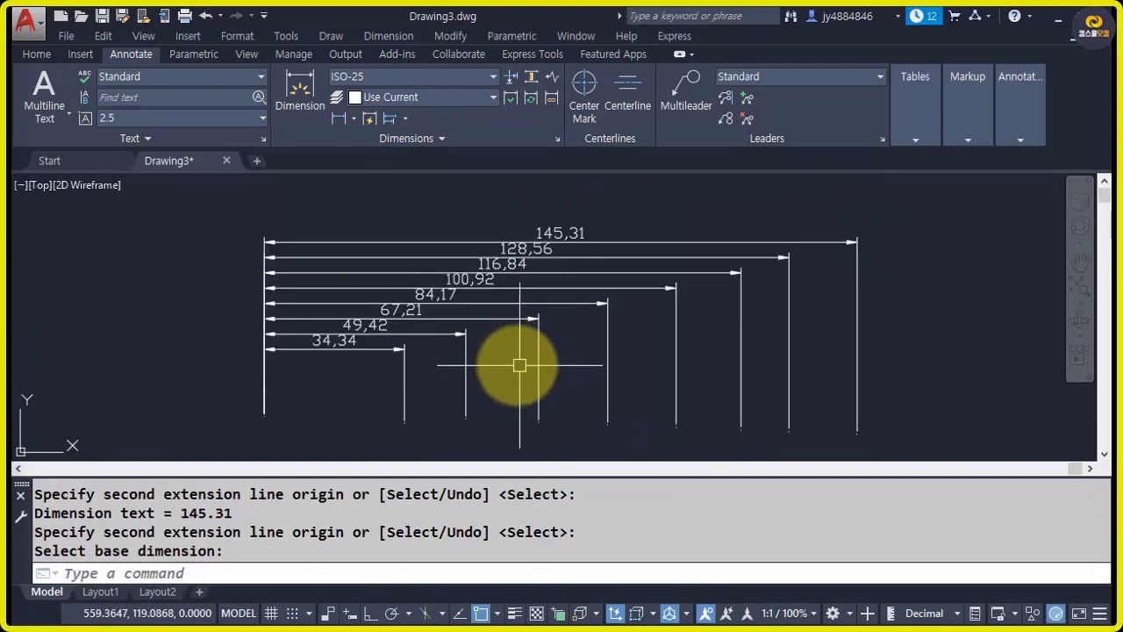
pyautogui.click(272, 415)
pyautogui.click(250, 410)
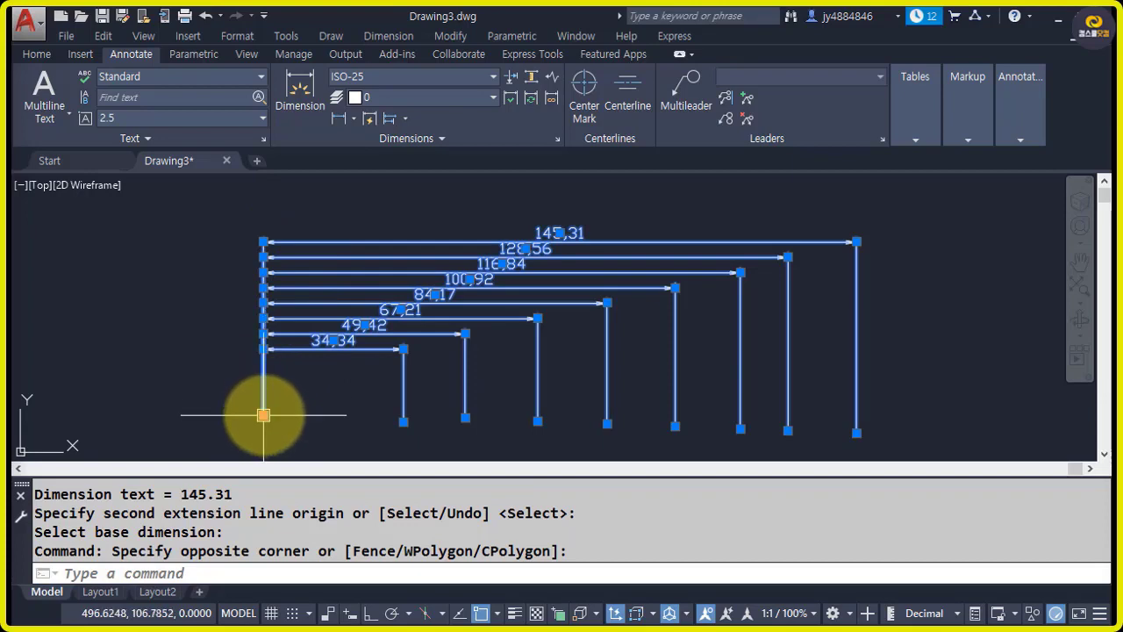
# Step: Select each of the eight baseline dimensions in turn at its right extension line to examine their endpoints, and clear the selection
pyautogui.press('Escape')
pyautogui.click(403, 389)
pyautogui.click(463, 380)
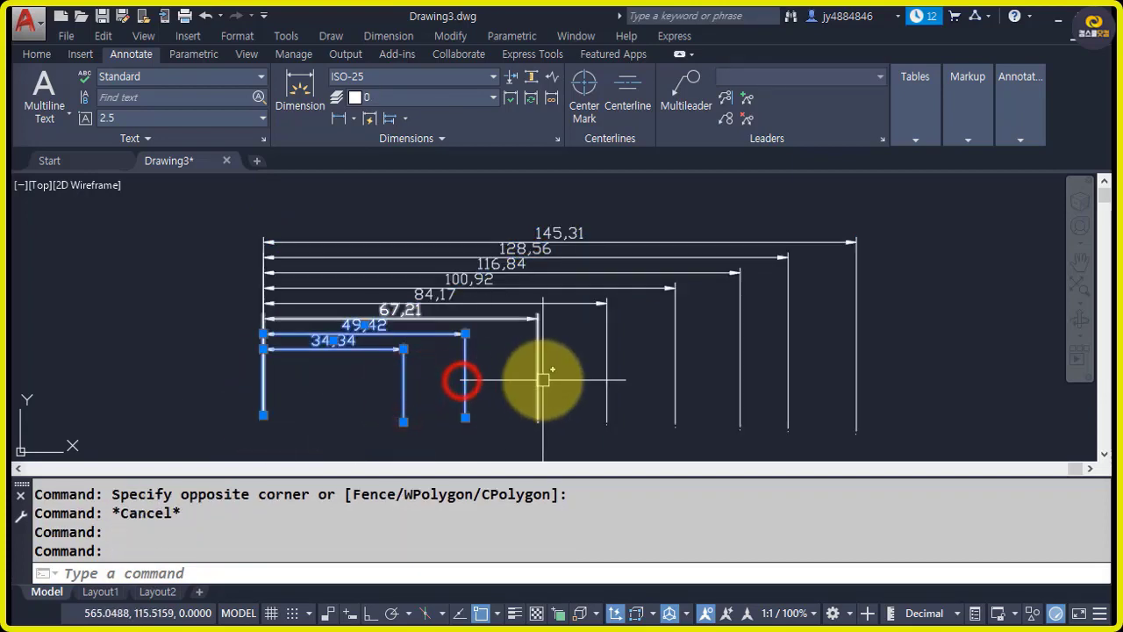
pyautogui.click(538, 380)
pyautogui.click(607, 380)
pyautogui.click(674, 380)
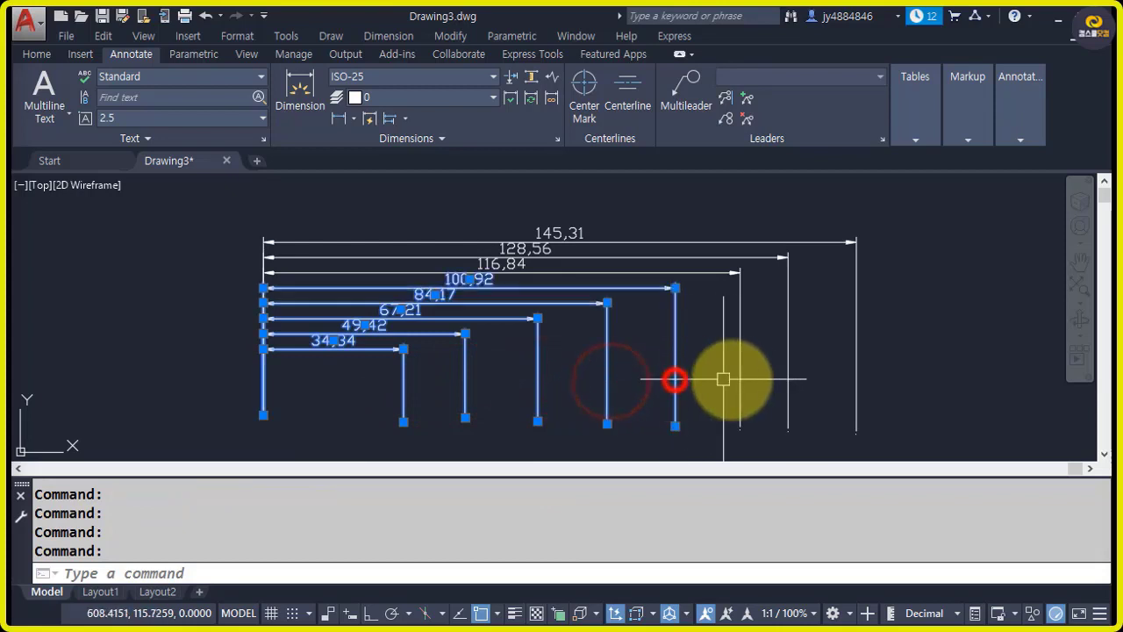
pyautogui.click(741, 379)
pyautogui.click(787, 371)
pyautogui.click(858, 360)
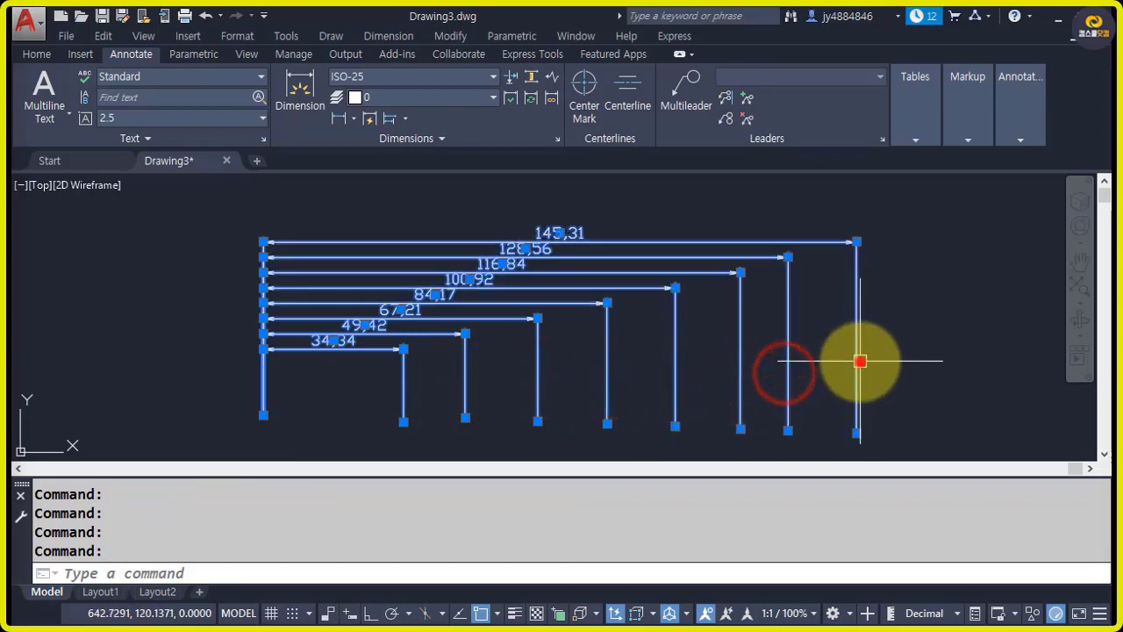
pyautogui.rightClick(859, 361)
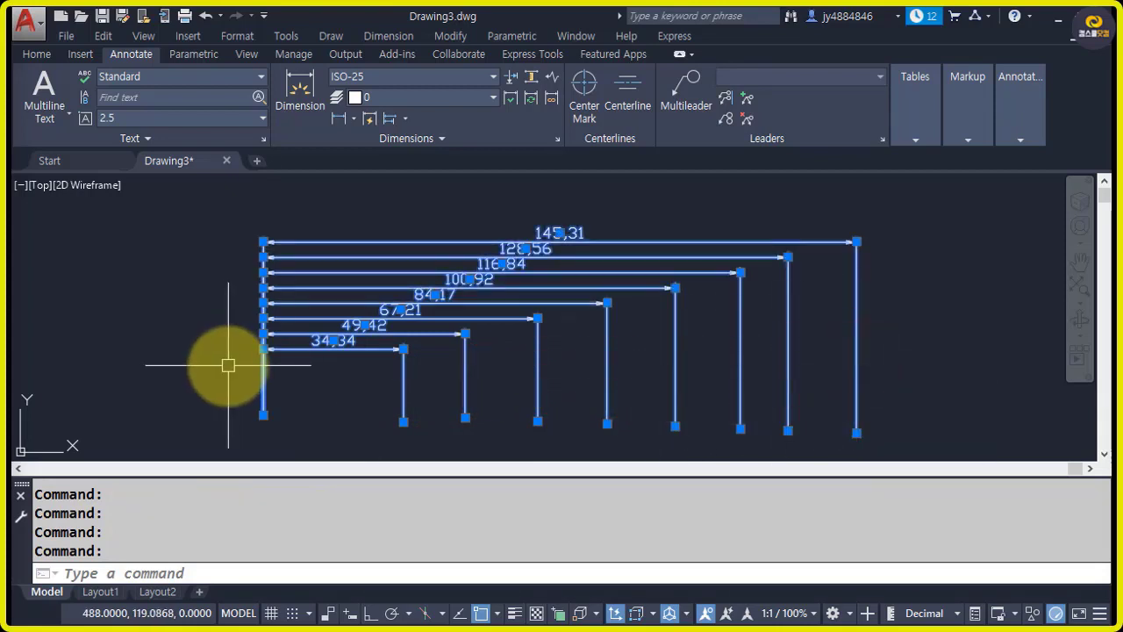
pyautogui.press('Escape')
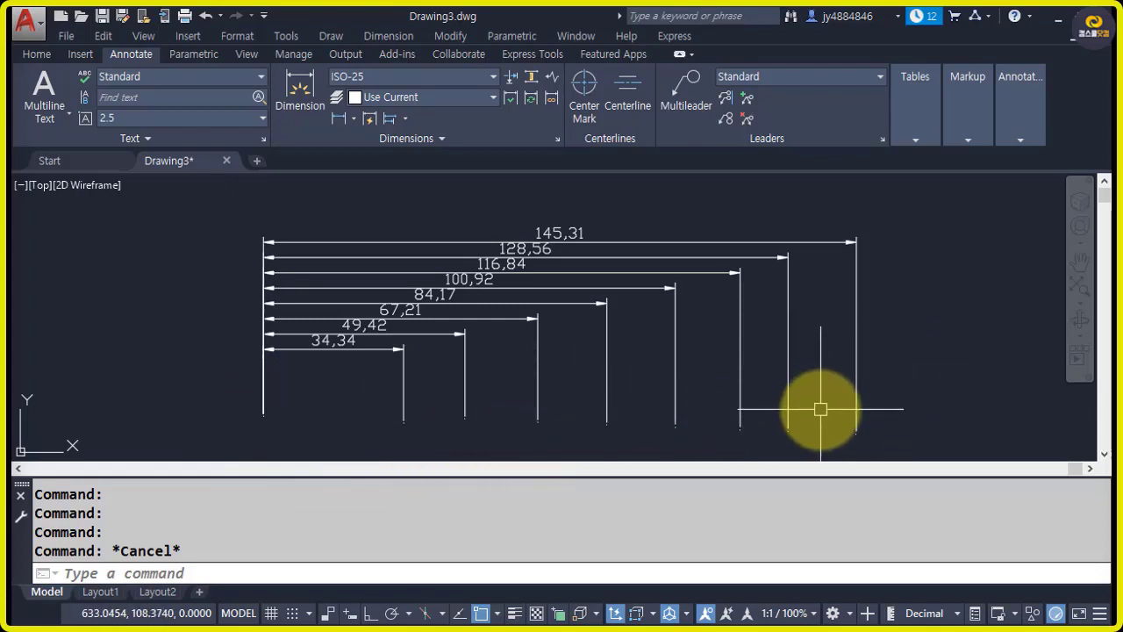
# Step: Erase all eight baseline dimensions
pyautogui.write('e')
pyautogui.press('Return')
pyautogui.click(895, 395)
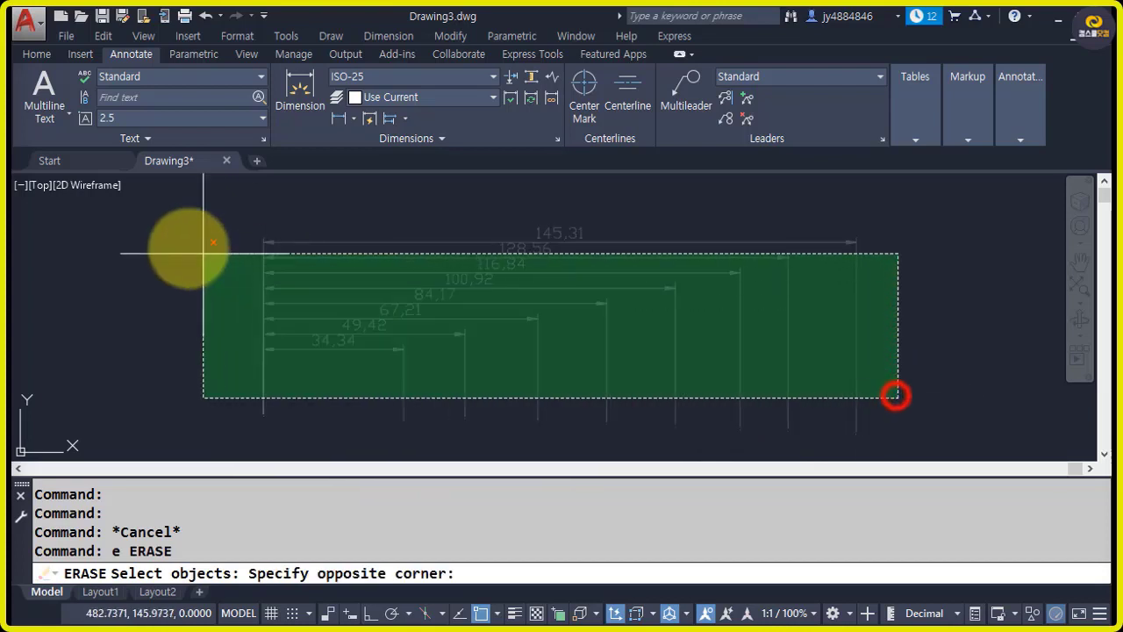
pyautogui.click(208, 232)
pyautogui.rightClick(210, 231)
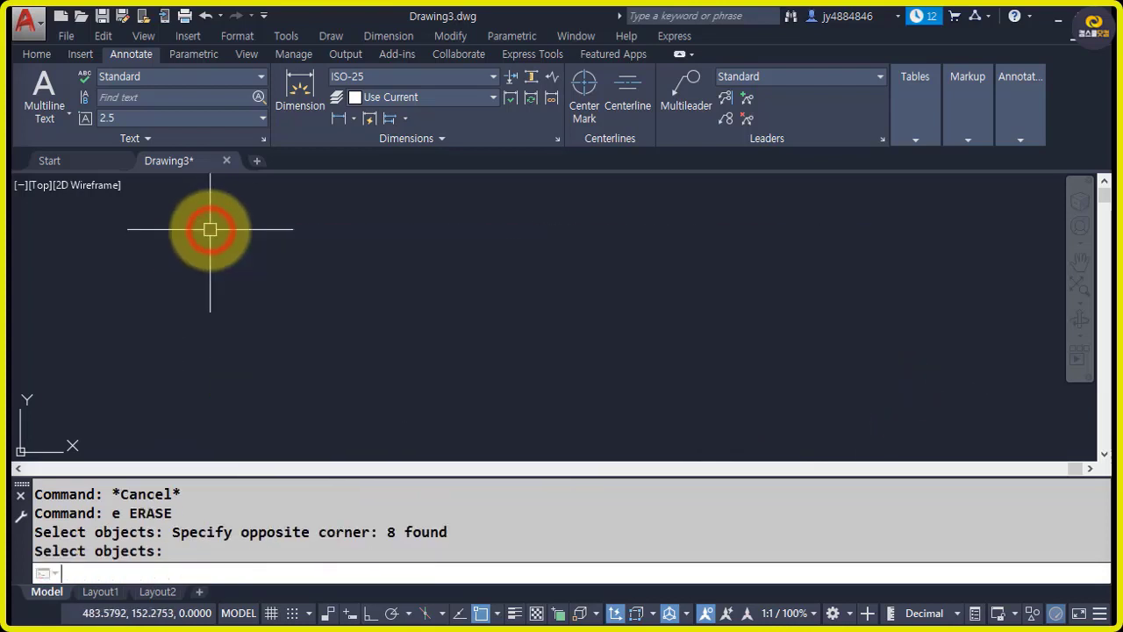
# Step: Place a horizontal linear dimension about 27 units long, picking the left point first, with its dimension line above the points
pyautogui.click(355, 120)
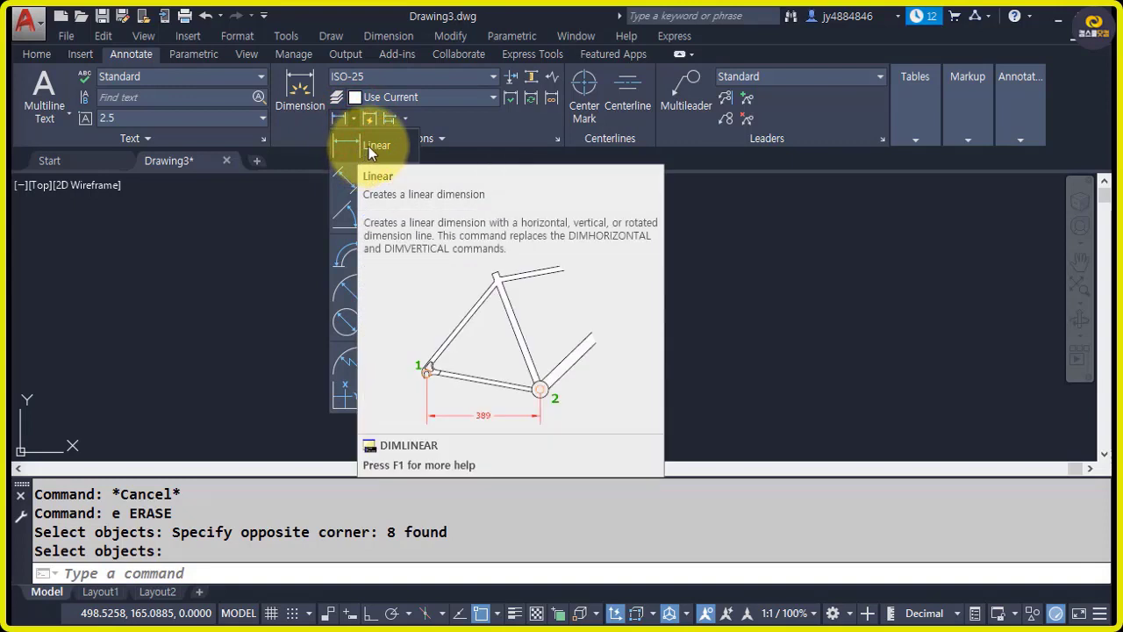
pyautogui.click(370, 153)
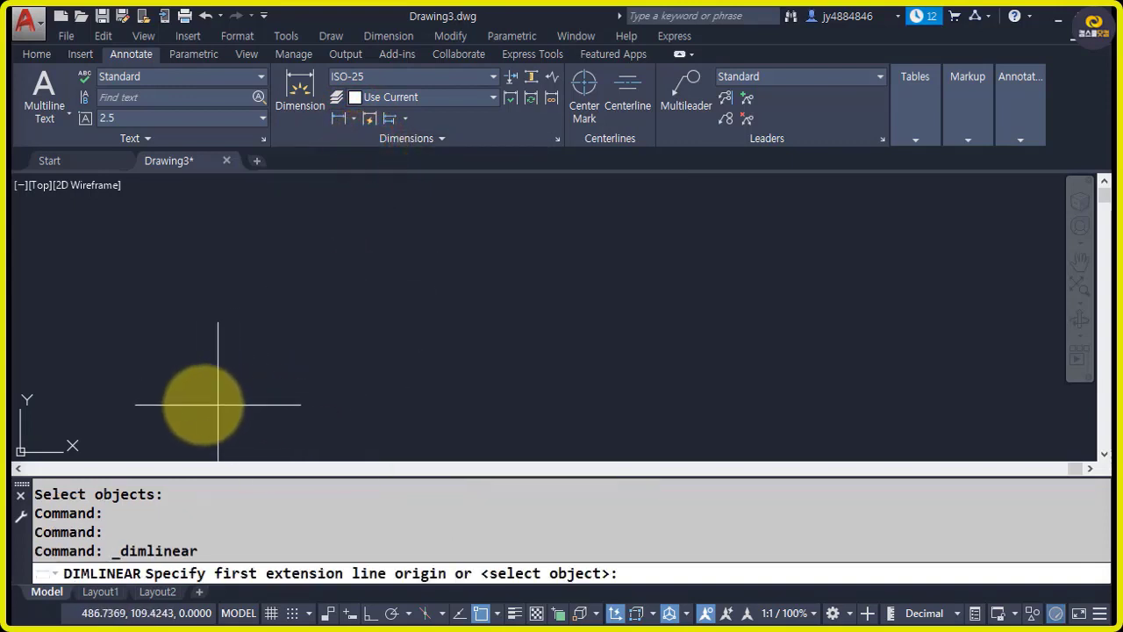
pyautogui.click(165, 400)
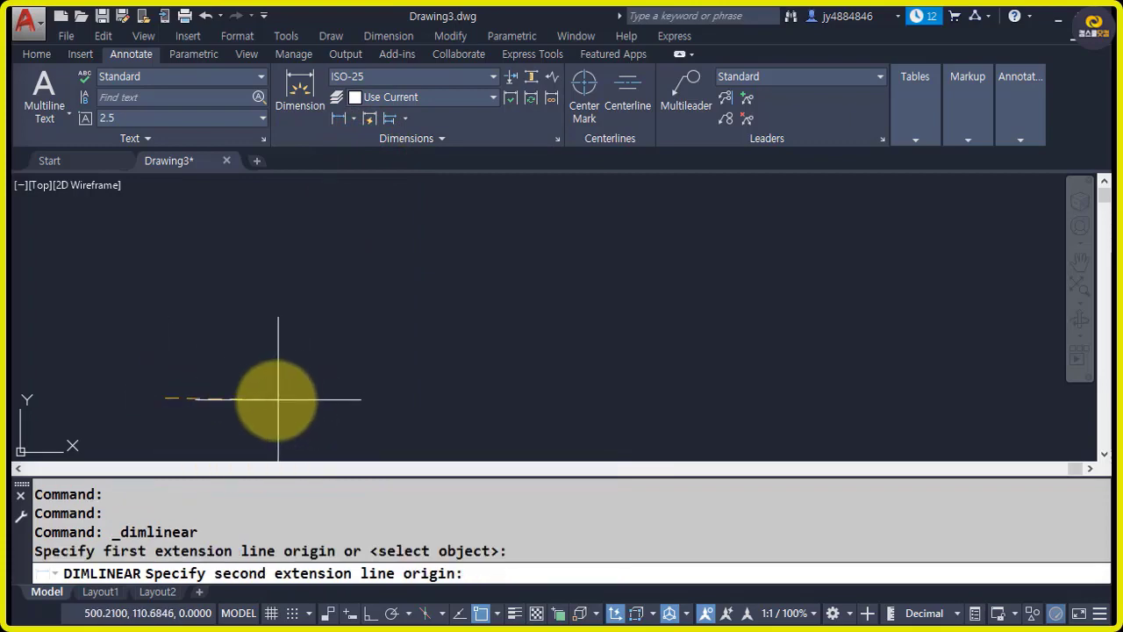
pyautogui.click(276, 399)
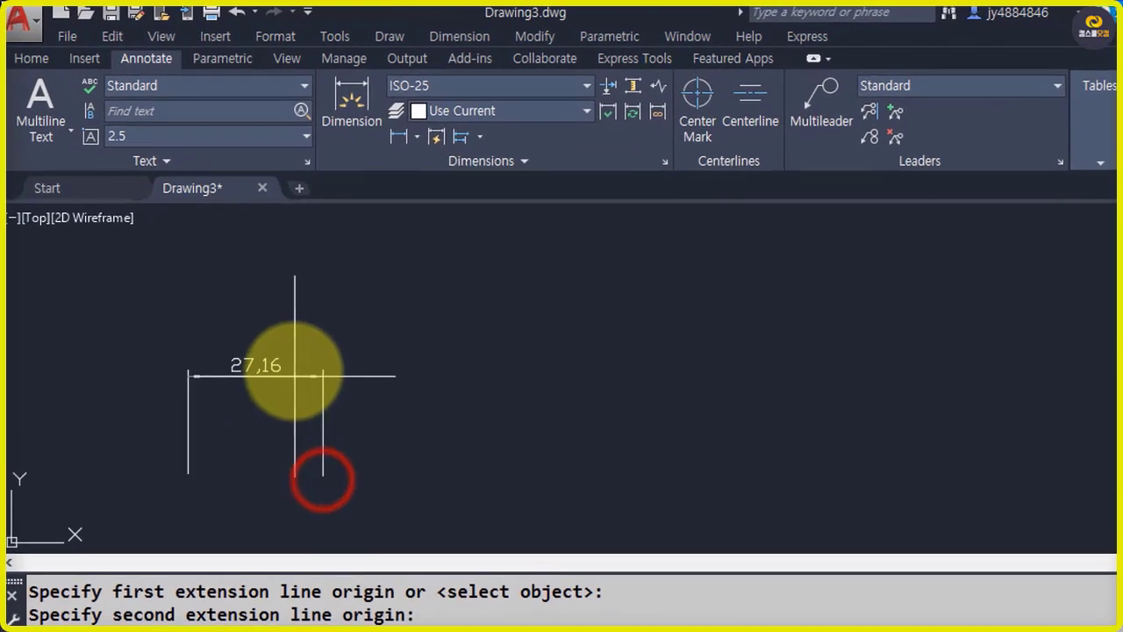
pyautogui.click(293, 365)
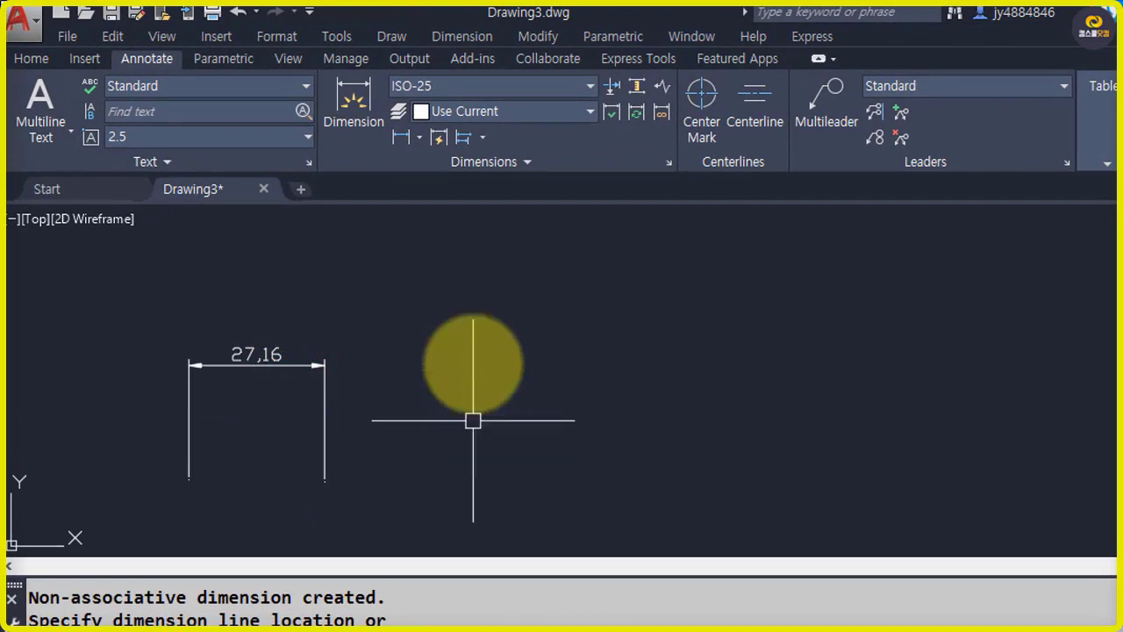
# Step: Use Baseline to add six stacked dimensions from the linear dimension's left origin, up to about 163 units long, and end the command
pyautogui.click(484, 138)
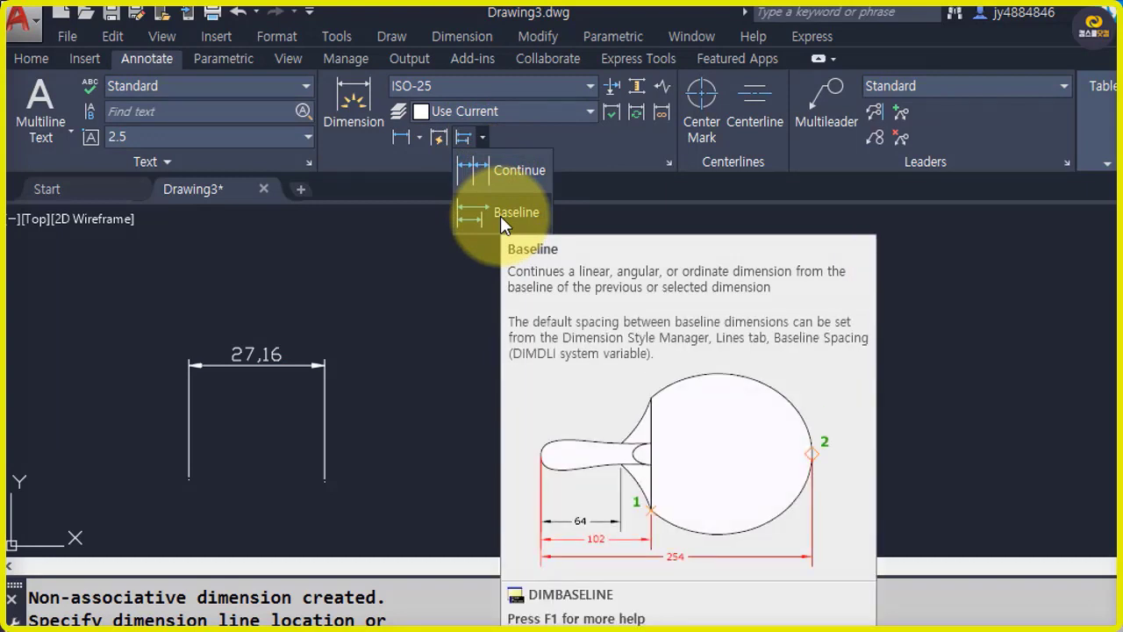
pyautogui.click(502, 218)
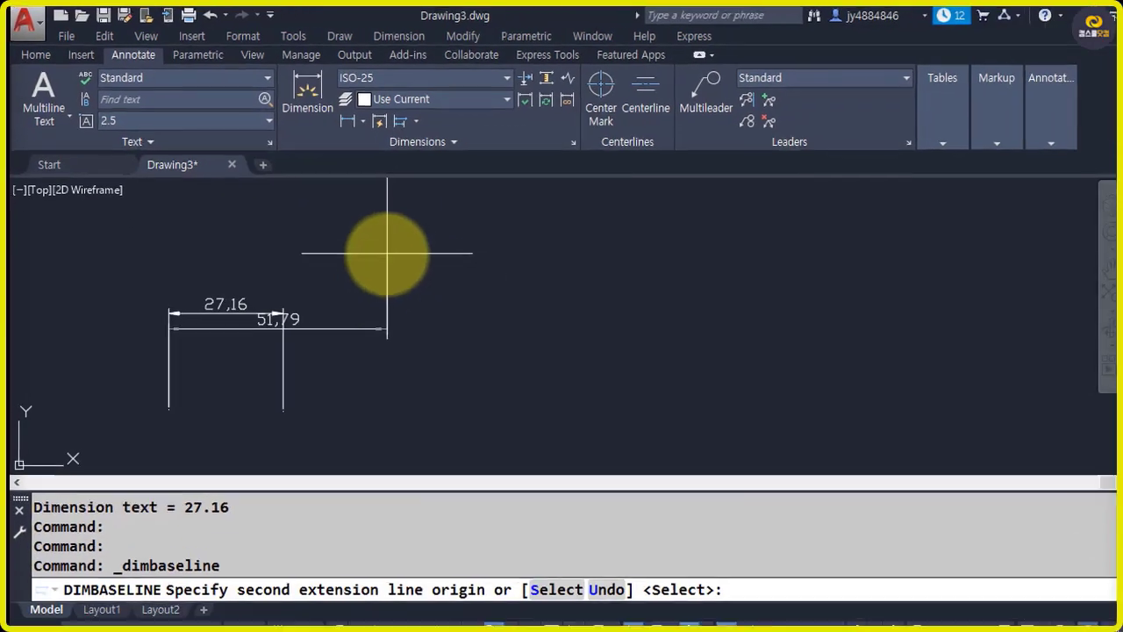
pyautogui.click(431, 474)
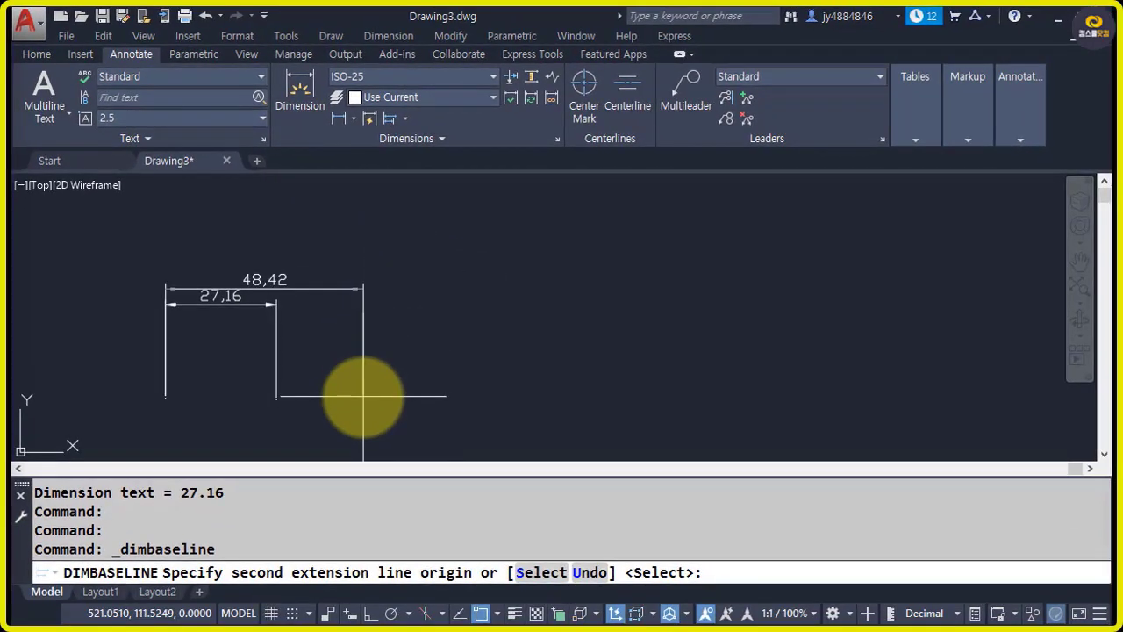
pyautogui.click(364, 400)
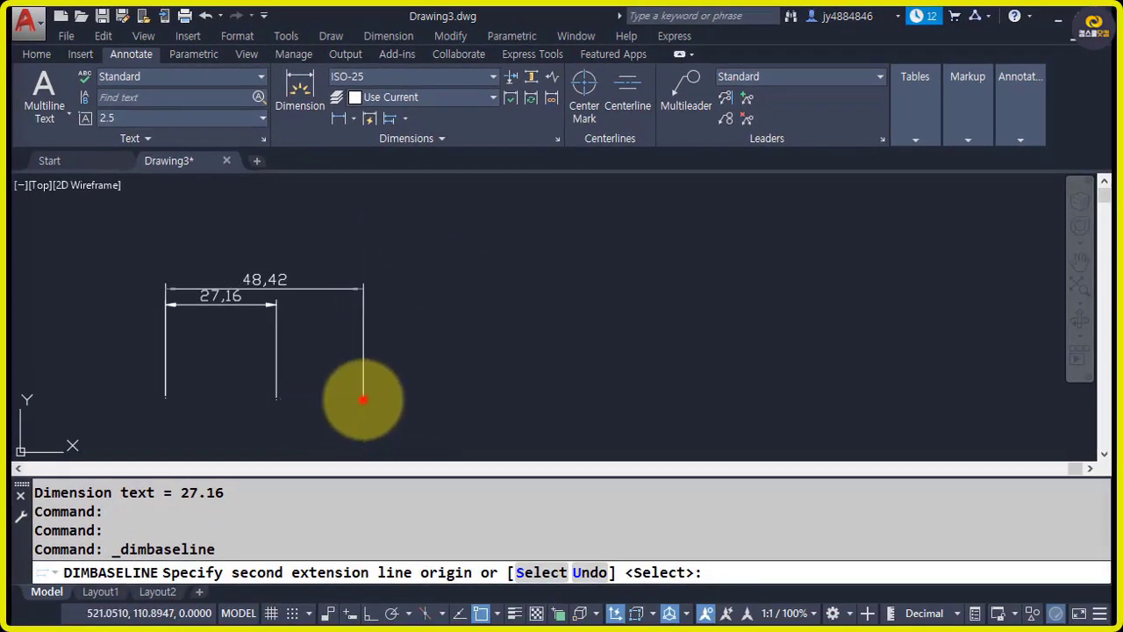
pyautogui.click(462, 401)
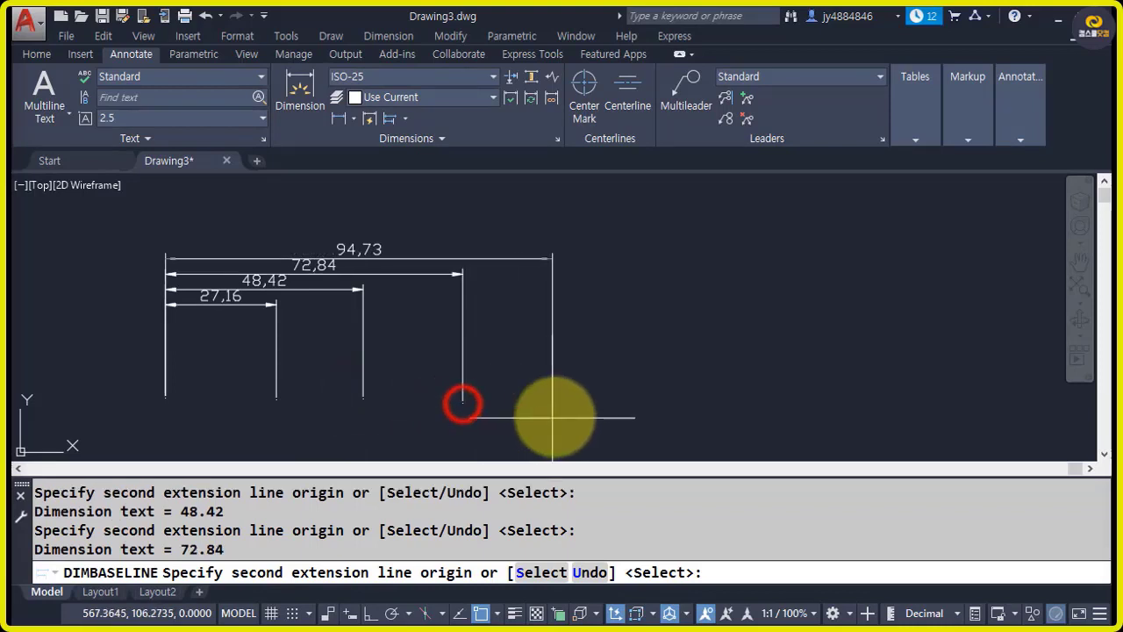
pyautogui.click(570, 402)
pyautogui.click(642, 404)
pyautogui.click(747, 405)
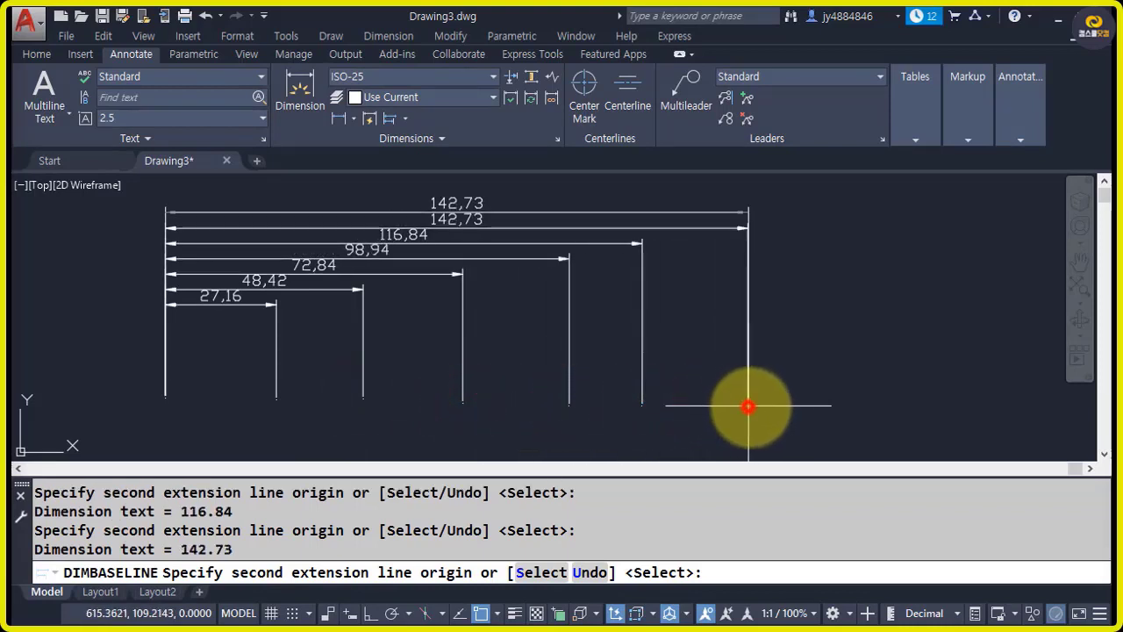
pyautogui.click(830, 406)
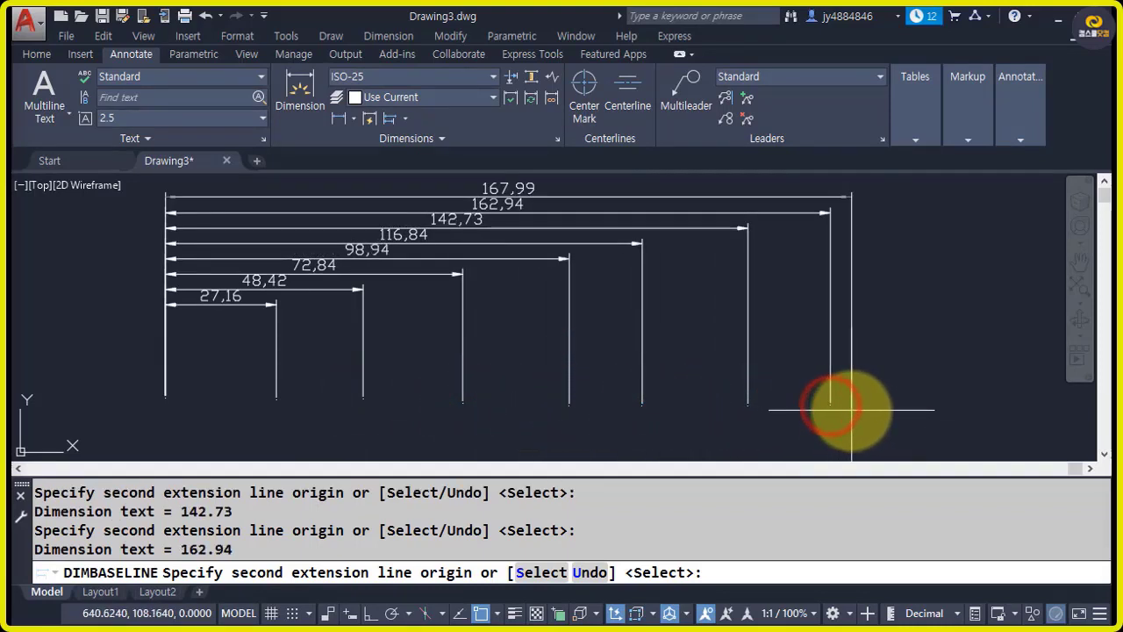
pyautogui.press('Return')
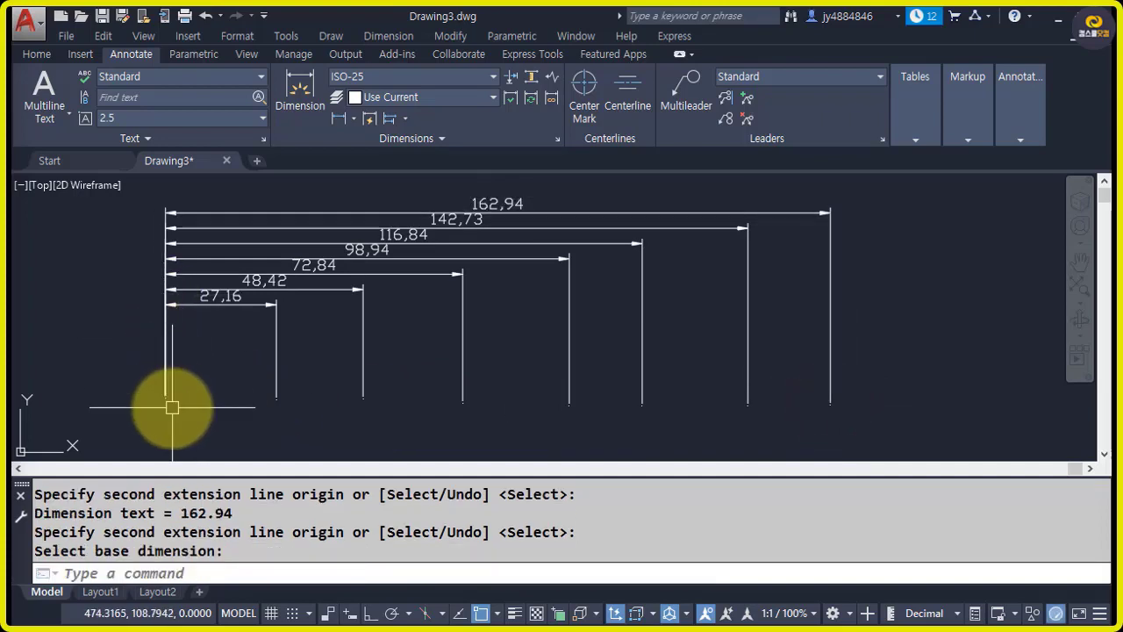
# Step: Select the four shortest baseline dimensions and several longer ones to examine their shared left origin, and clear the selection
pyautogui.click(220, 305)
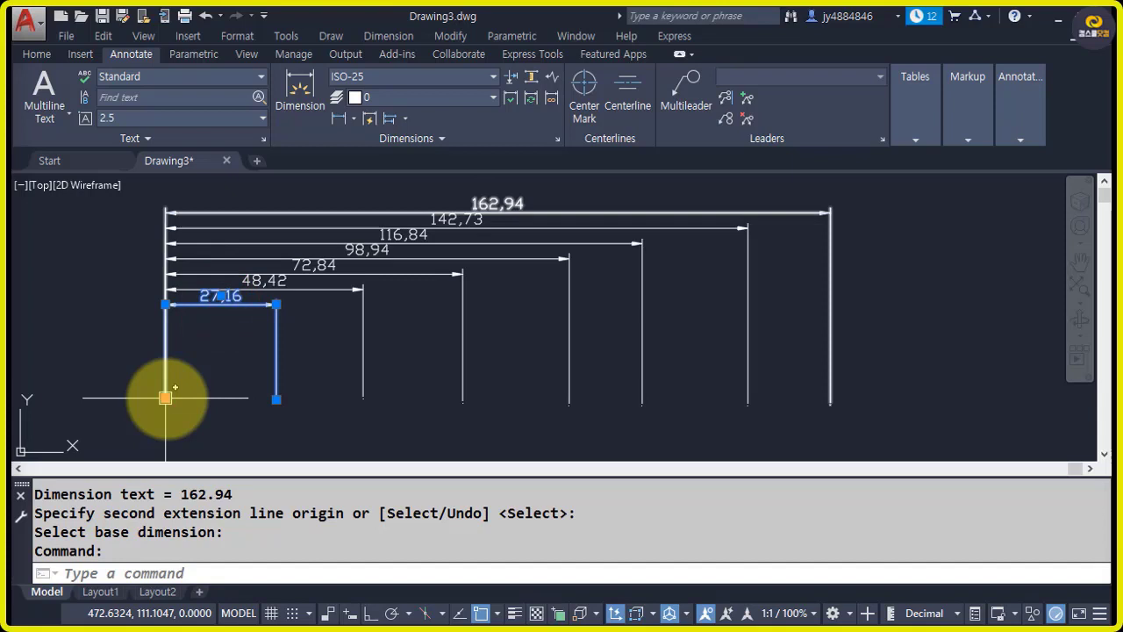
pyautogui.click(362, 379)
pyautogui.click(464, 379)
pyautogui.click(567, 384)
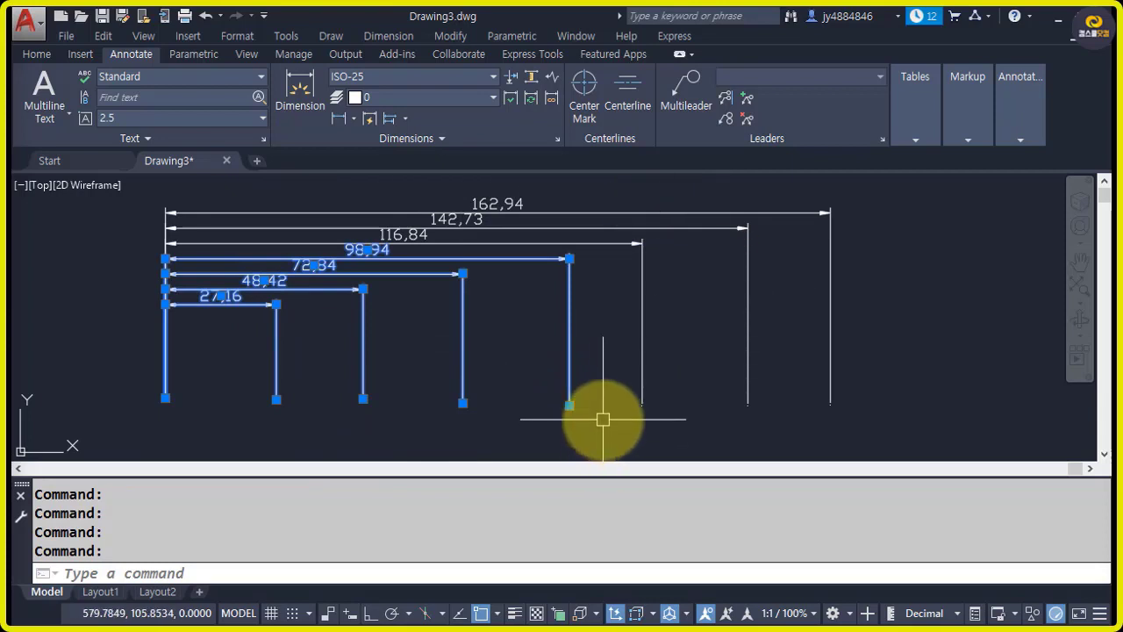
pyautogui.press('Escape')
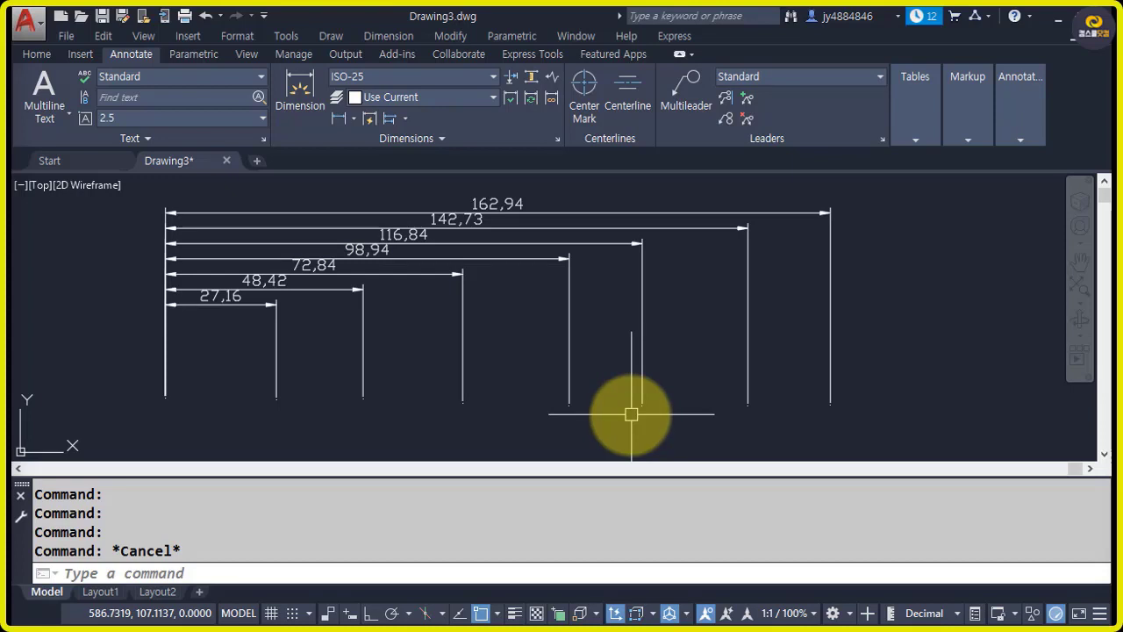
pyautogui.click(569, 301)
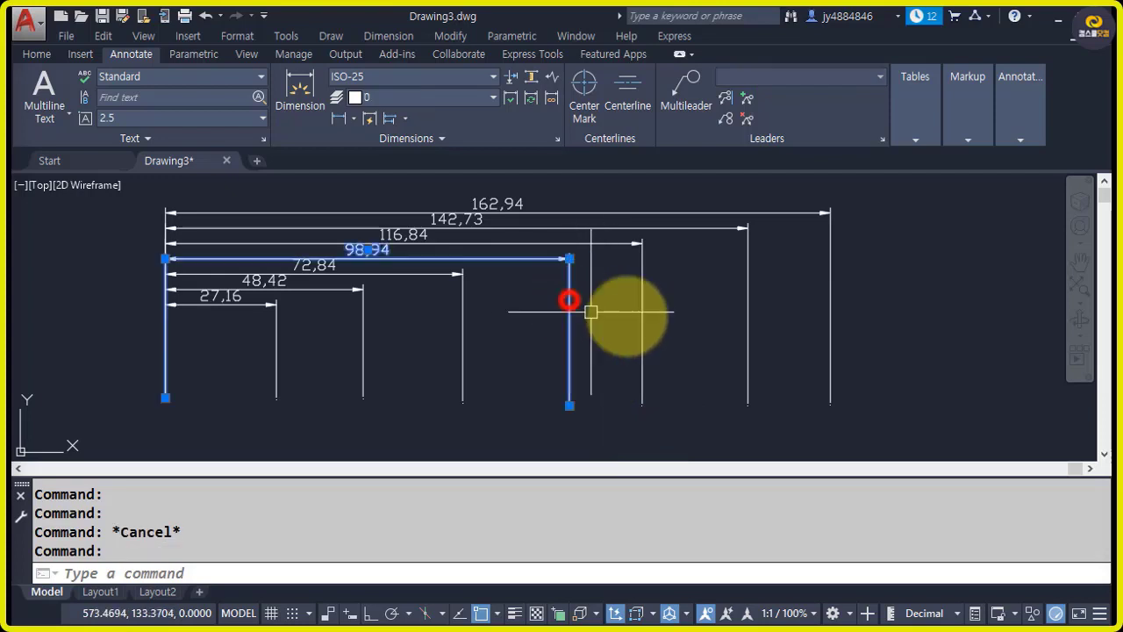
pyautogui.click(746, 282)
pyautogui.click(833, 292)
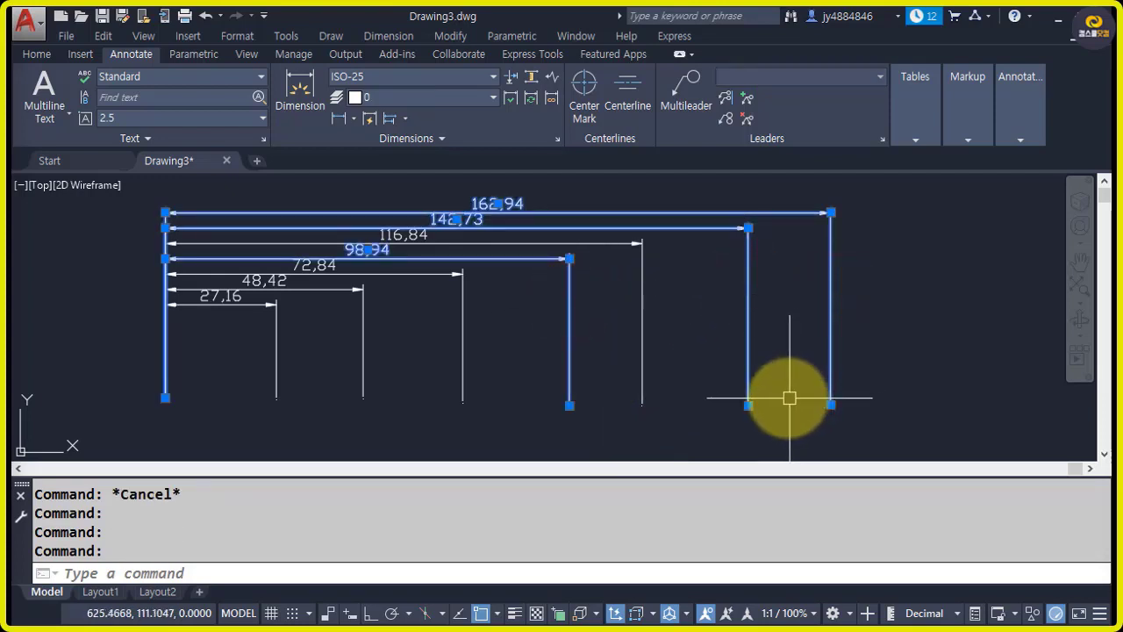
pyautogui.press('Escape')
# Step: Select the fourth and fifth baseline dimensions to examine the spacing between their dimension lines, and clear the selection
pyautogui.scroll(3, 375, 220)
pyautogui.scroll(2, 375, 220)
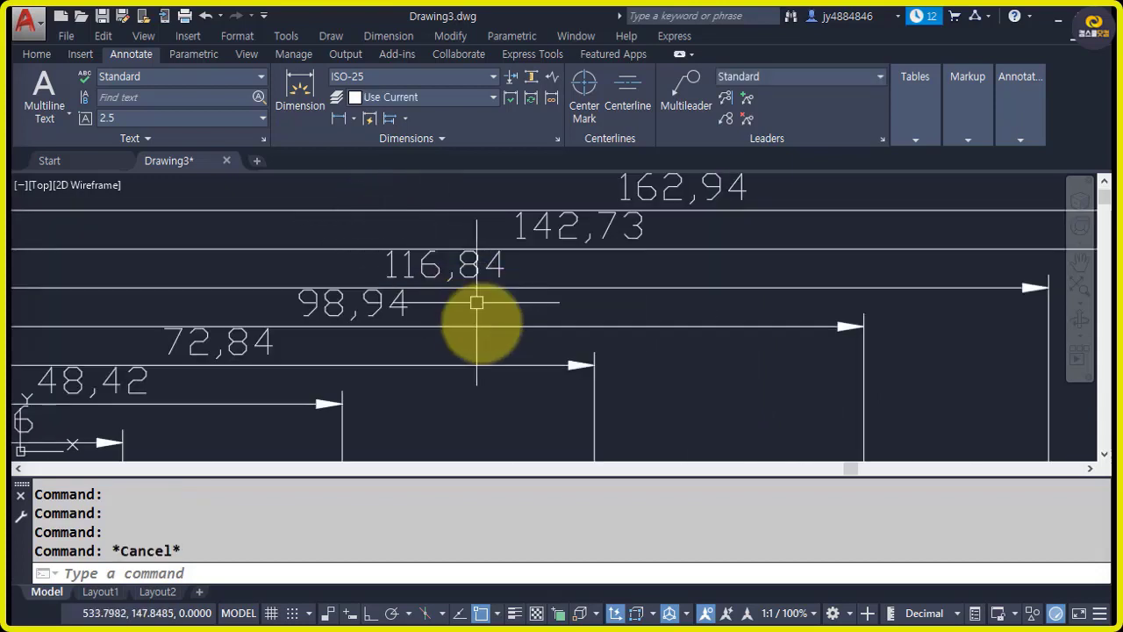
pyautogui.click(474, 328)
pyautogui.click(537, 288)
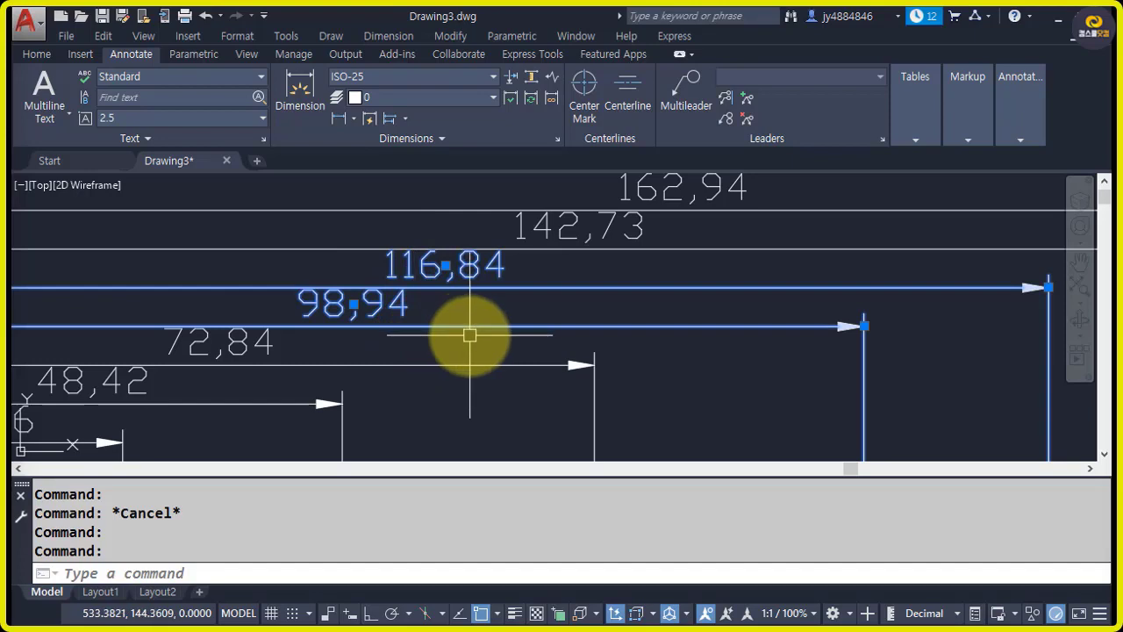
pyautogui.press('Escape')
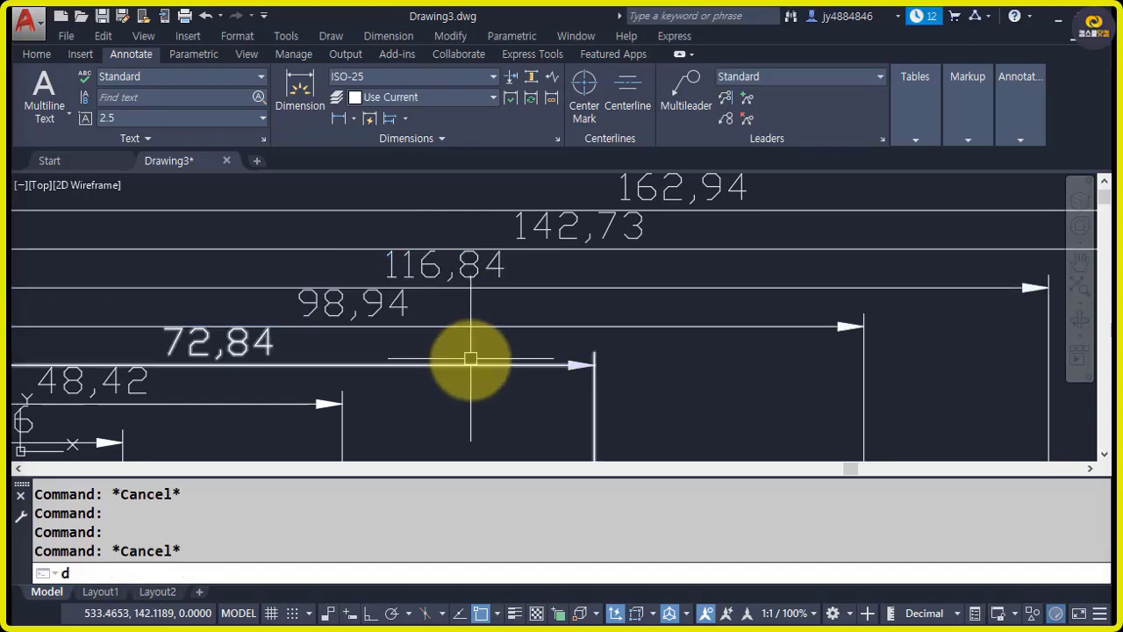
# Step: View the Fit settings of the ISO-25 dimension style in the Dimension Style Manager, and close it without changes
pyautogui.write('d')
pyautogui.press('Return')
pyautogui.click(738, 296)
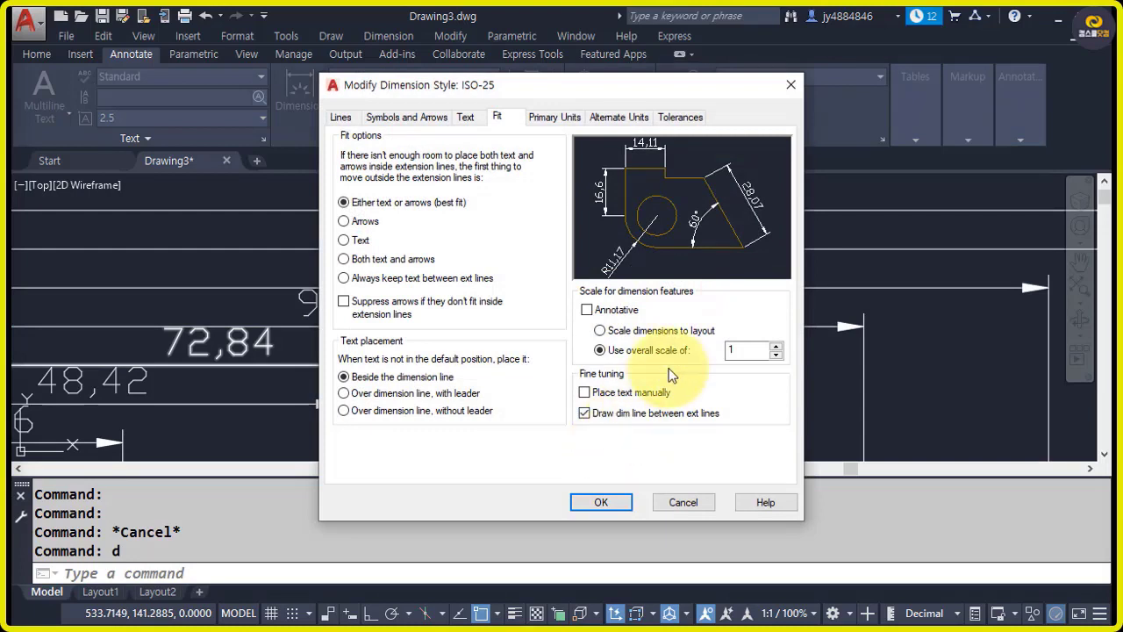
pyautogui.click(792, 84)
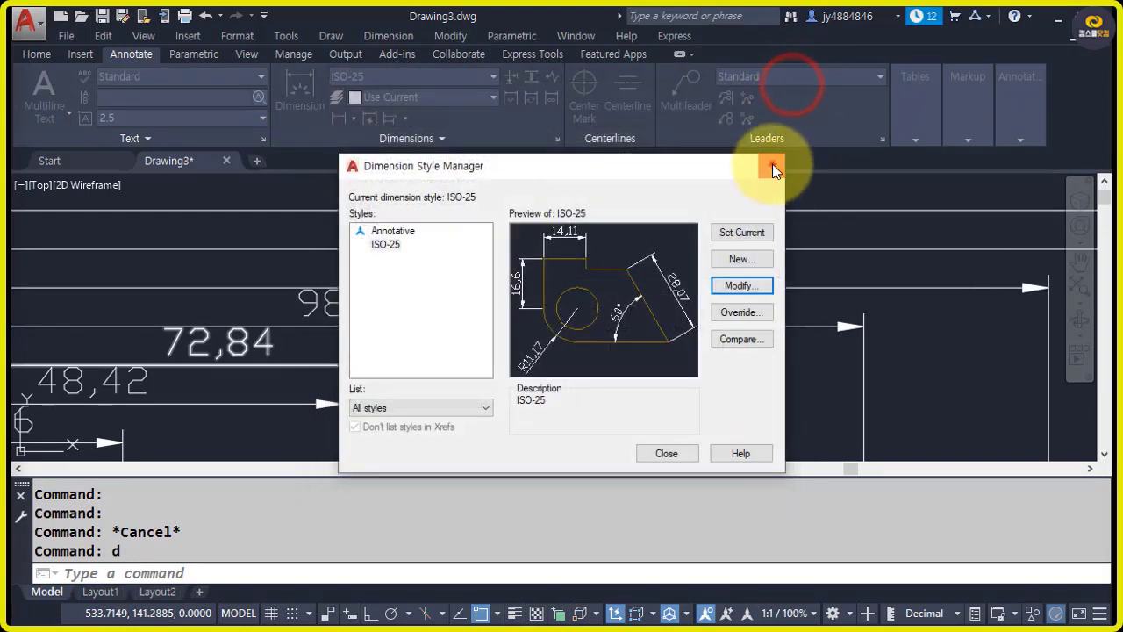
pyautogui.click(772, 166)
# Step: Erase all seven dimensions of the baseline stack
pyautogui.scroll(-3, 447, 359)
pyautogui.moveTo(462, 370)
pyautogui.mouseDown(button='middle')
pyautogui.moveTo(442, 283)
pyautogui.moveTo(432, 314)
pyautogui.mouseUp(button='middle')
pyautogui.write('e')
pyautogui.press('Return')
pyautogui.click(939, 421)
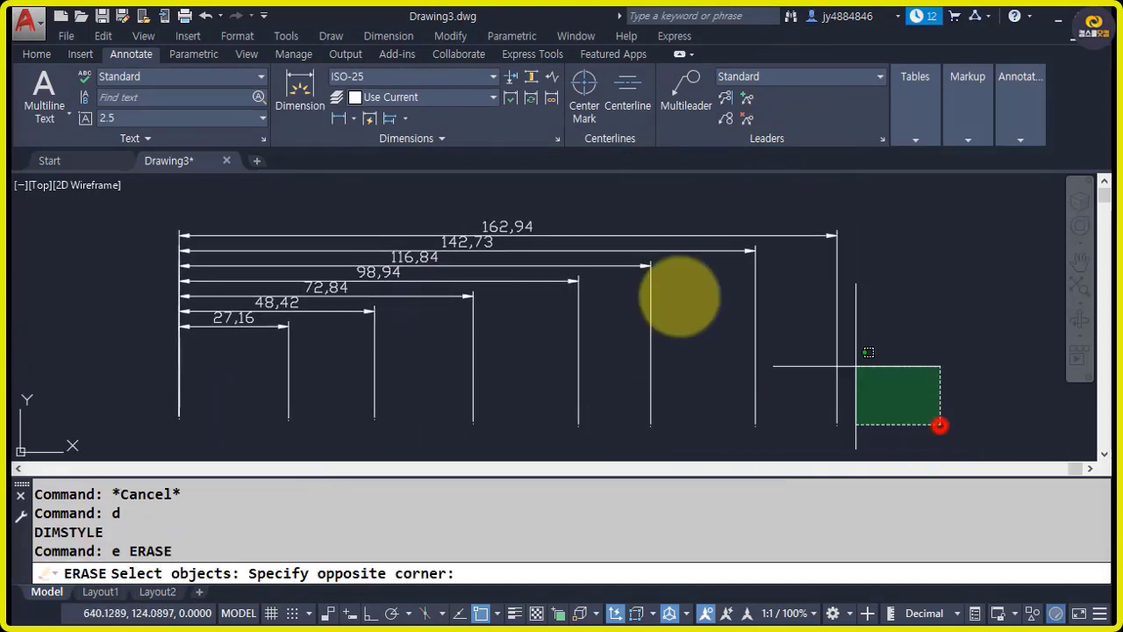
pyautogui.click(166, 221)
pyautogui.press('Return')
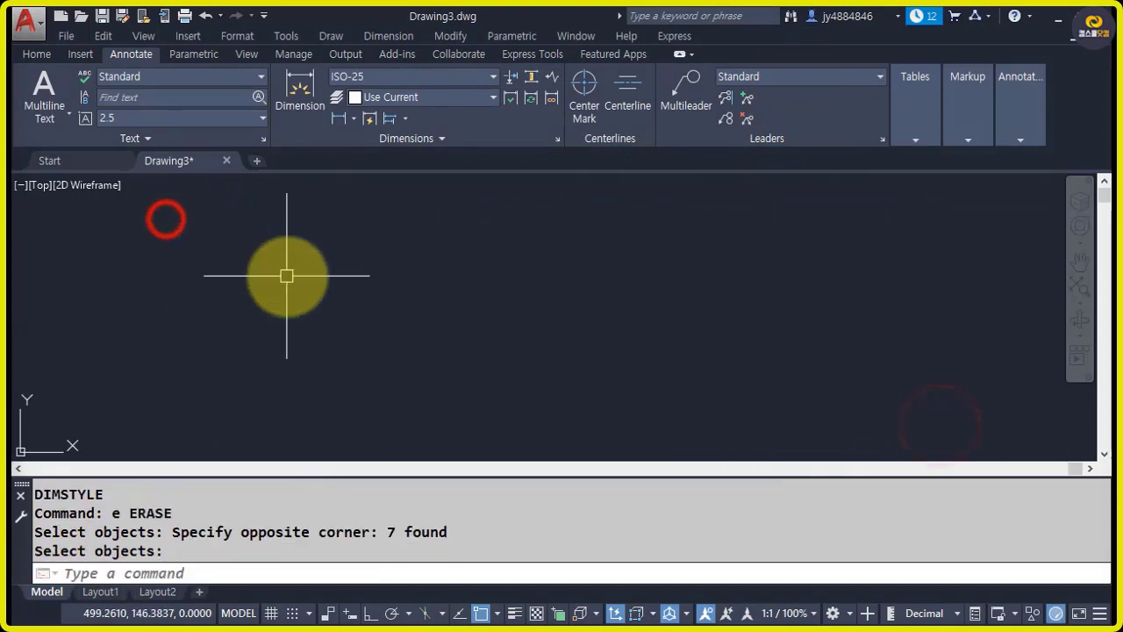
# Step: Draw a horizontal linear dimension about 27.02 wide, picking its right origin first and its left origin second
pyautogui.click(352, 120)
pyautogui.click(359, 148)
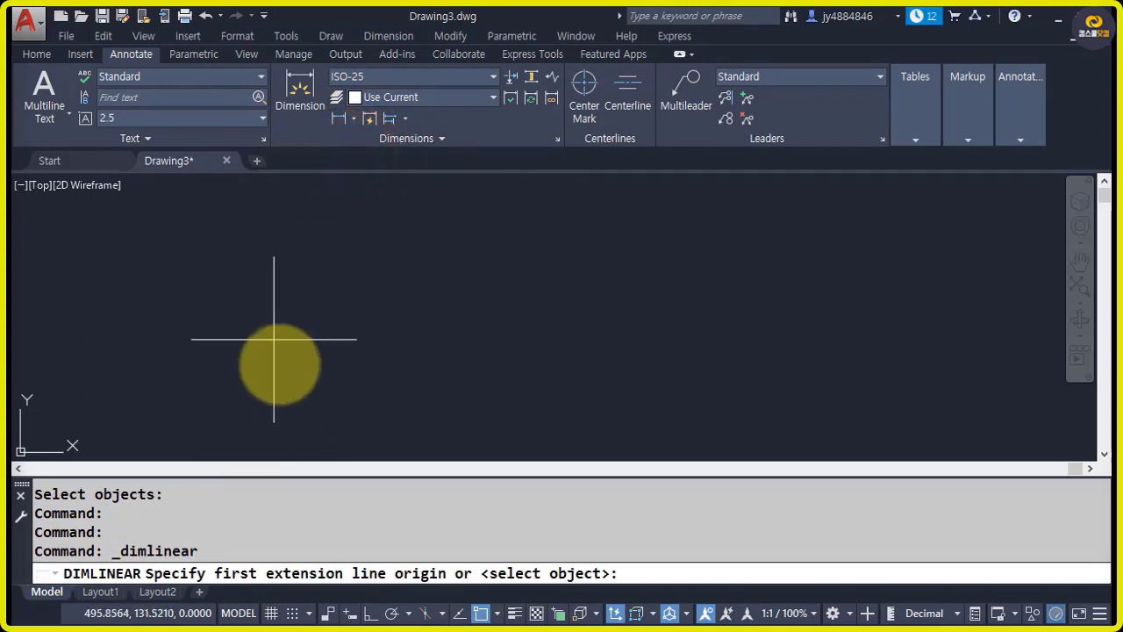
pyautogui.click(285, 393)
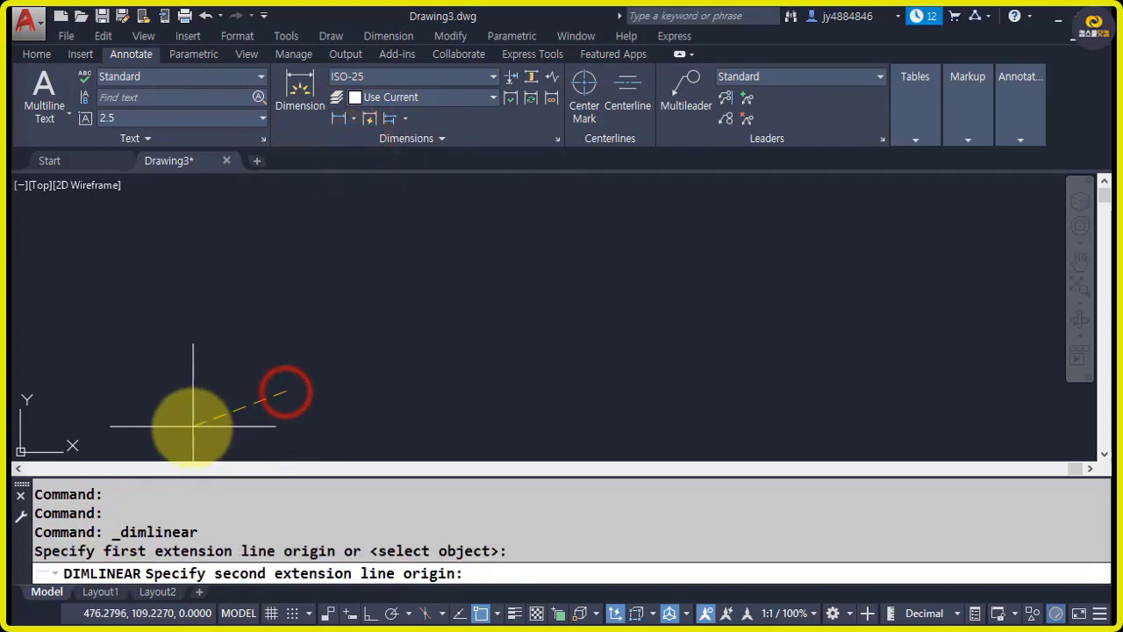
pyautogui.click(176, 393)
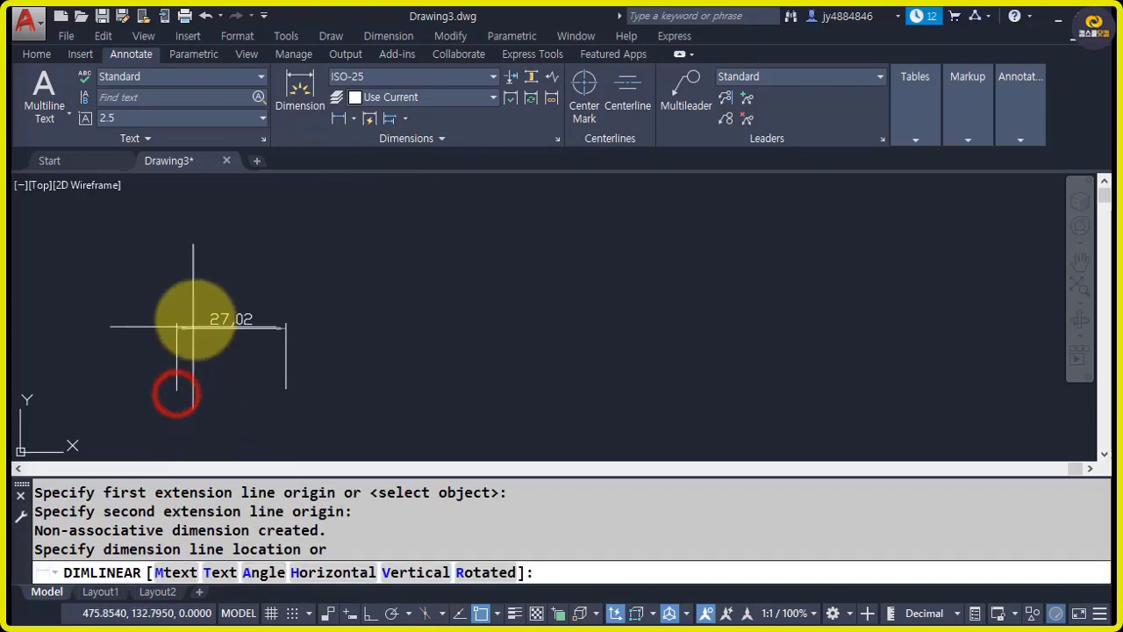
pyautogui.click(198, 299)
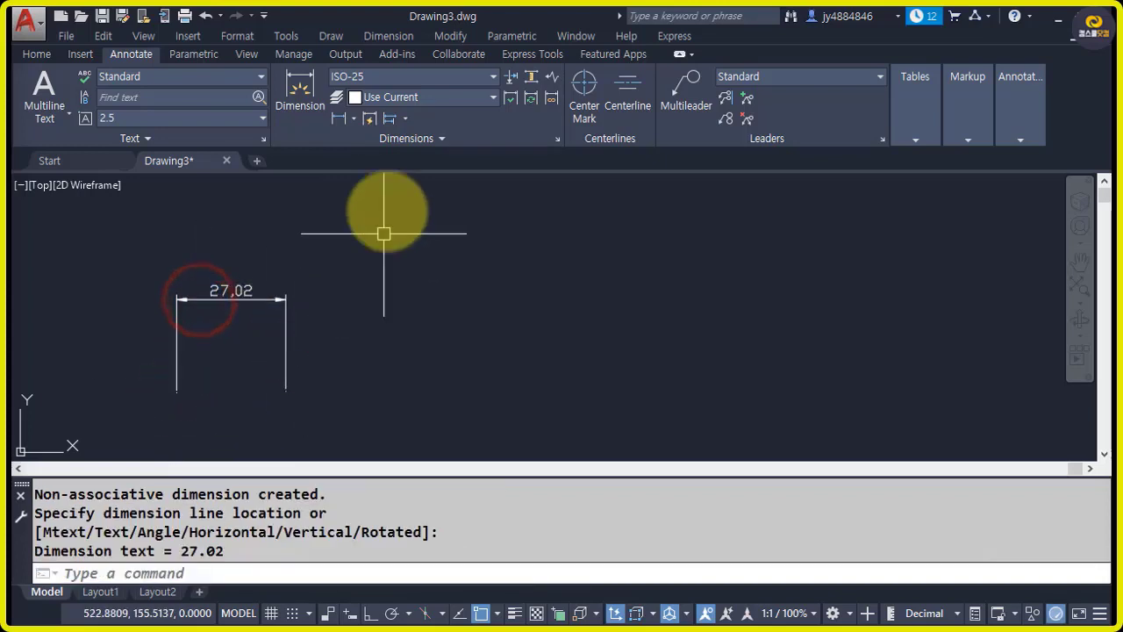
# Step: Add four Baseline dimensions of about 50.86, 76.6, 94.05 and 117.04, selecting the linear dimension's left extension line as the base
pyautogui.click(405, 118)
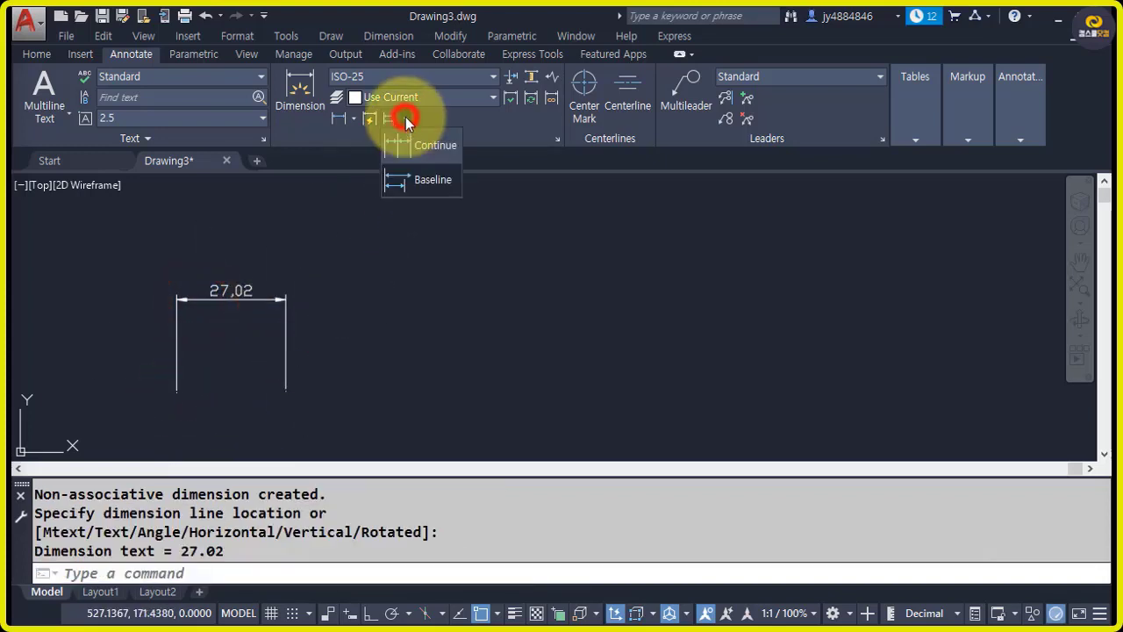
pyautogui.click(418, 179)
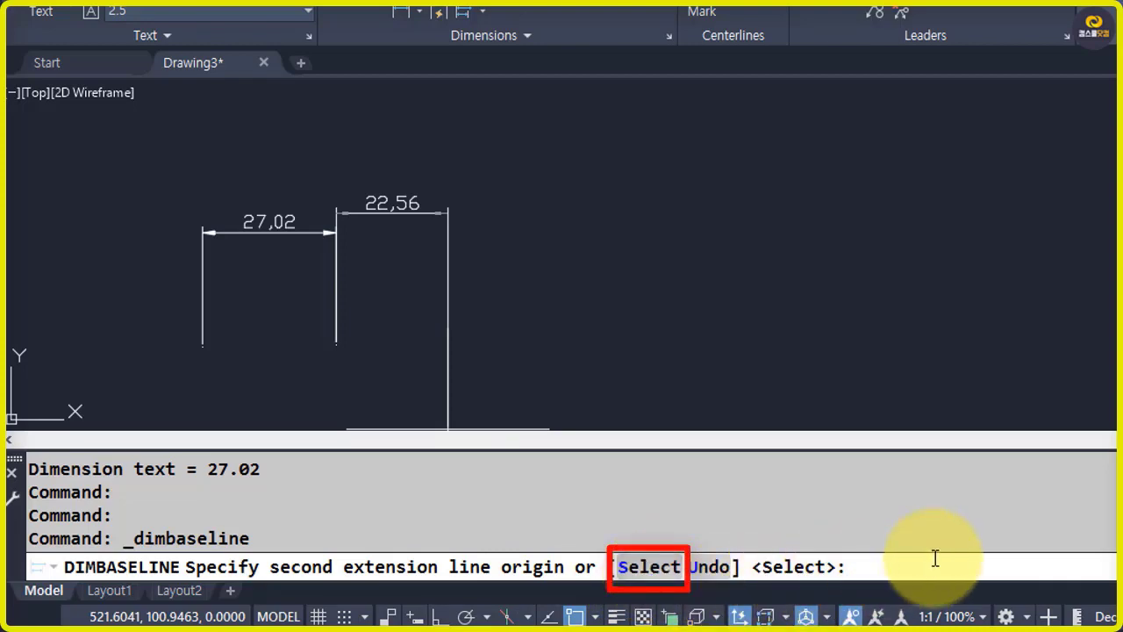
pyautogui.press('Return')
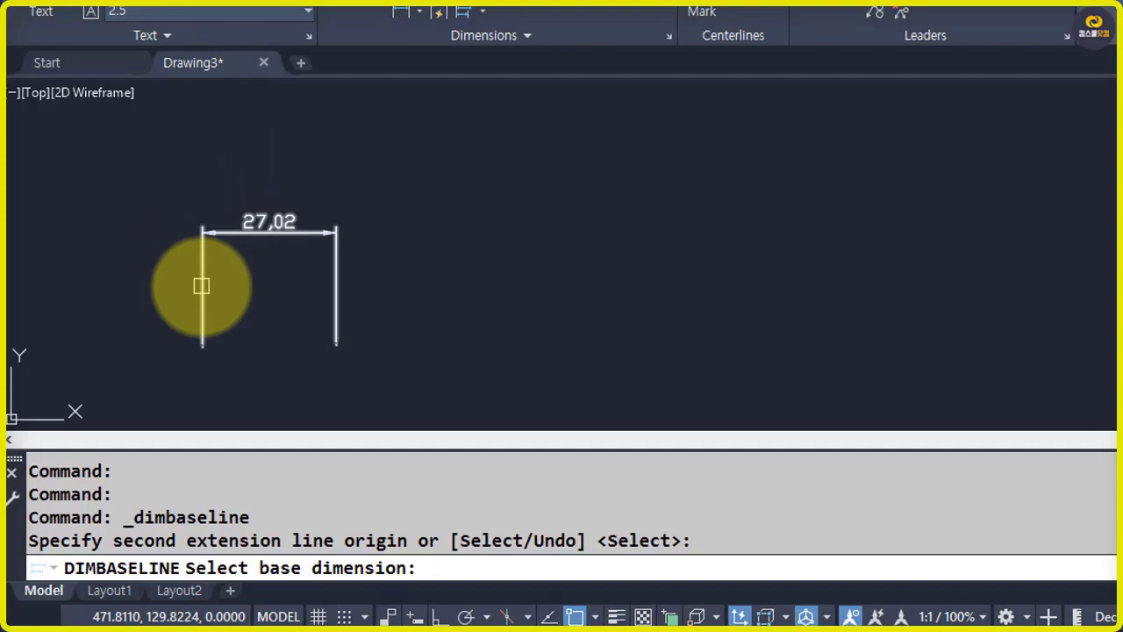
pyautogui.click(201, 285)
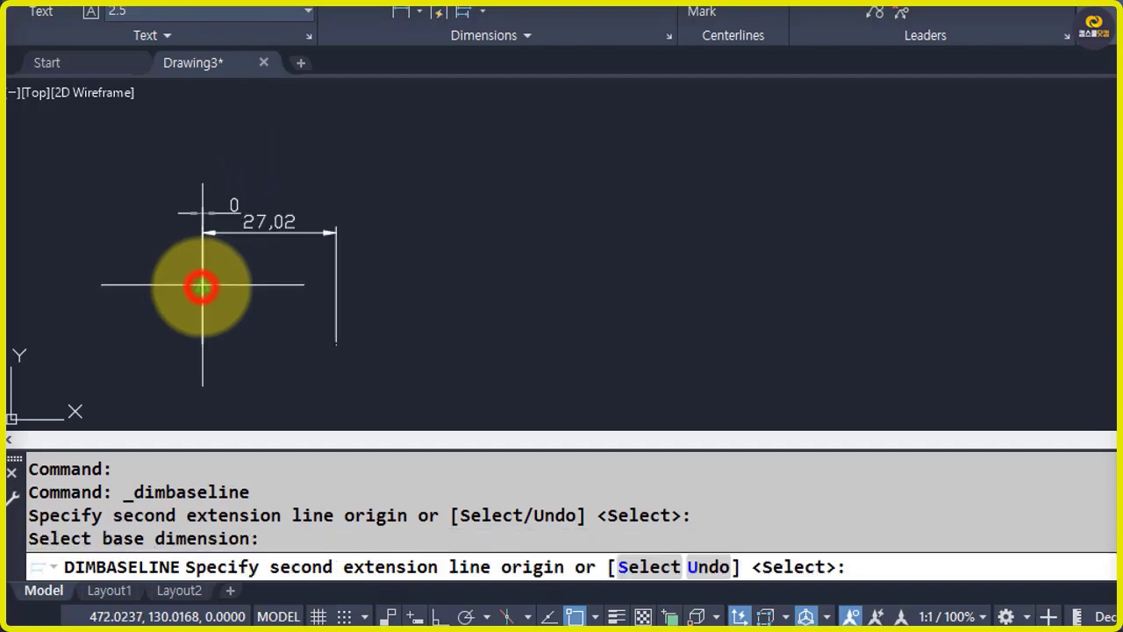
pyautogui.click(454, 346)
pyautogui.click(581, 348)
pyautogui.click(667, 350)
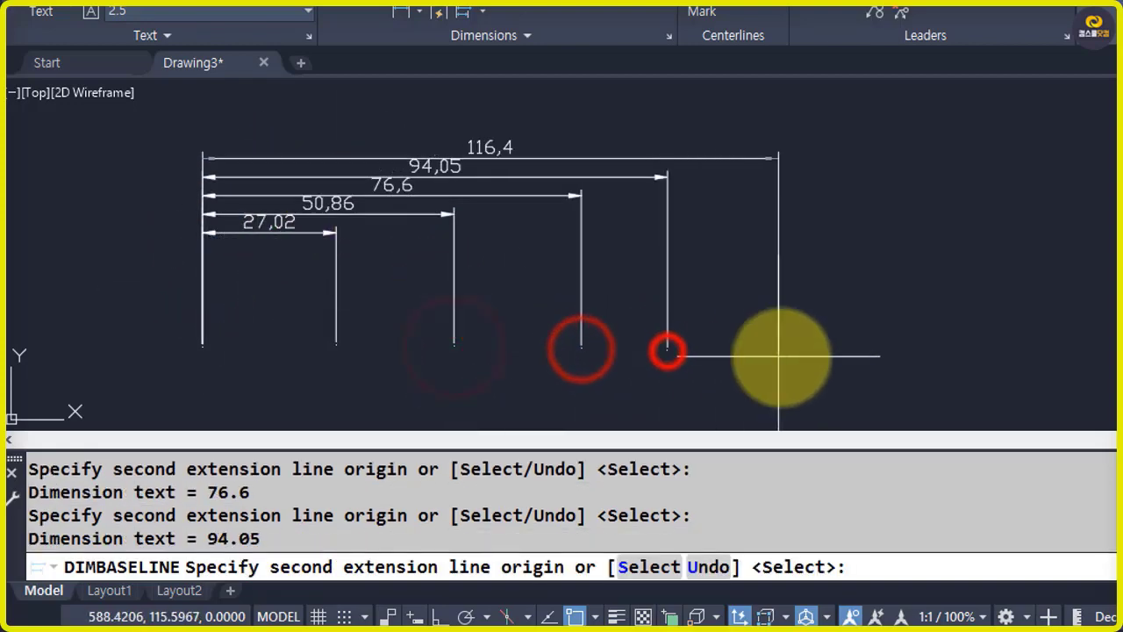
pyautogui.click(781, 354)
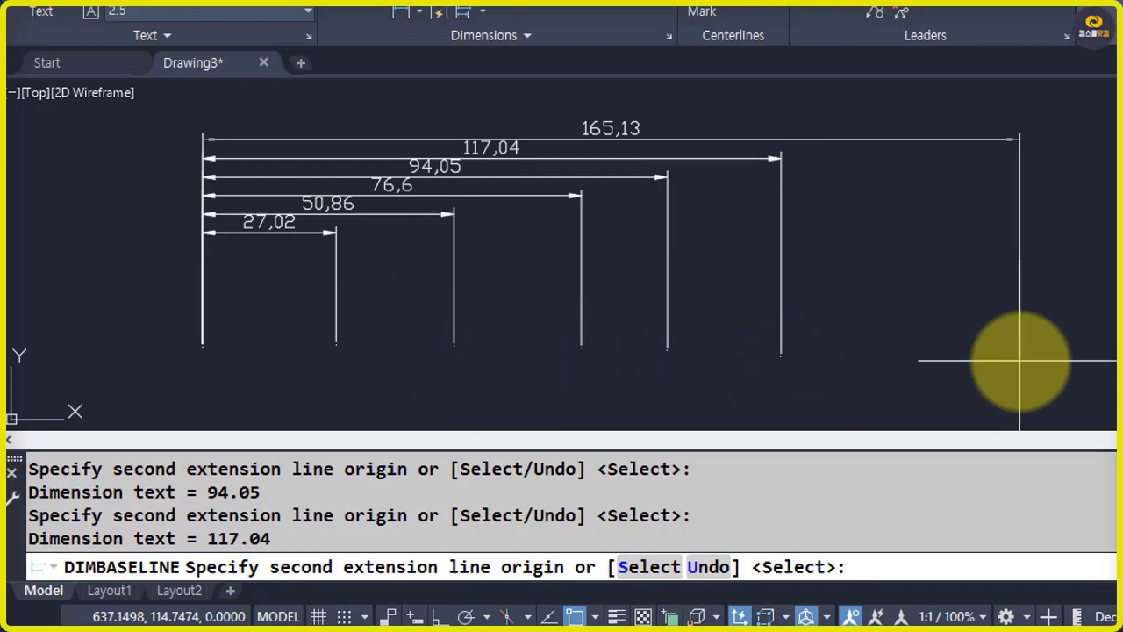
pyautogui.press('Return')
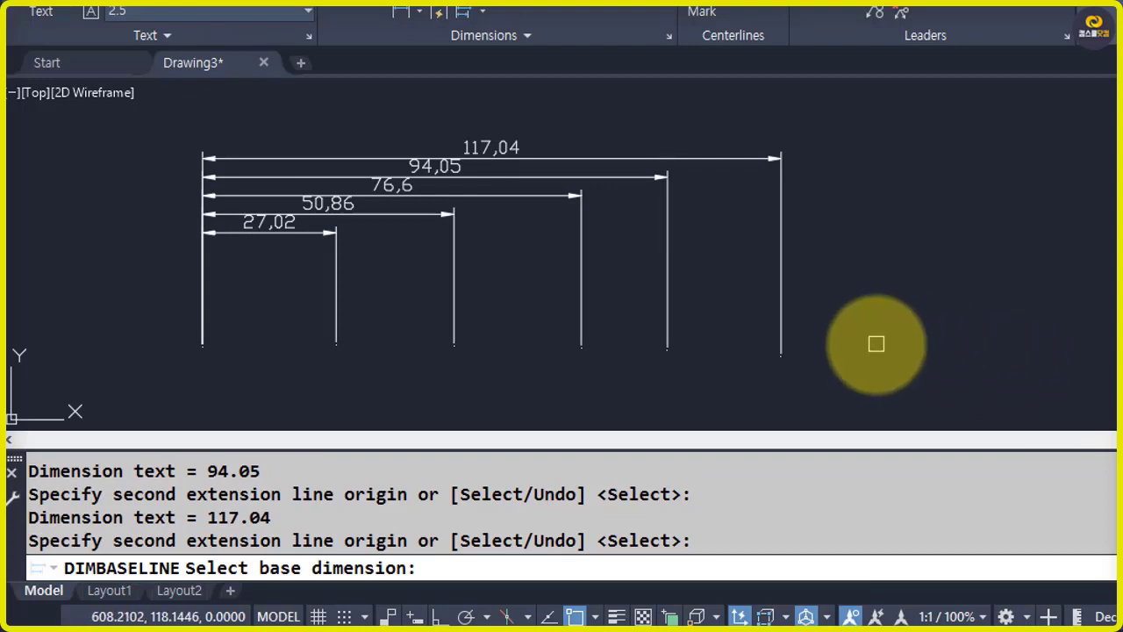
pyautogui.press('Return')
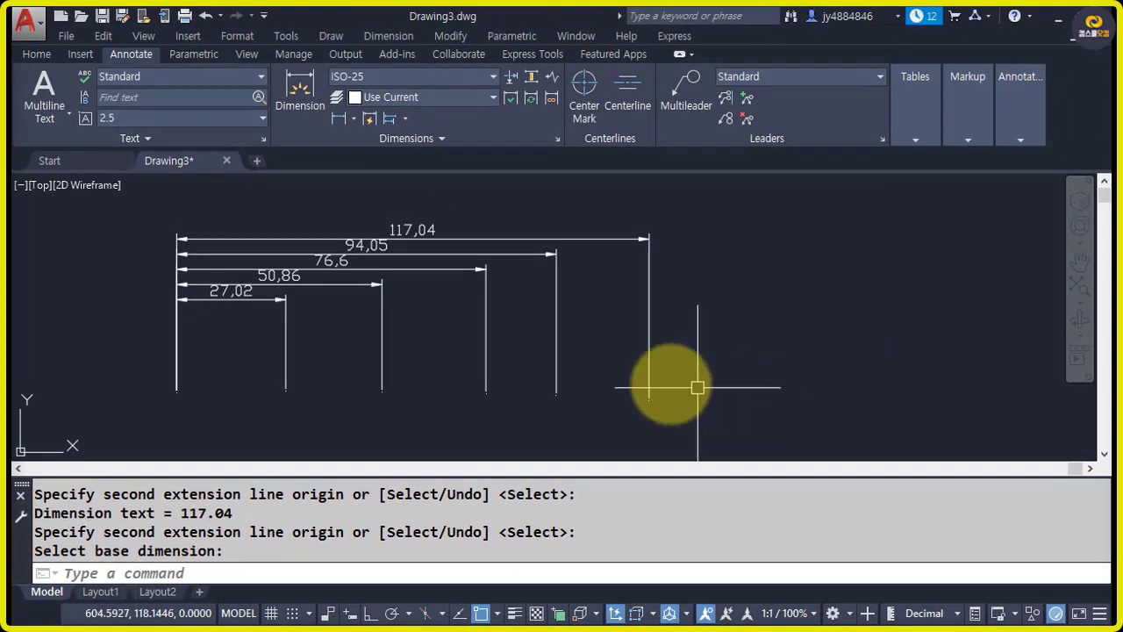
# Step: Erase the five stacked baseline dimensions
pyautogui.scroll(-2, 658, 391)
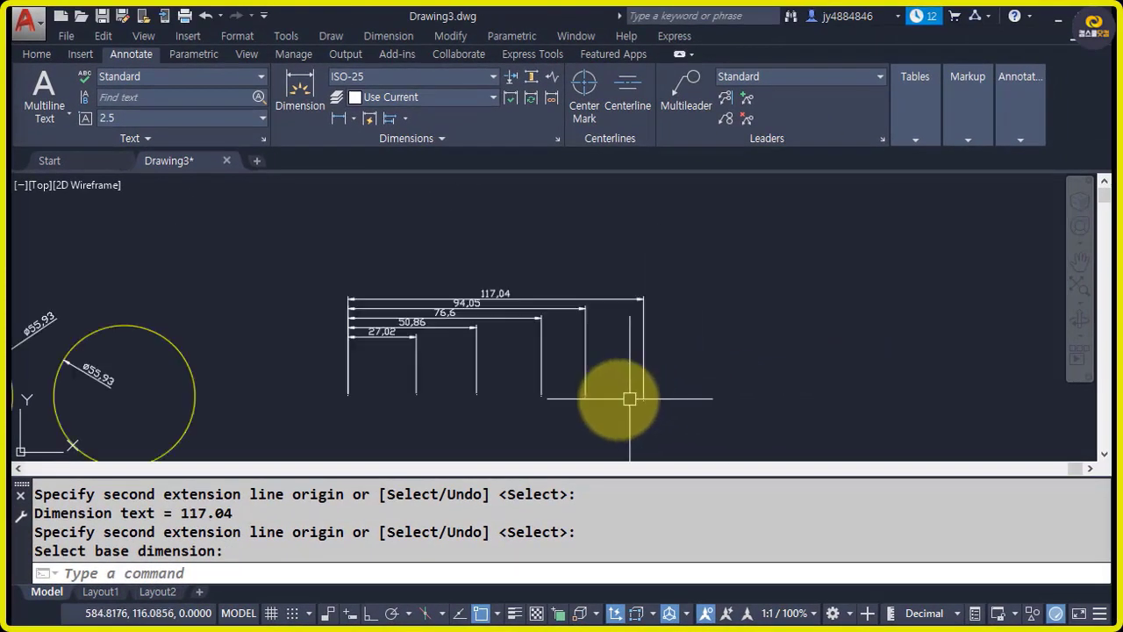
pyautogui.write('e')
pyautogui.press('Return')
pyautogui.click(689, 409)
pyautogui.click(305, 275)
pyautogui.press('Return')
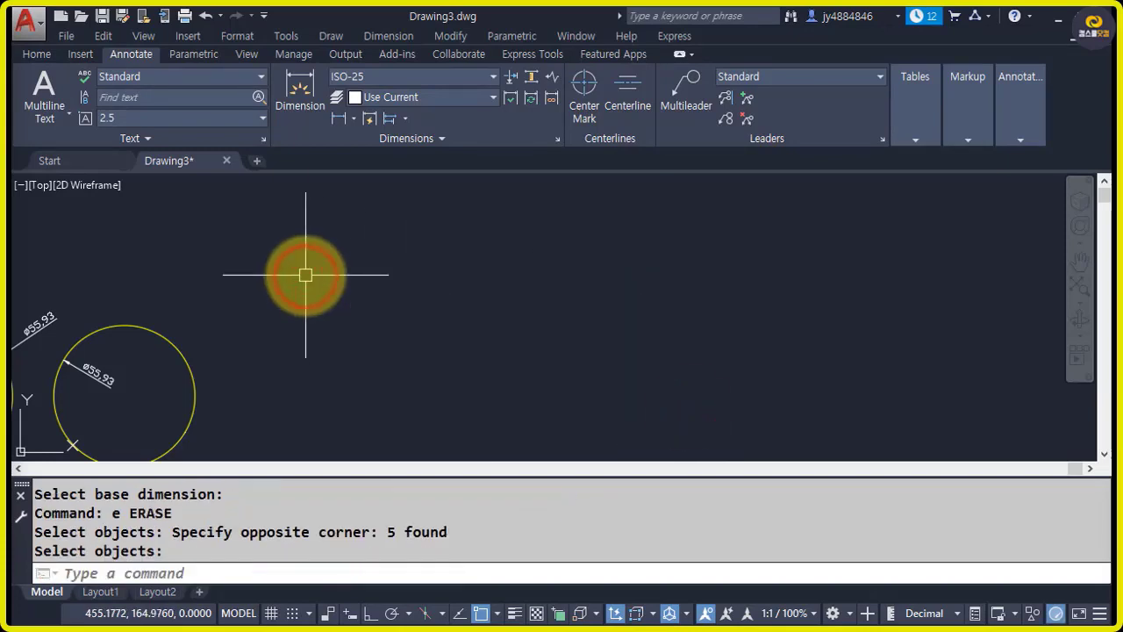
# Step: Zoom to the drawing extents and erase all remaining circles and their radius and diameter dimensions
pyautogui.press('Escape')
pyautogui.write('z')
pyautogui.press('Return')
pyautogui.write('e')
pyautogui.press('Return')
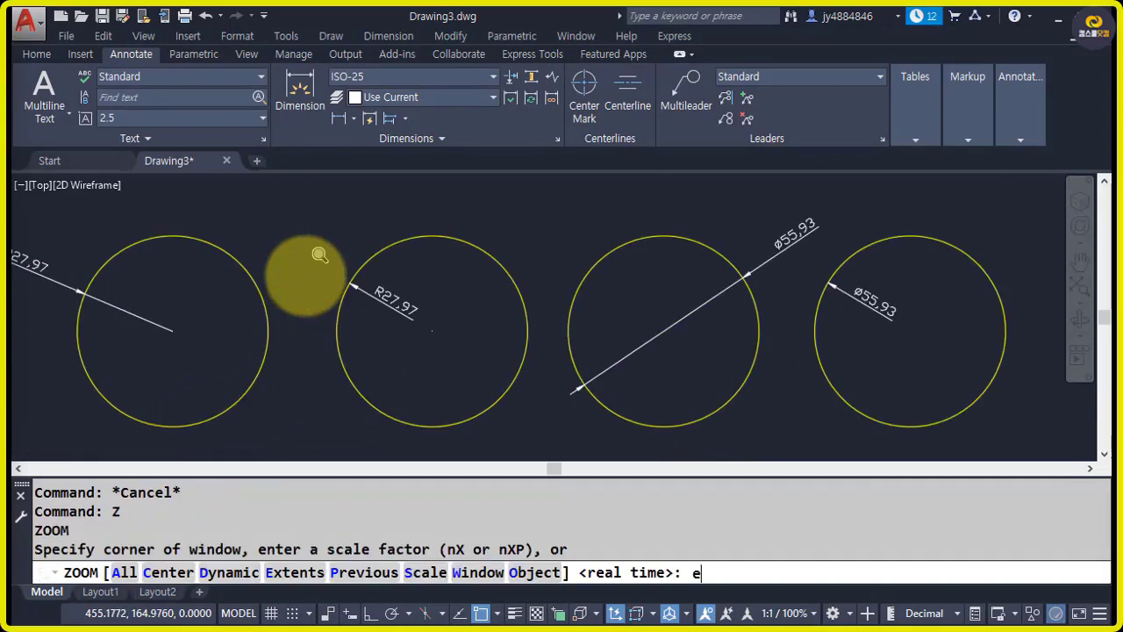
pyautogui.write('e')
pyautogui.press('Return')
pyautogui.write('all')
pyautogui.press('Return')
pyautogui.press('Return')
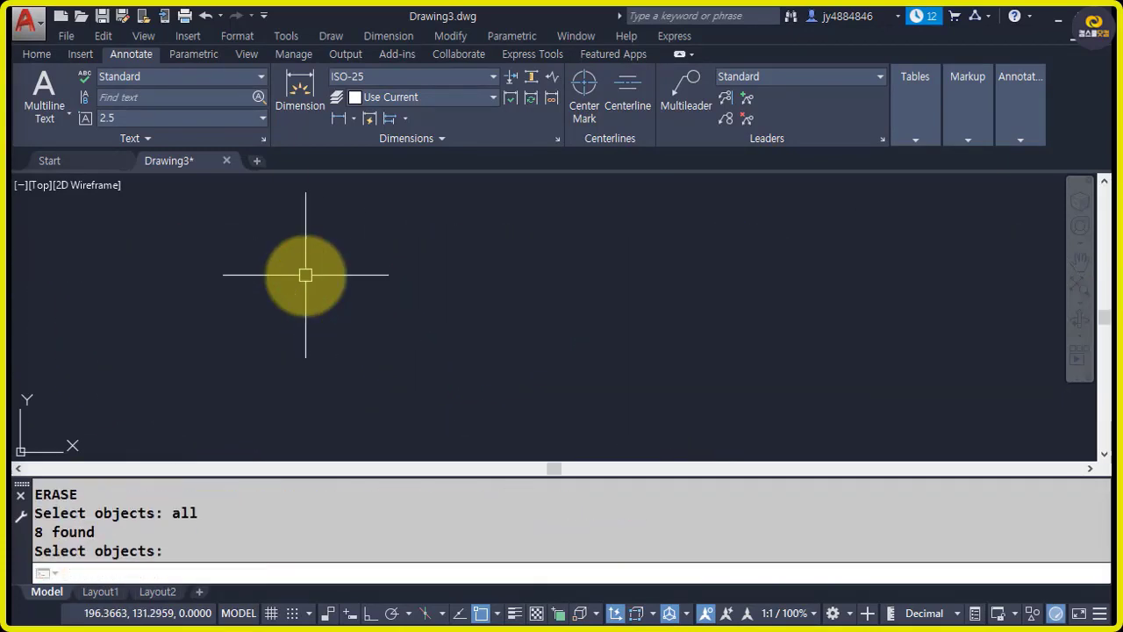
# Step: Draw five separate rectangles of different sizes in a row, with gaps between them
pyautogui.write('rec')
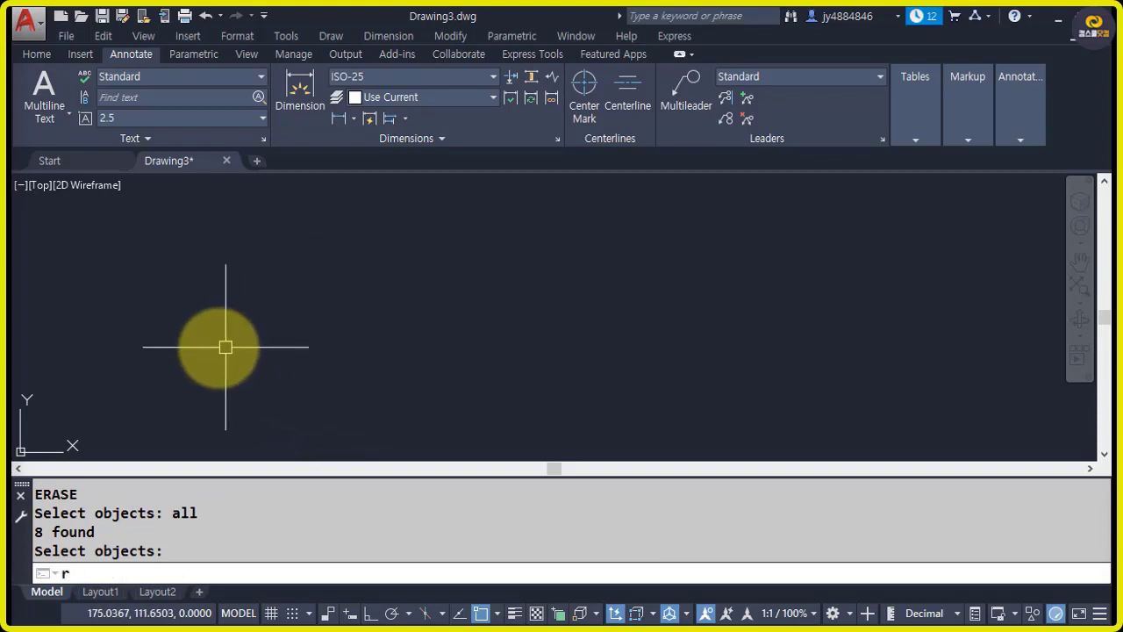
pyautogui.press('Return')
pyautogui.click(136, 306)
pyautogui.click(222, 377)
pyautogui.scroll(2, 243, 350)
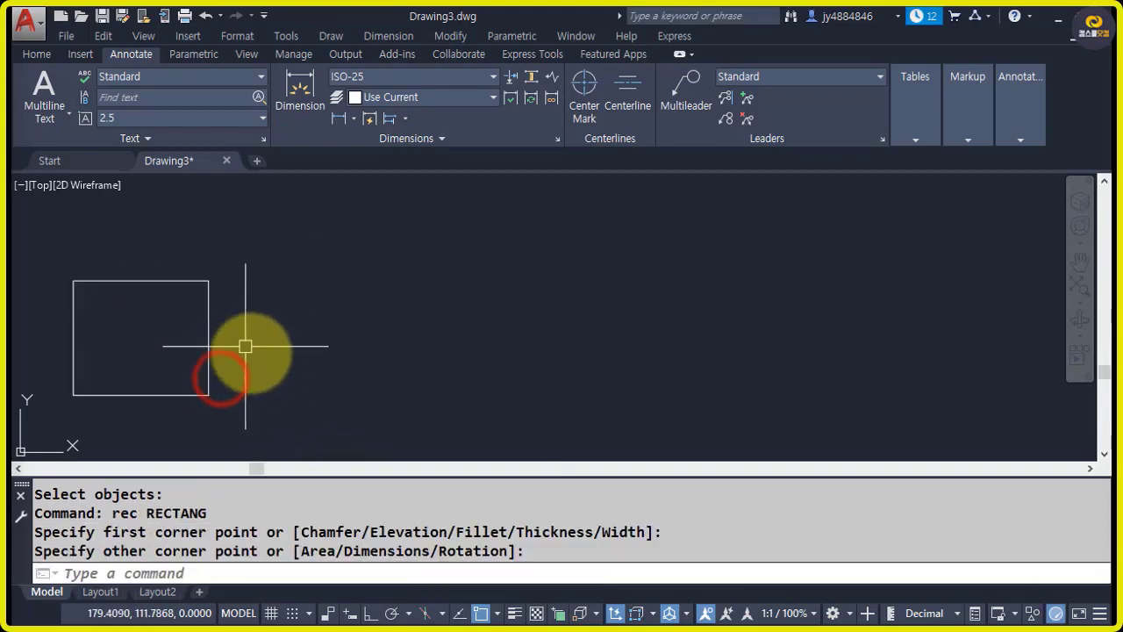
pyautogui.moveTo(302, 382)
pyautogui.mouseDown(button='middle')
pyautogui.moveTo(324, 393)
pyautogui.moveTo(313, 384)
pyautogui.mouseUp(button='middle')
pyautogui.press('Return')
pyautogui.click(337, 300)
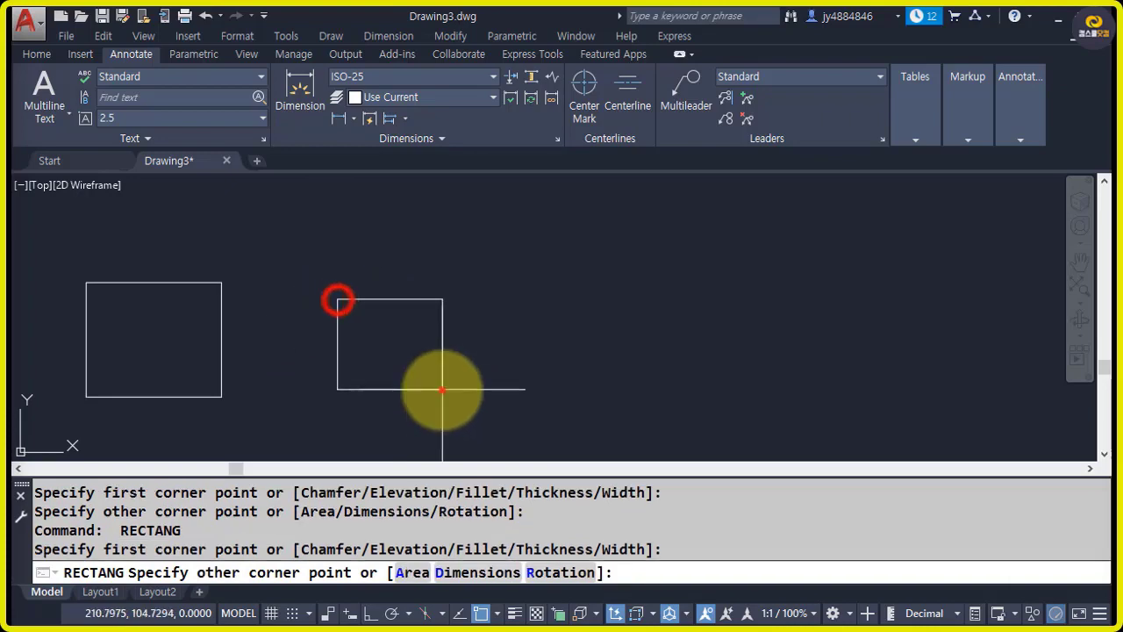
pyautogui.click(442, 389)
pyautogui.press('Return')
pyautogui.click(516, 253)
pyautogui.click(582, 372)
pyautogui.press('Return')
pyautogui.click(683, 293)
pyautogui.click(778, 399)
pyautogui.press('Return')
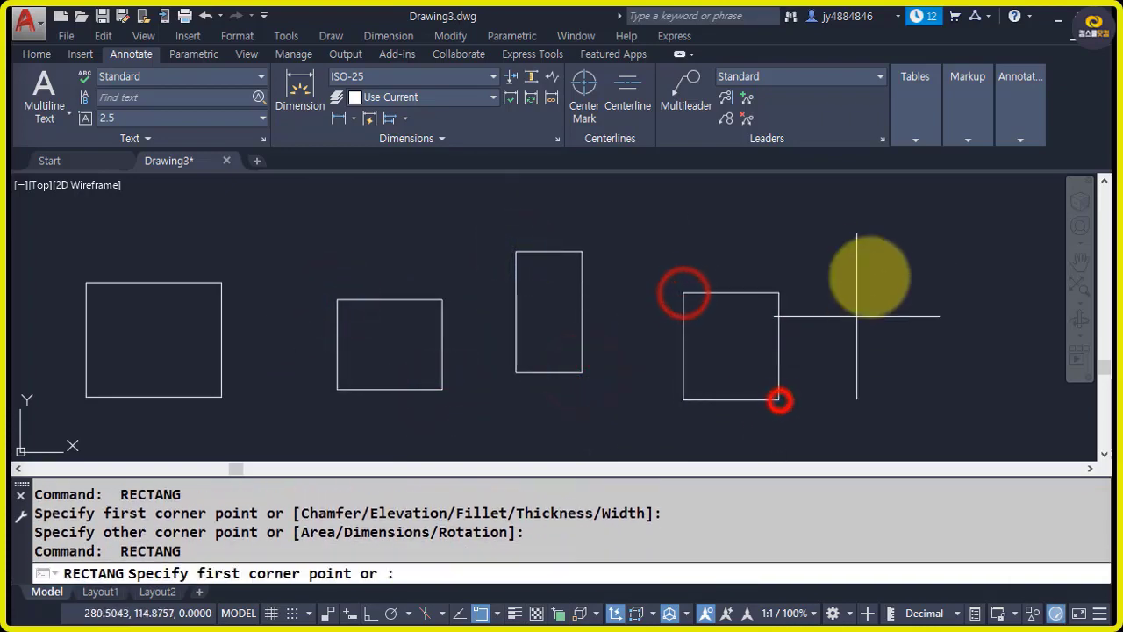
pyautogui.click(871, 263)
pyautogui.click(932, 353)
pyautogui.moveTo(587, 340); pyautogui.dragTo(581, 372, button='middle')
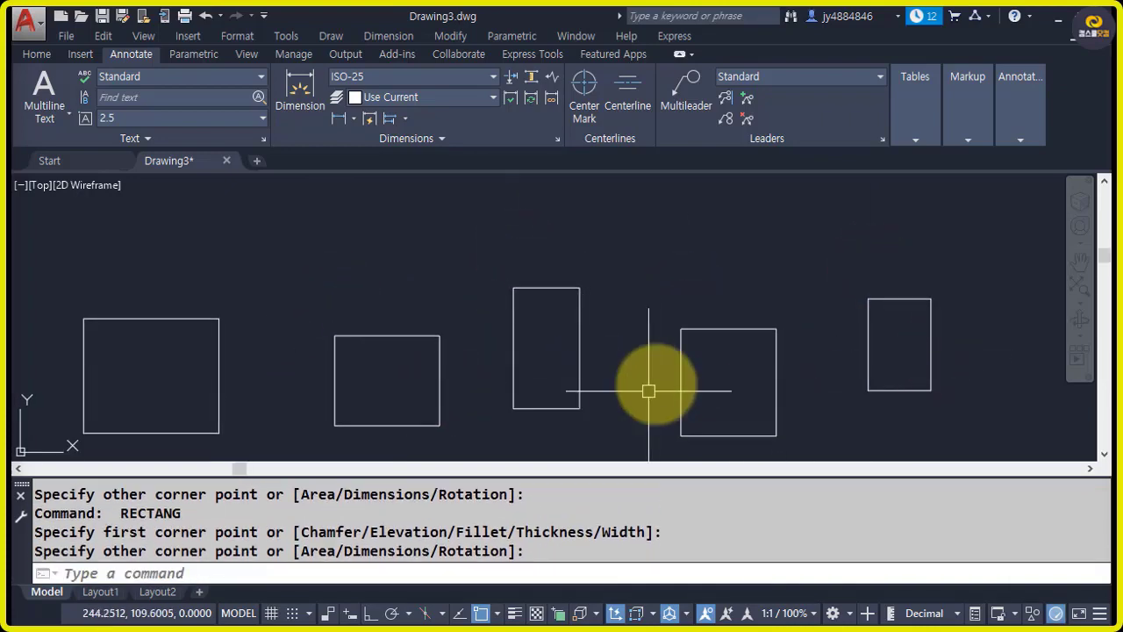
# Step: Try to recolor the five selected rectangles yellow with the COLOR command
pyautogui.click(965, 406)
pyautogui.click(150, 318)
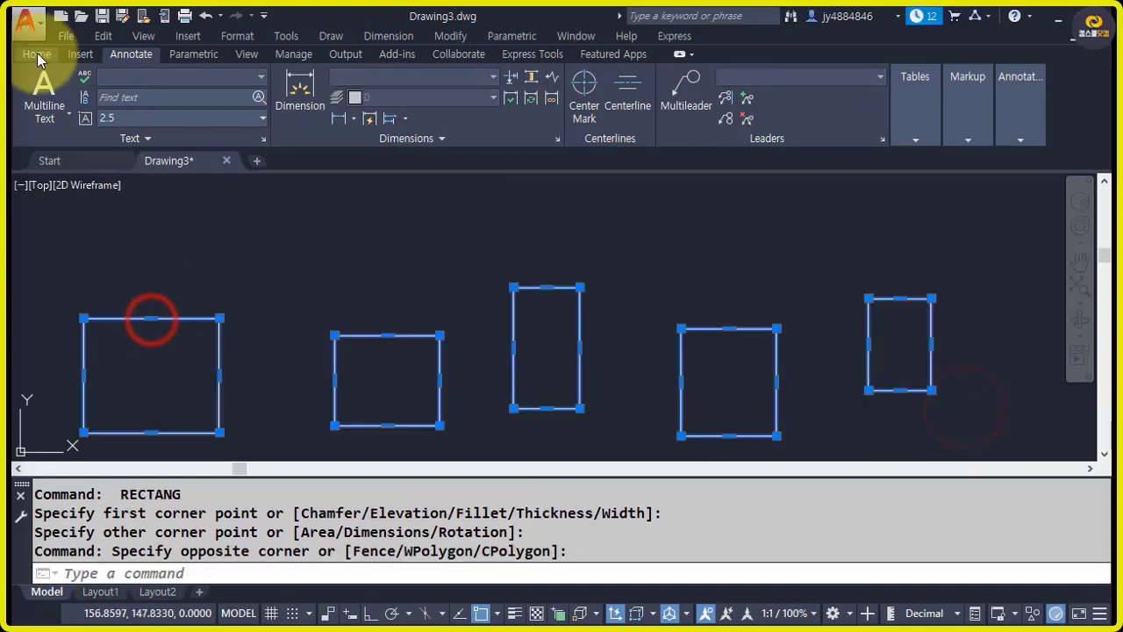
pyautogui.write('color')
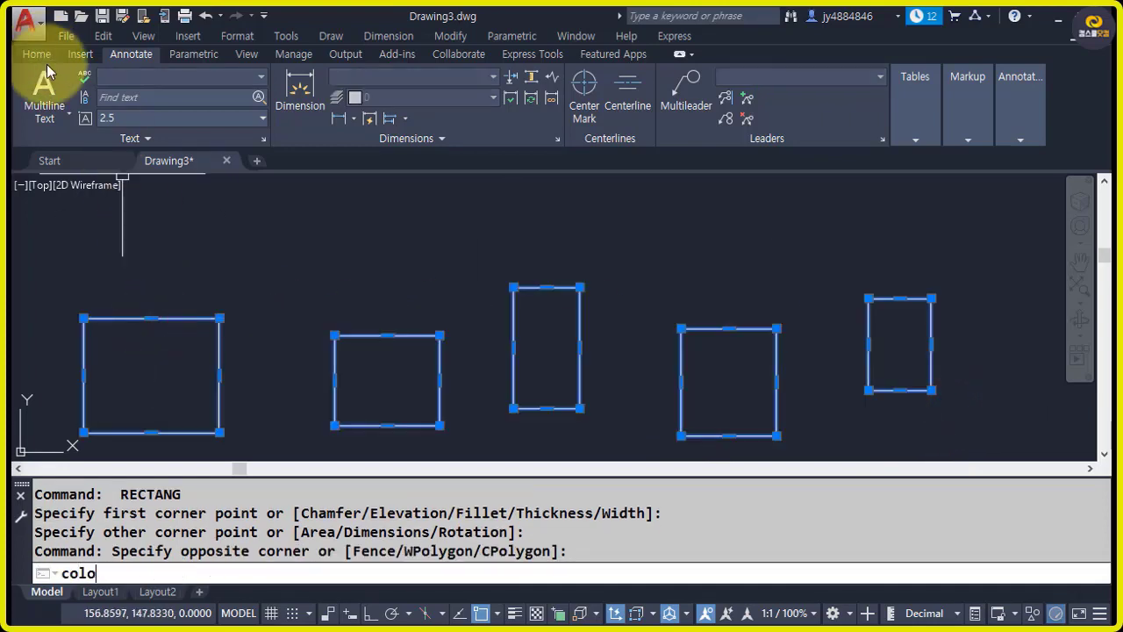
pyautogui.press('Return')
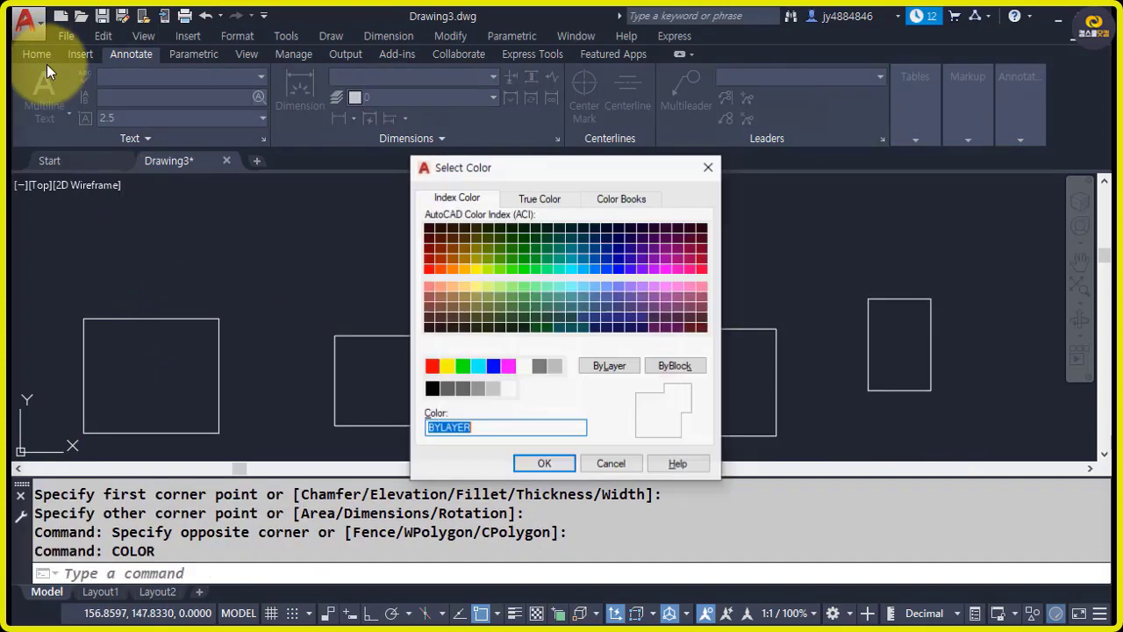
pyautogui.click(448, 365)
pyautogui.click(544, 463)
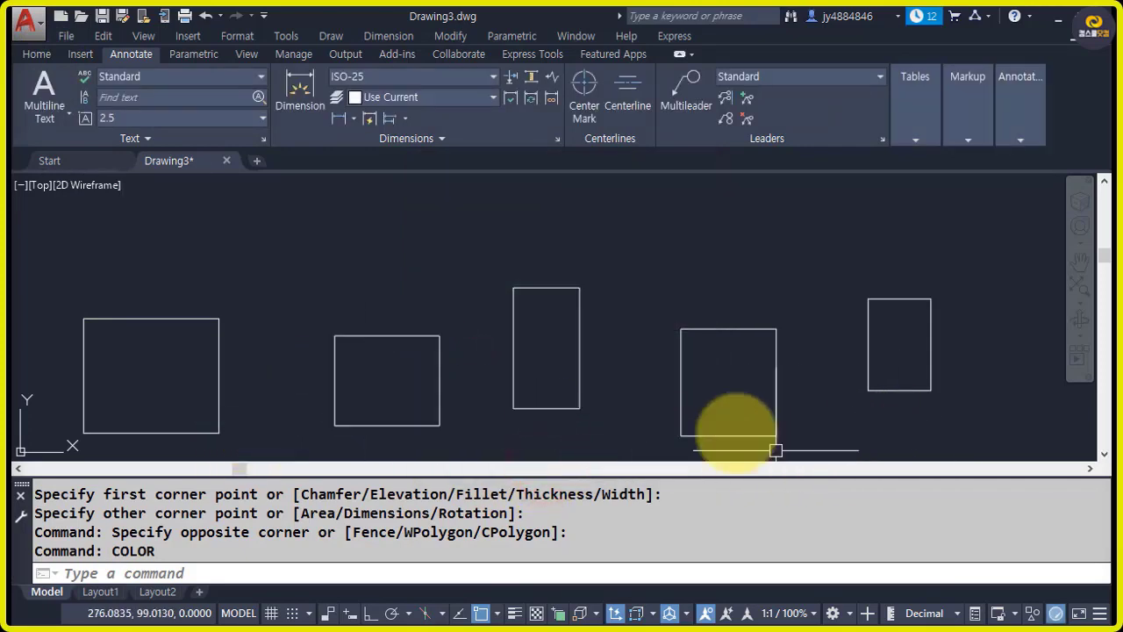
# Step: Set the color property of all five rectangles to index color yellow, and clear the selection
pyautogui.click(38, 54)
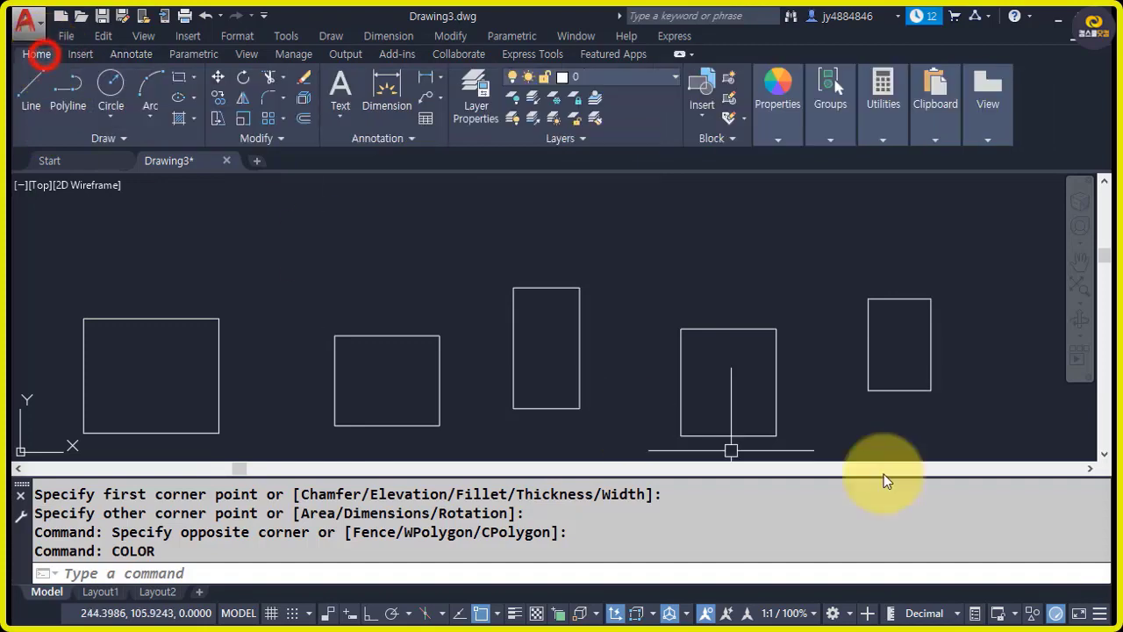
pyautogui.click(1006, 426)
pyautogui.click(112, 298)
pyautogui.click(777, 140)
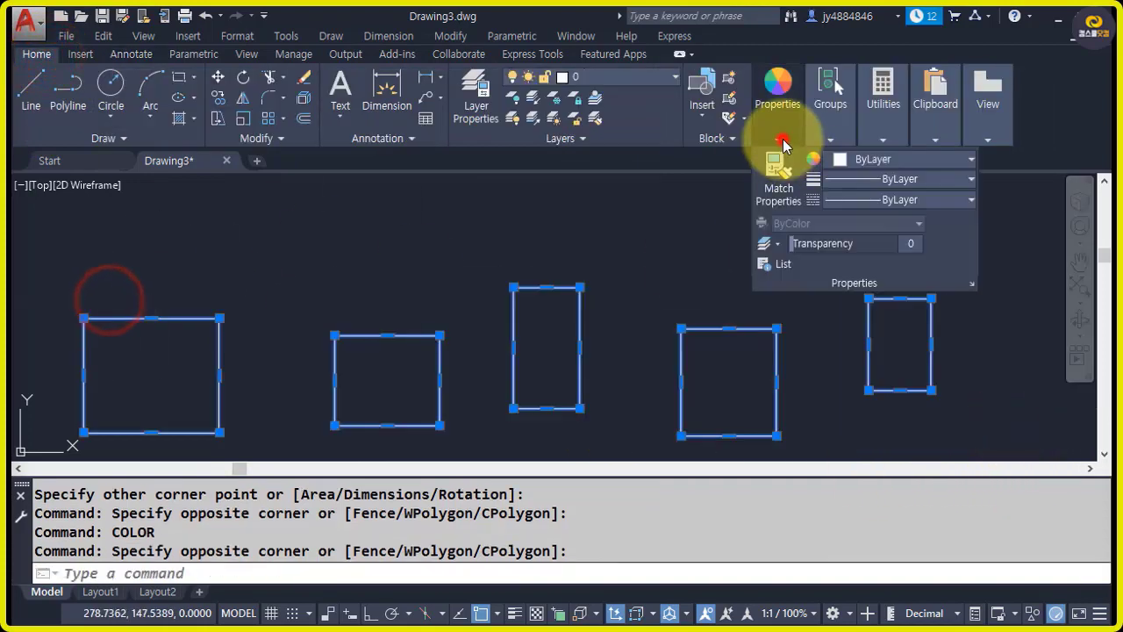
pyautogui.click(888, 161)
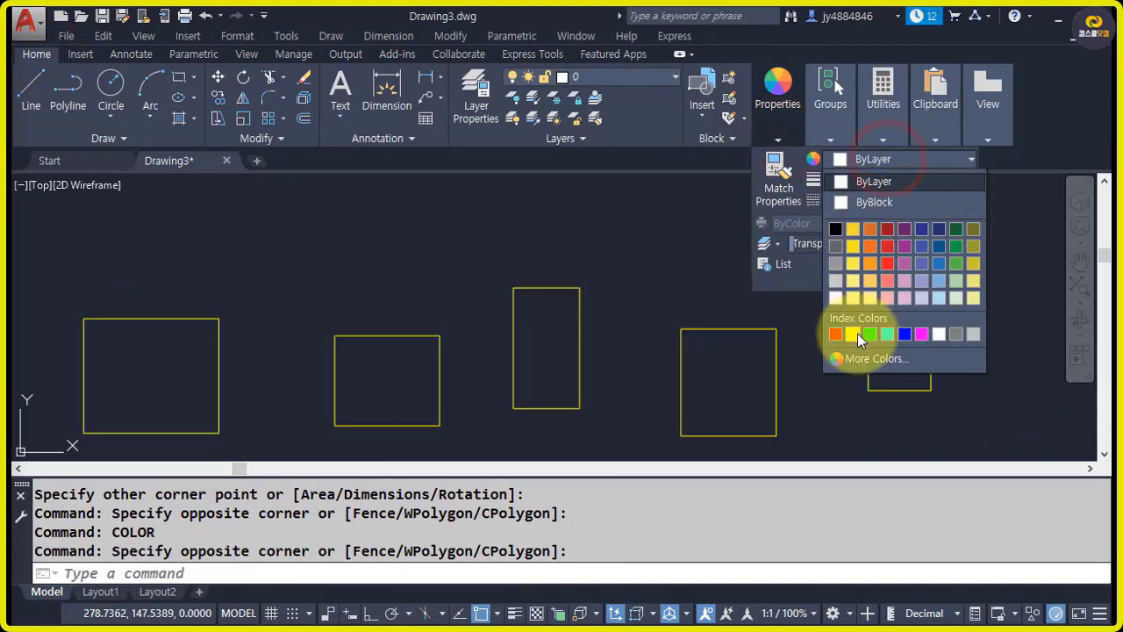
pyautogui.click(857, 333)
pyautogui.press('Escape')
pyautogui.press('Escape')
pyautogui.press('Escape')
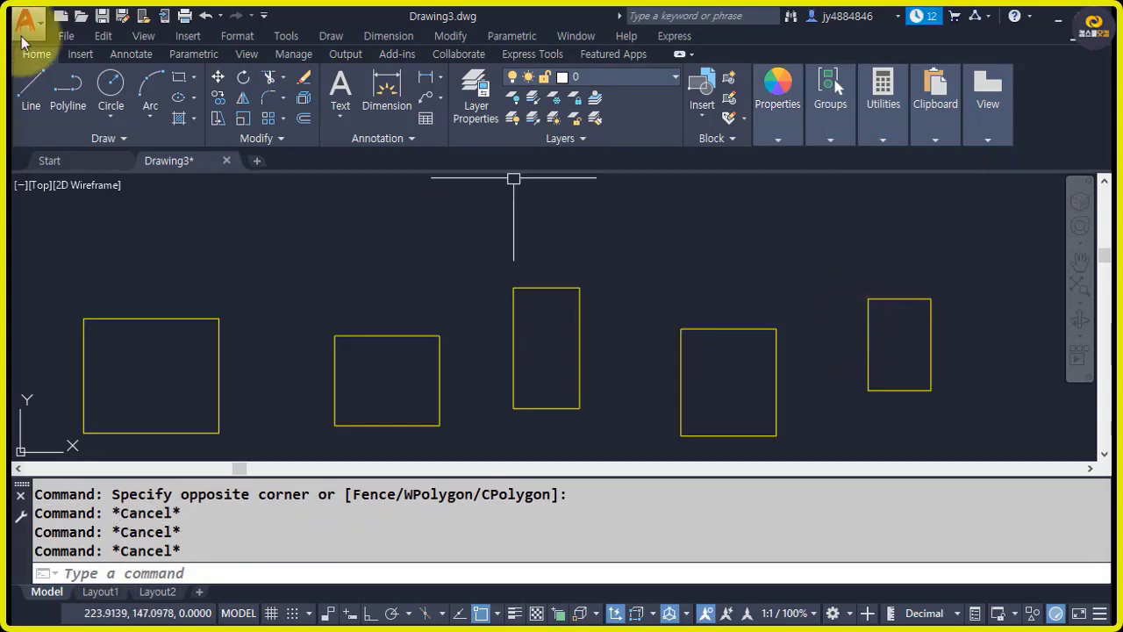
# Step: Add continuous Quick Dimensions to all five rectangles, placing the dimension line above the row
pyautogui.click(131, 54)
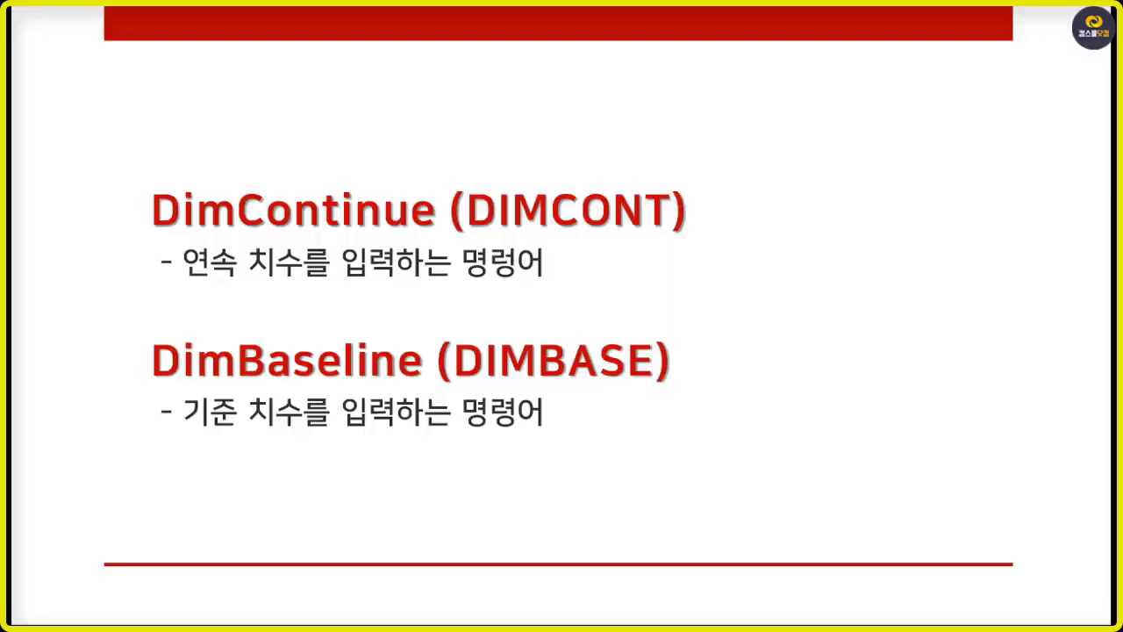
pyautogui.click(835, 474)
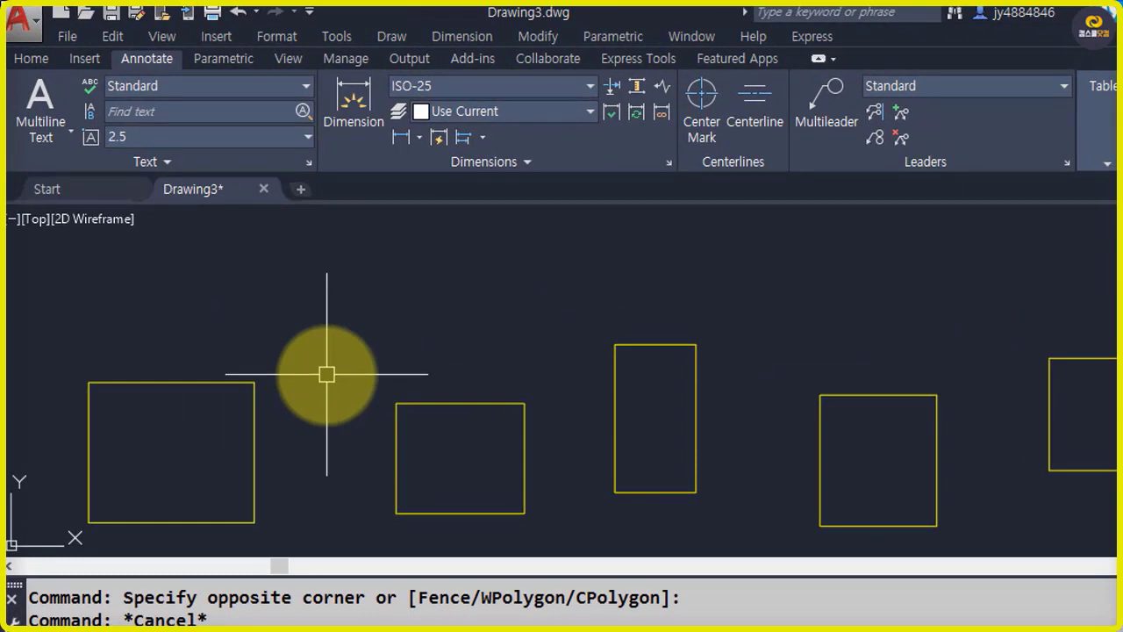
pyautogui.click(436, 142)
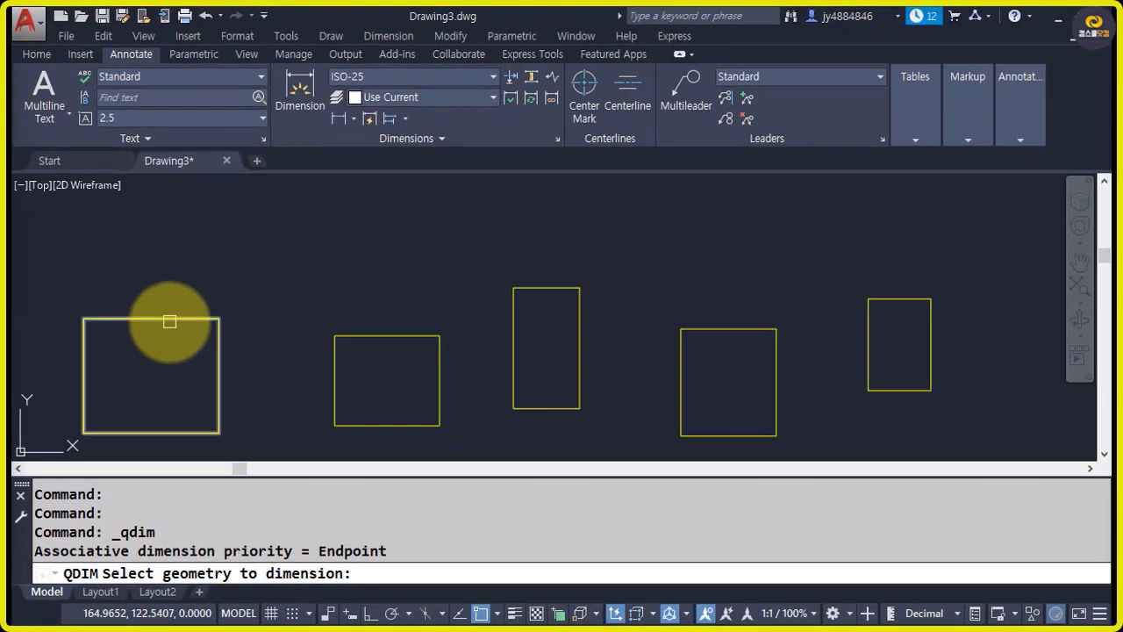
pyautogui.click(170, 322)
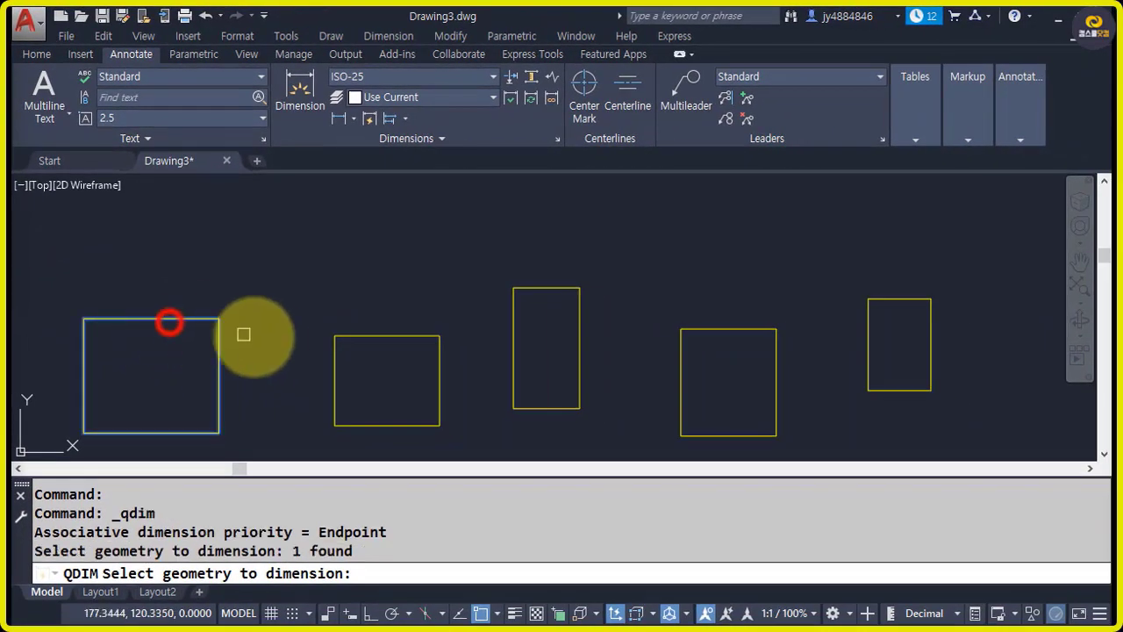
pyautogui.click(49, 208)
pyautogui.click(975, 452)
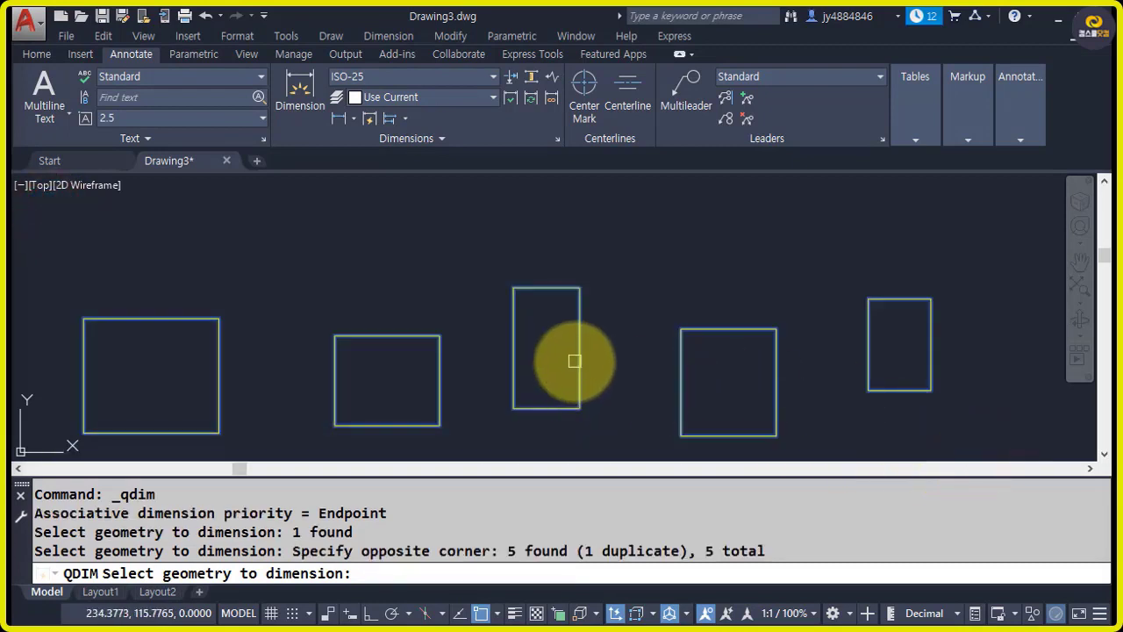
pyautogui.press('Return')
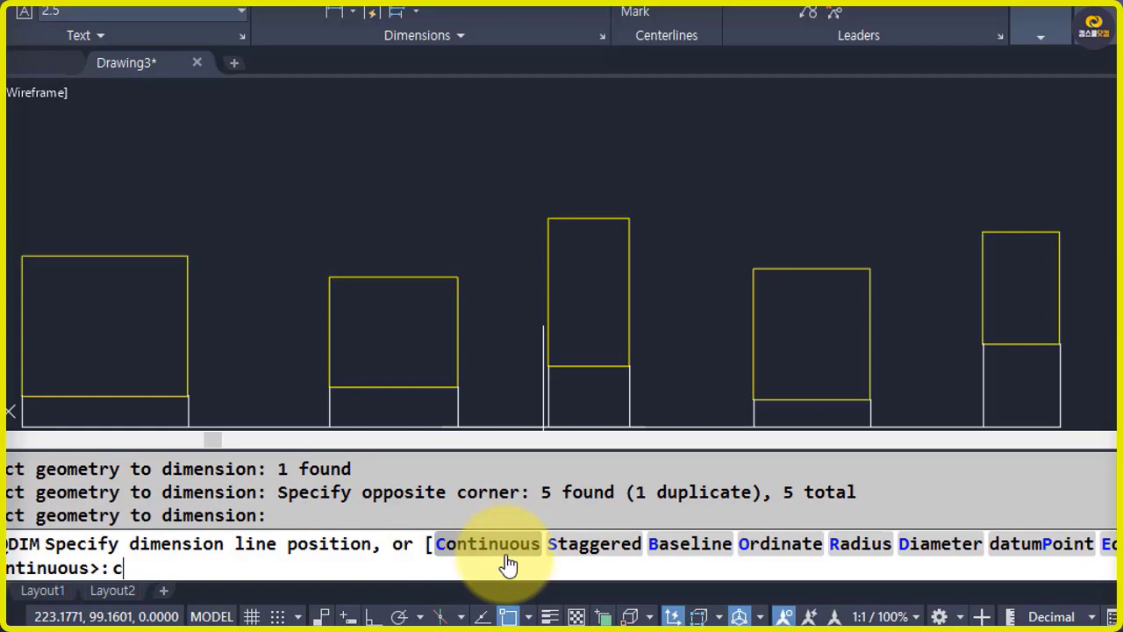
pyautogui.press('Return')
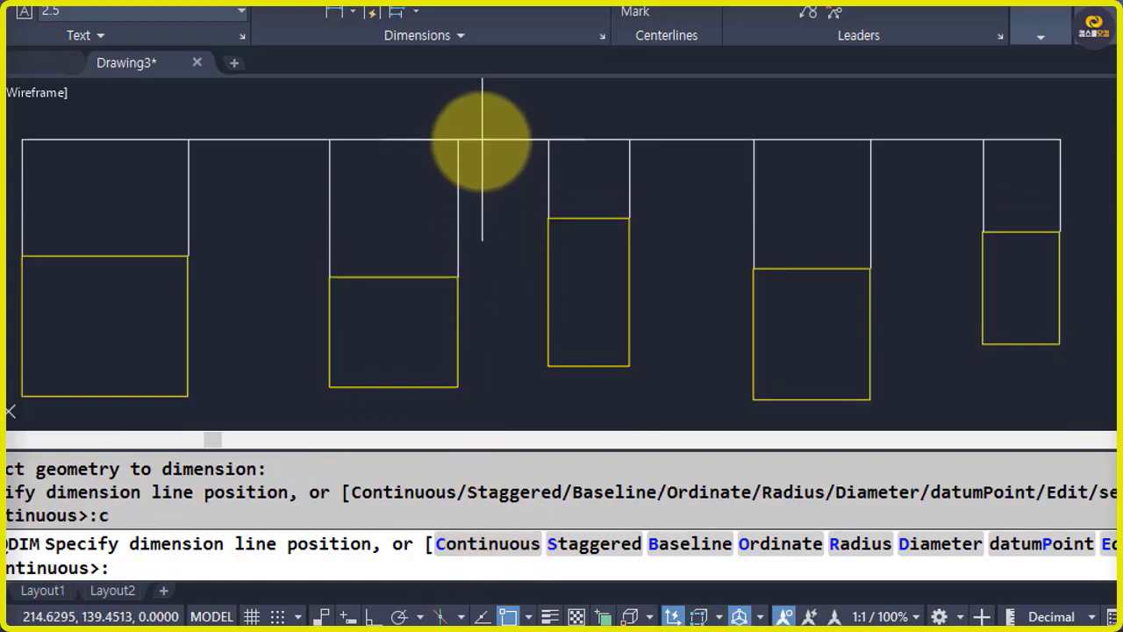
pyautogui.click(480, 142)
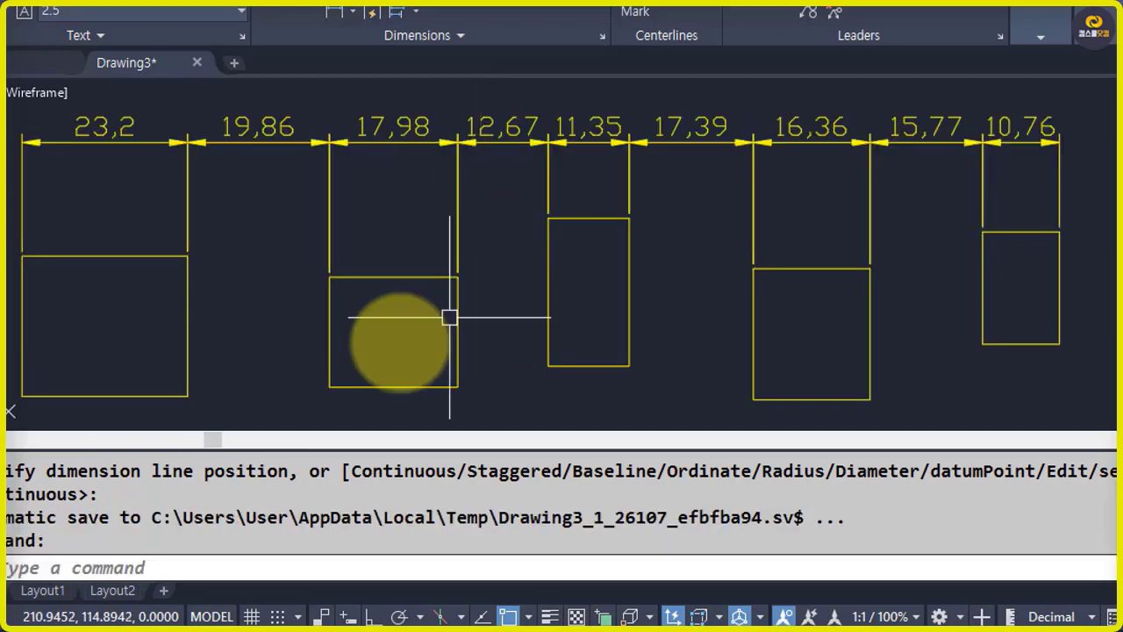
# Step: Set the current drawing color to index color white with the COLOR command
pyautogui.moveTo(487, 318); pyautogui.dragTo(486, 338, button='middle')
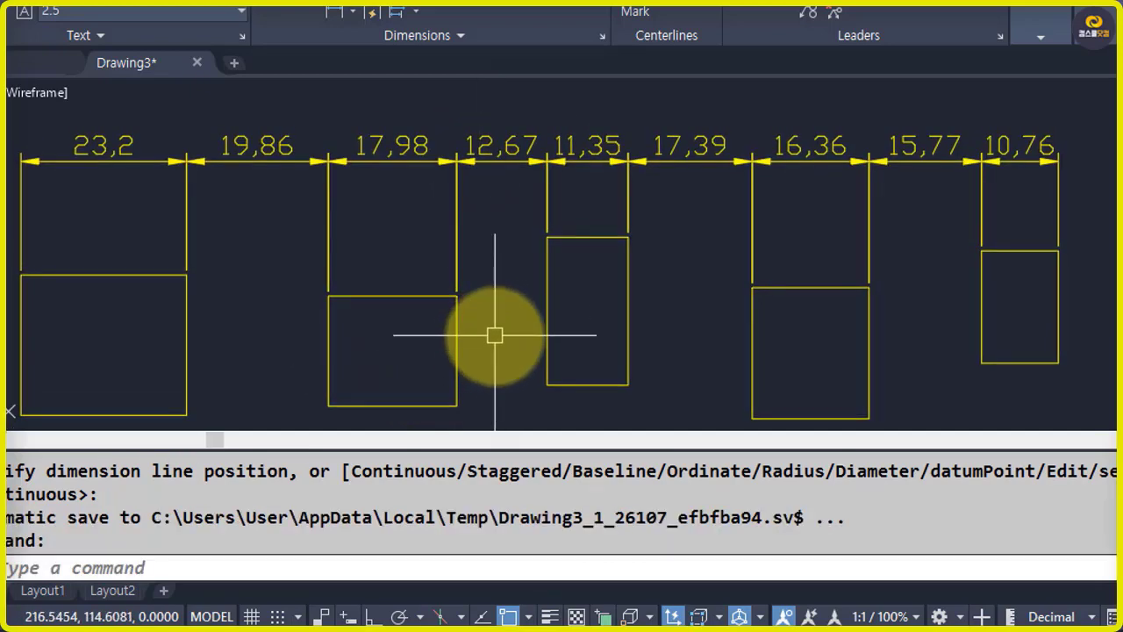
pyautogui.press('Return')
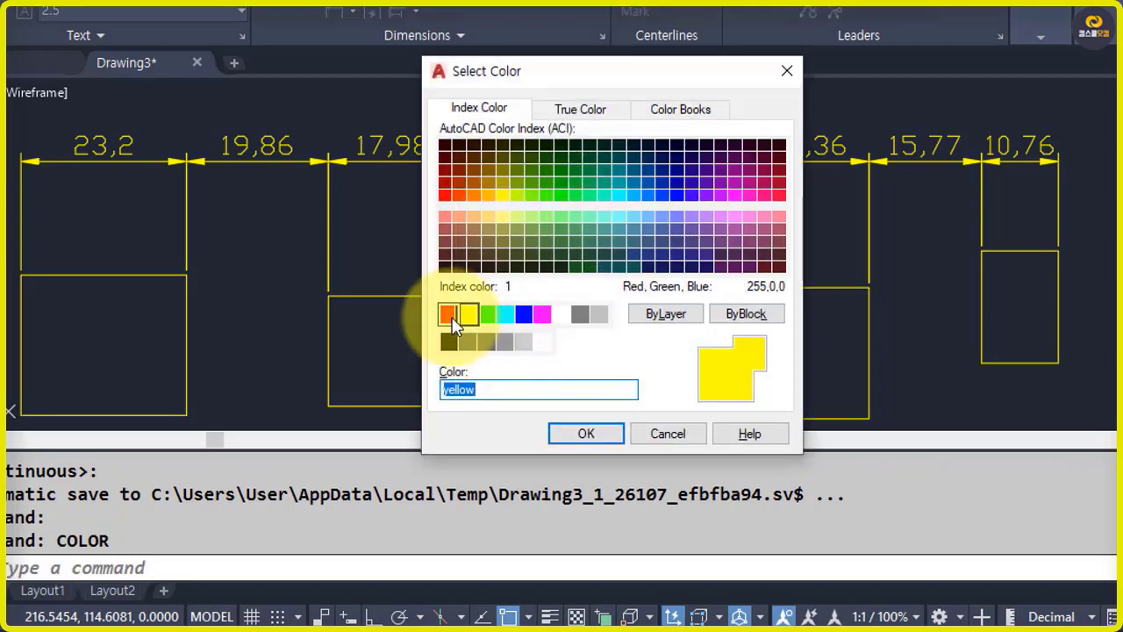
pyautogui.click(566, 315)
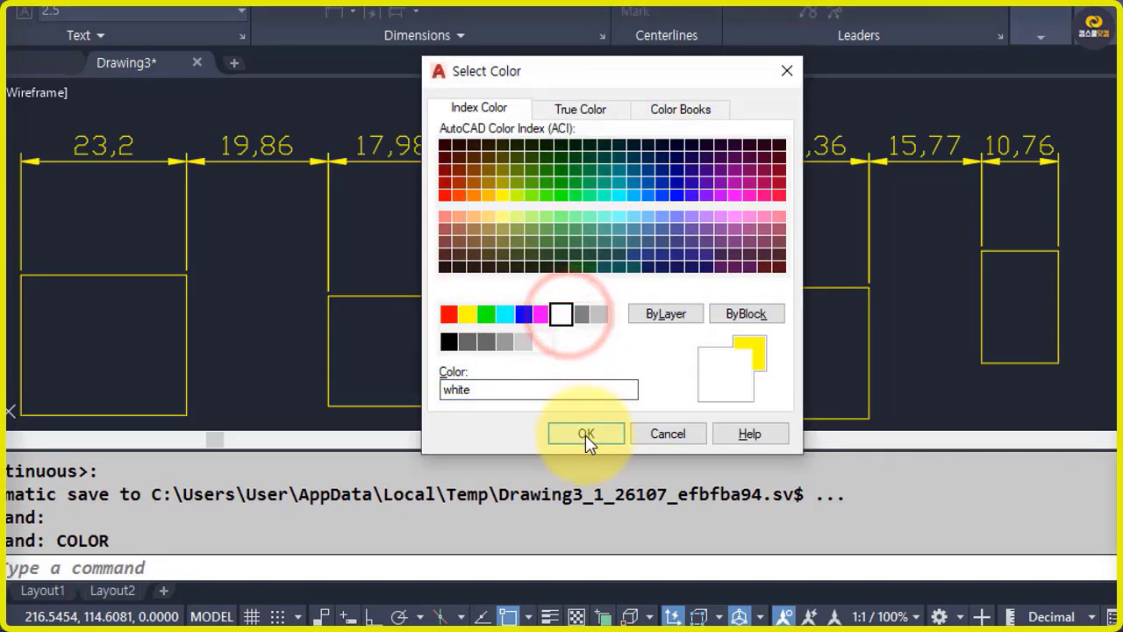
pyautogui.click(586, 434)
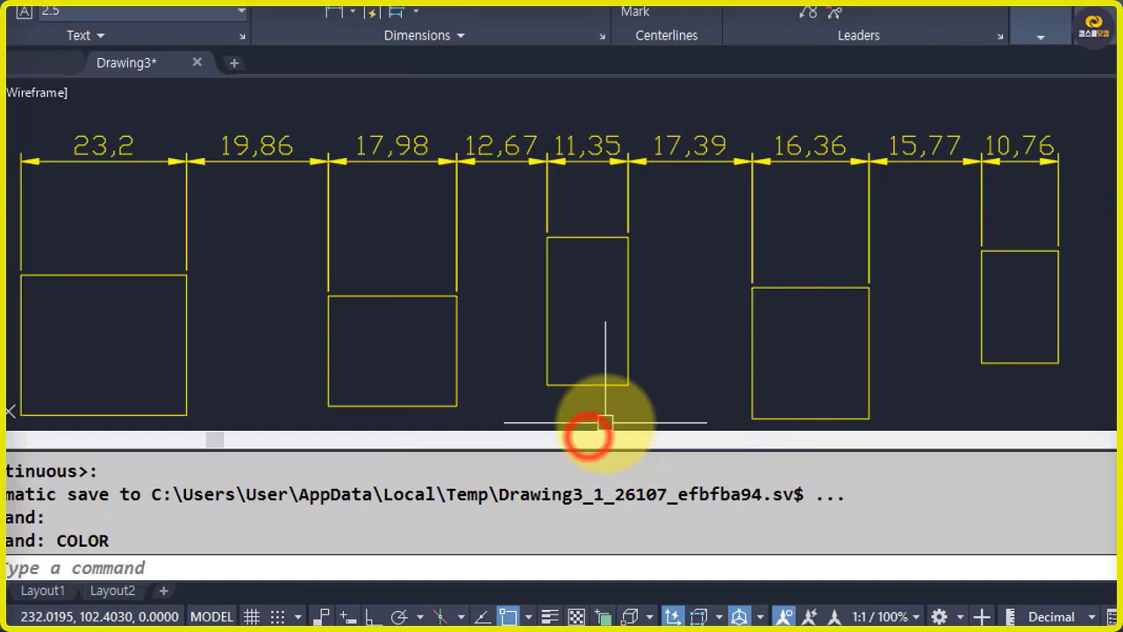
# Step: Change the color property of all continuous dimensions above the rectangles to index color white, and clear the selection
pyautogui.click(1074, 175)
pyautogui.click(28, 120)
pyautogui.click(24, 3)
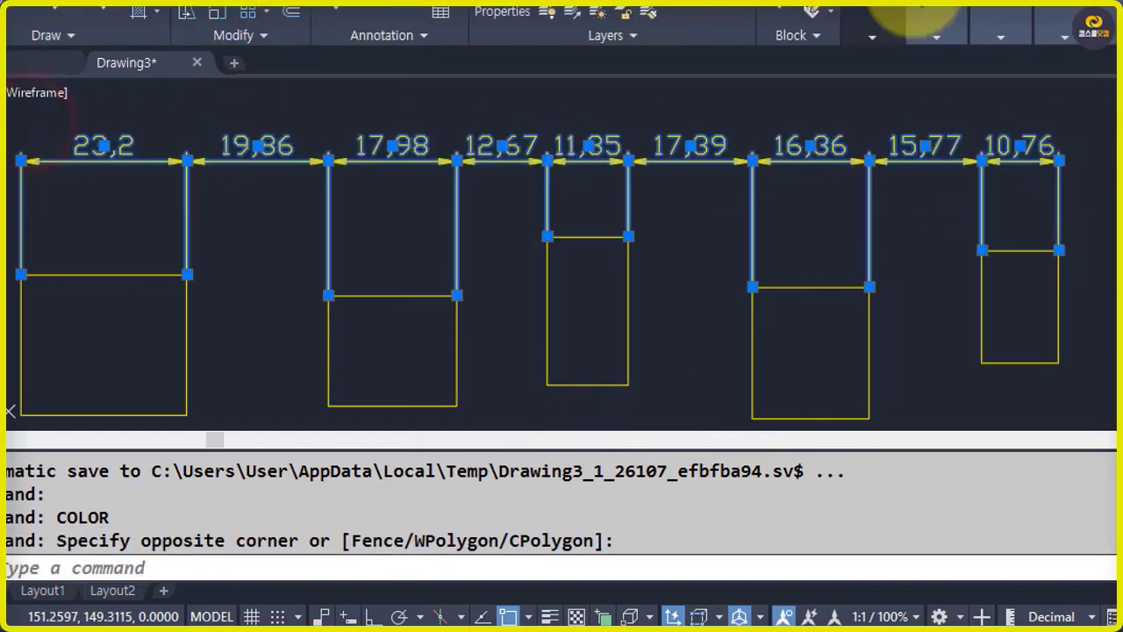
pyautogui.moveTo(875, 40)
pyautogui.click(984, 58)
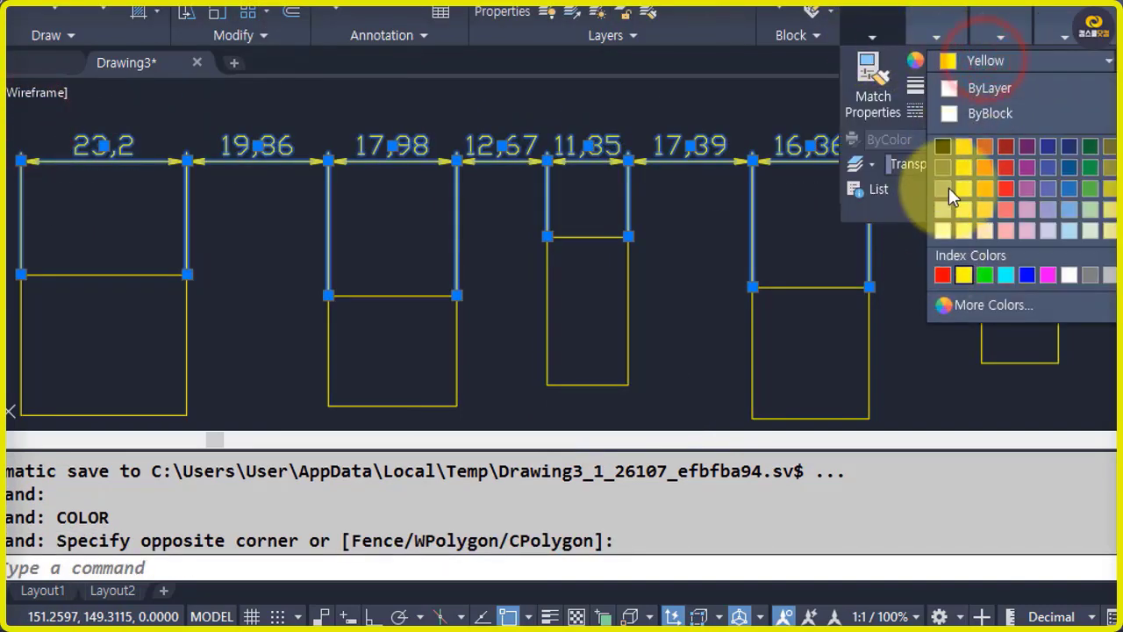
pyautogui.click(1069, 275)
pyautogui.press('Escape')
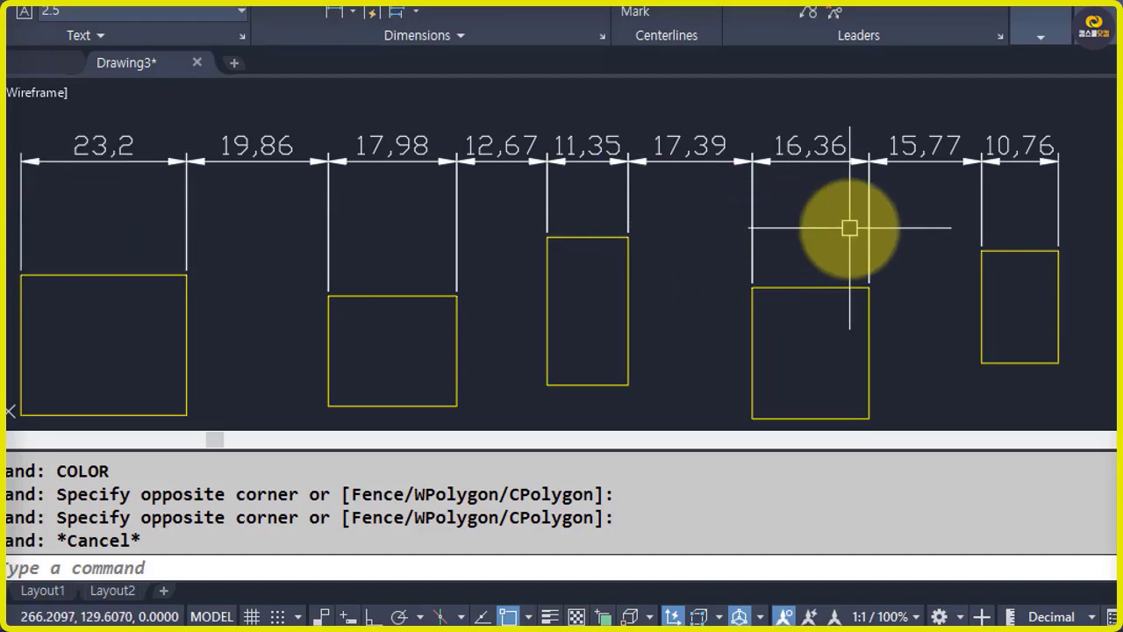
# Step: Erase all the continuous dimensions above the rectangles, keeping the rectangles
pyautogui.click(1078, 183)
pyautogui.click(33, 130)
pyautogui.write('e')
pyautogui.press('Return')
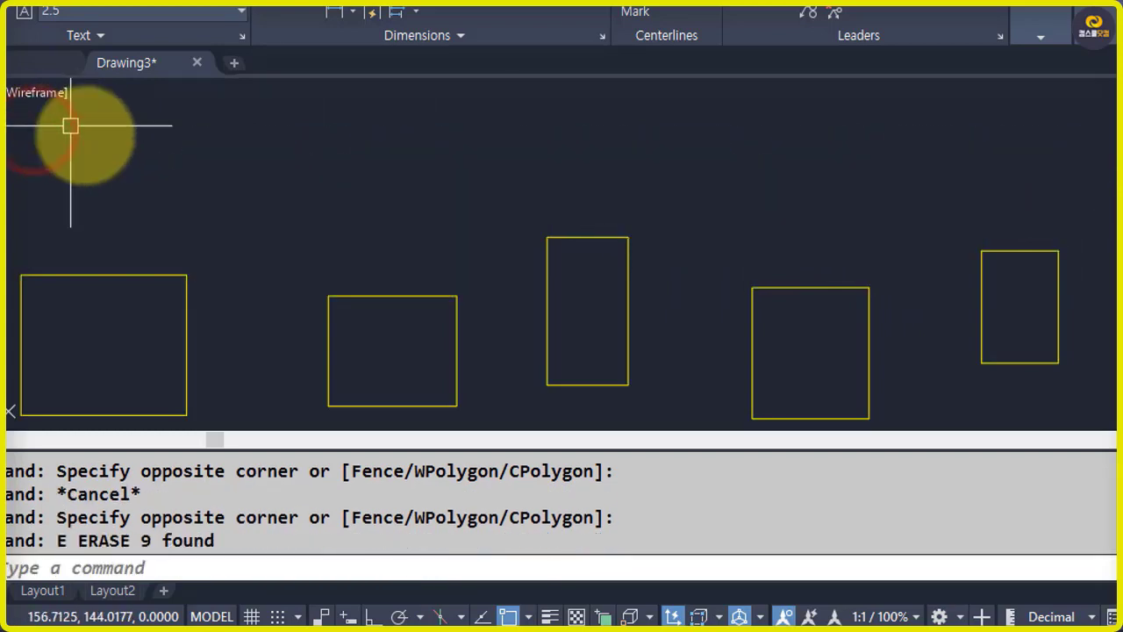
# Step: Add Quick Dimensions with the Staggered option to the five rectangles, placing them above the row
pyautogui.click(373, 19)
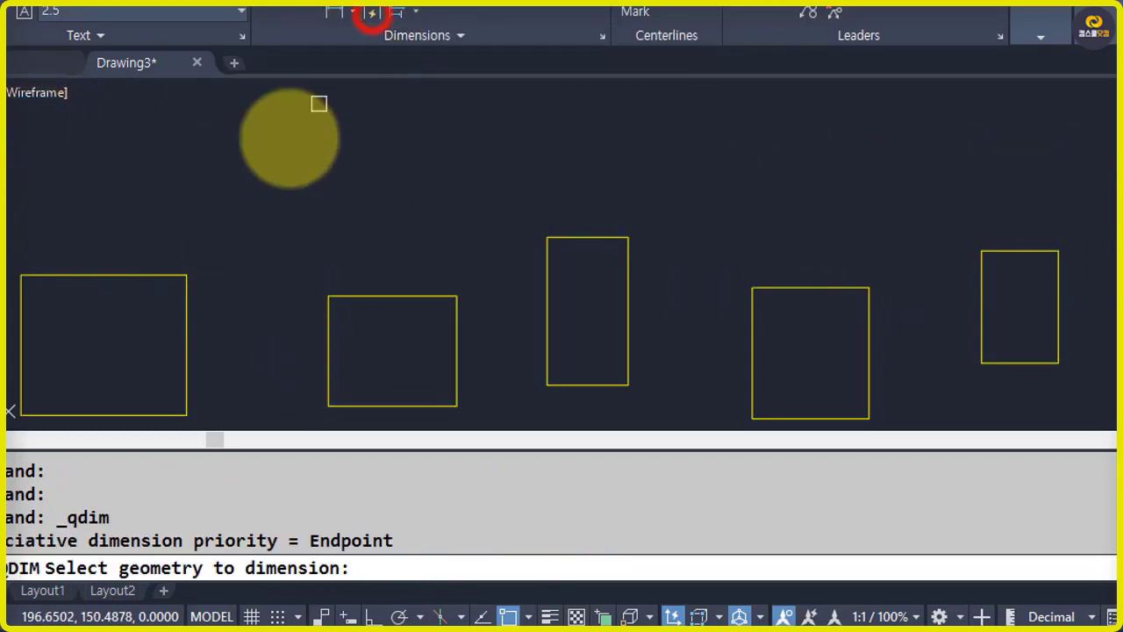
pyautogui.click(7, 186)
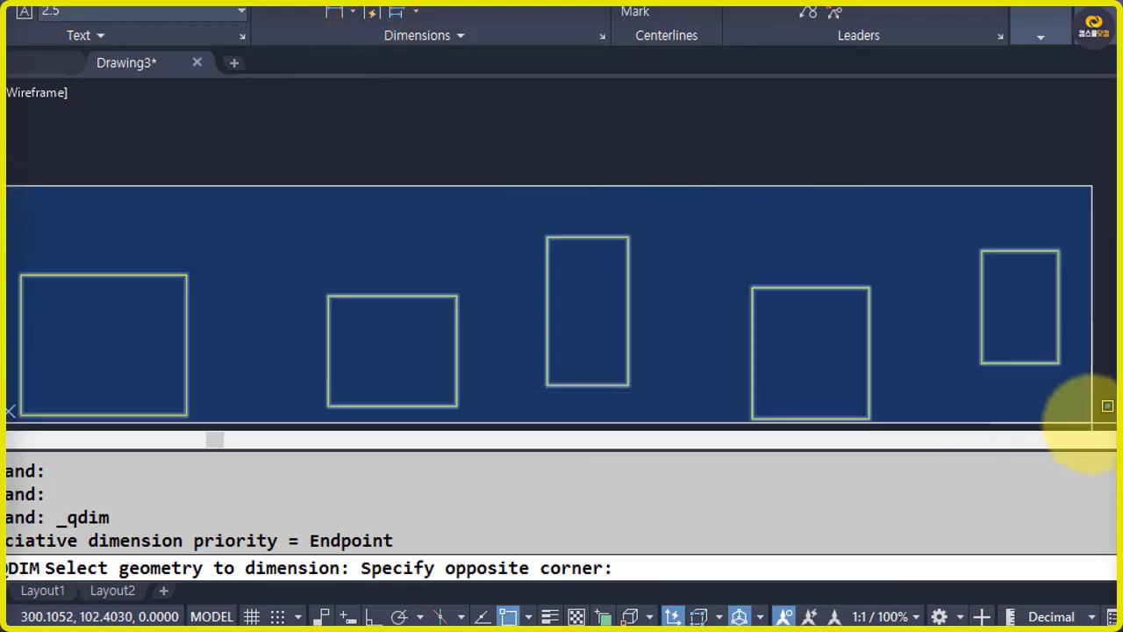
pyautogui.click(1092, 413)
pyautogui.press('Return')
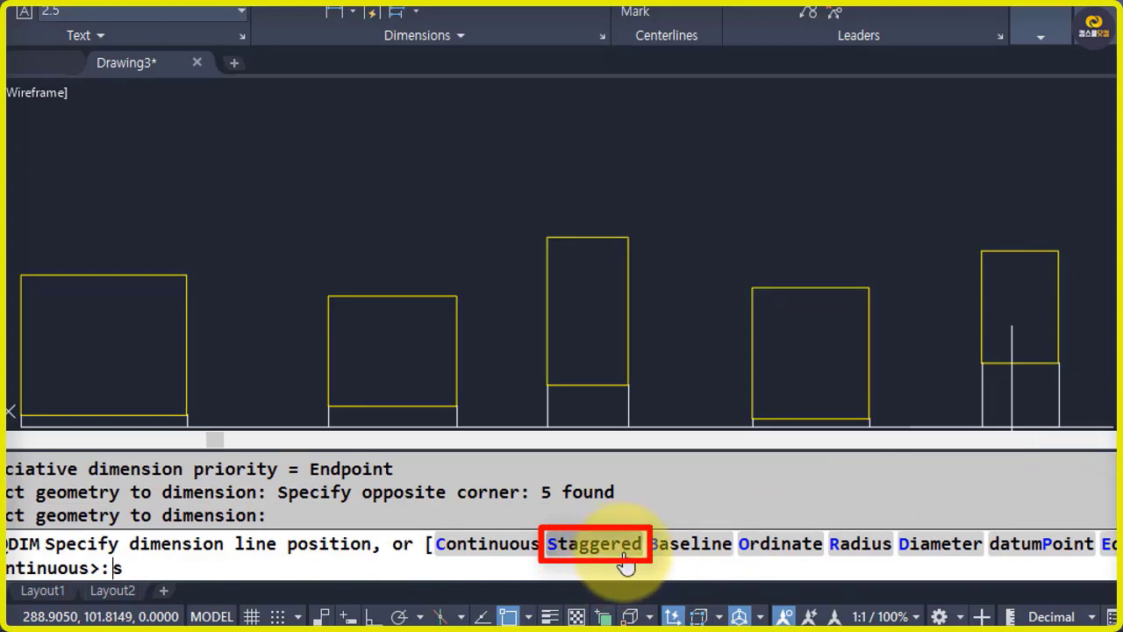
pyautogui.press('Return')
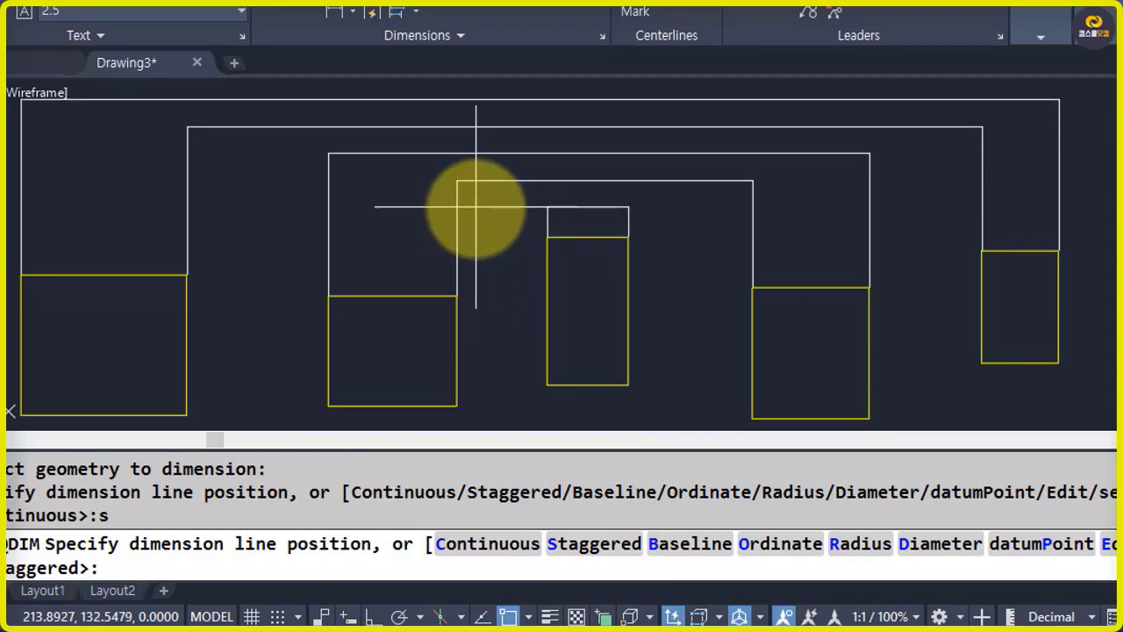
pyautogui.scroll(-2, 475, 207)
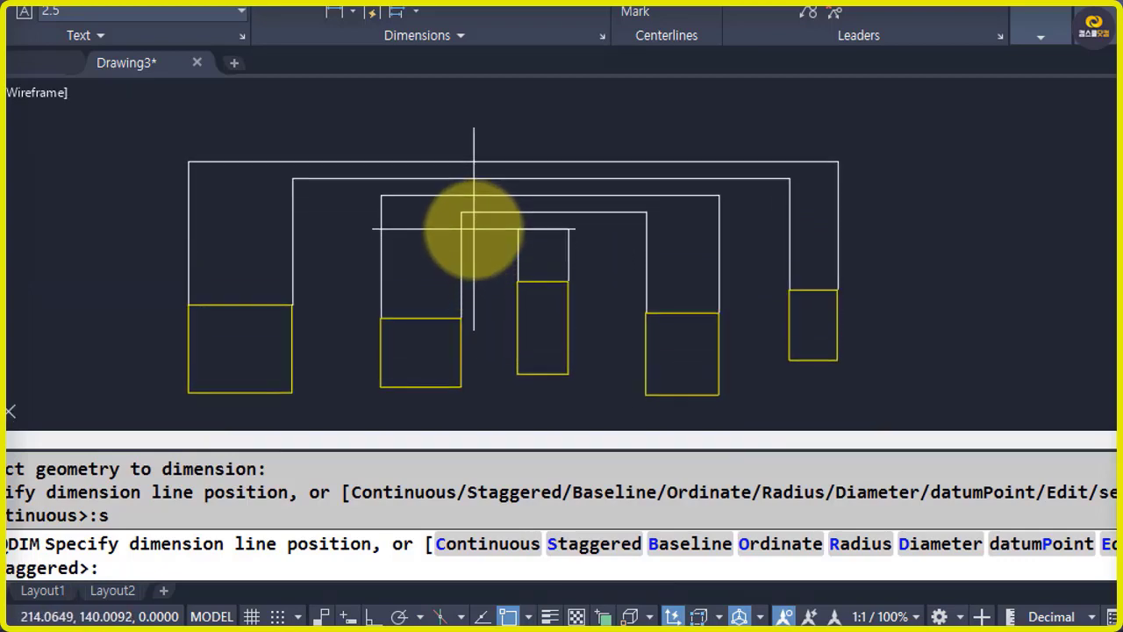
pyautogui.click(474, 230)
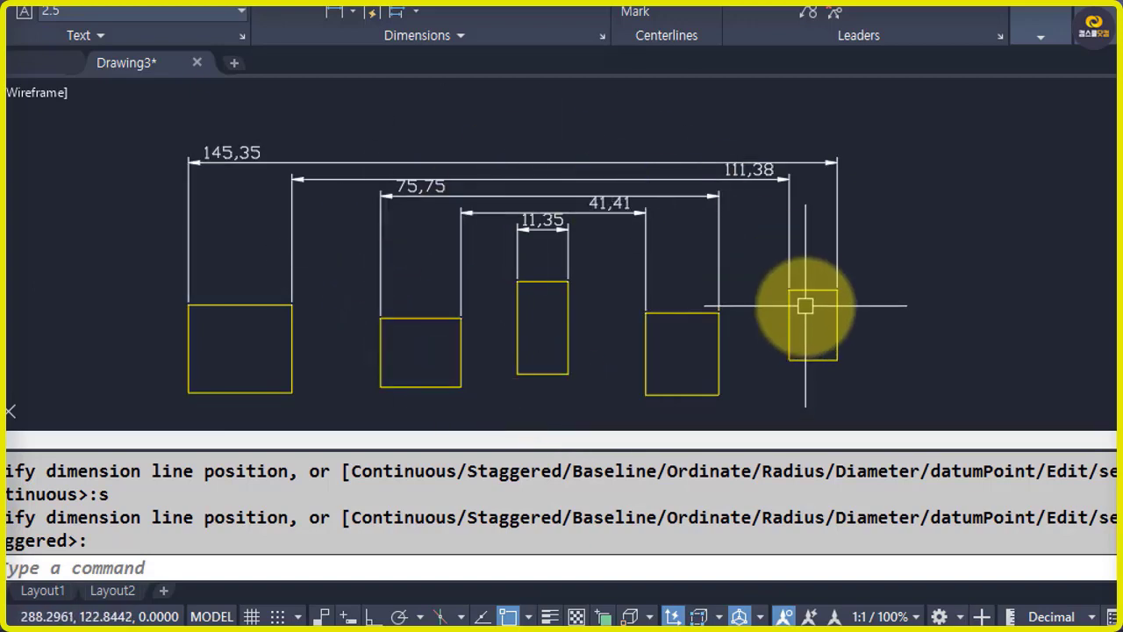
# Step: Erase all the staggered dimensions above the rectangles
pyautogui.click(908, 241)
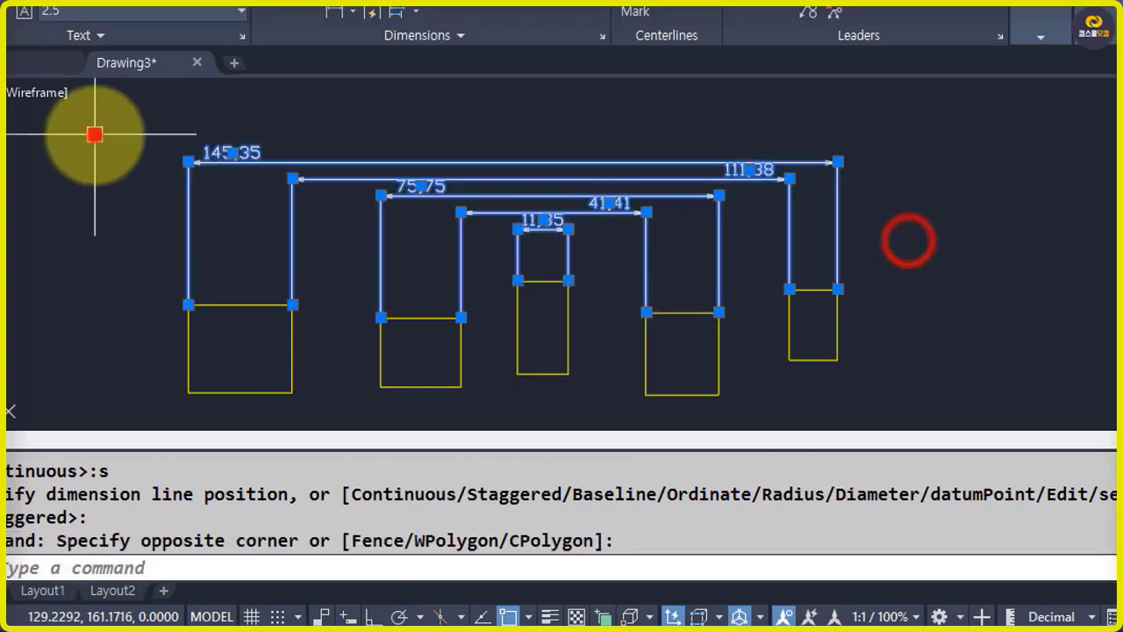
pyautogui.click(95, 134)
pyautogui.write('e')
pyautogui.press('Return')
# Step: Add Quick Dimensions to the five rectangles, previewing Continuous and choosing the Baseline option, with the dimensions placed above the row
pyautogui.click(372, 11)
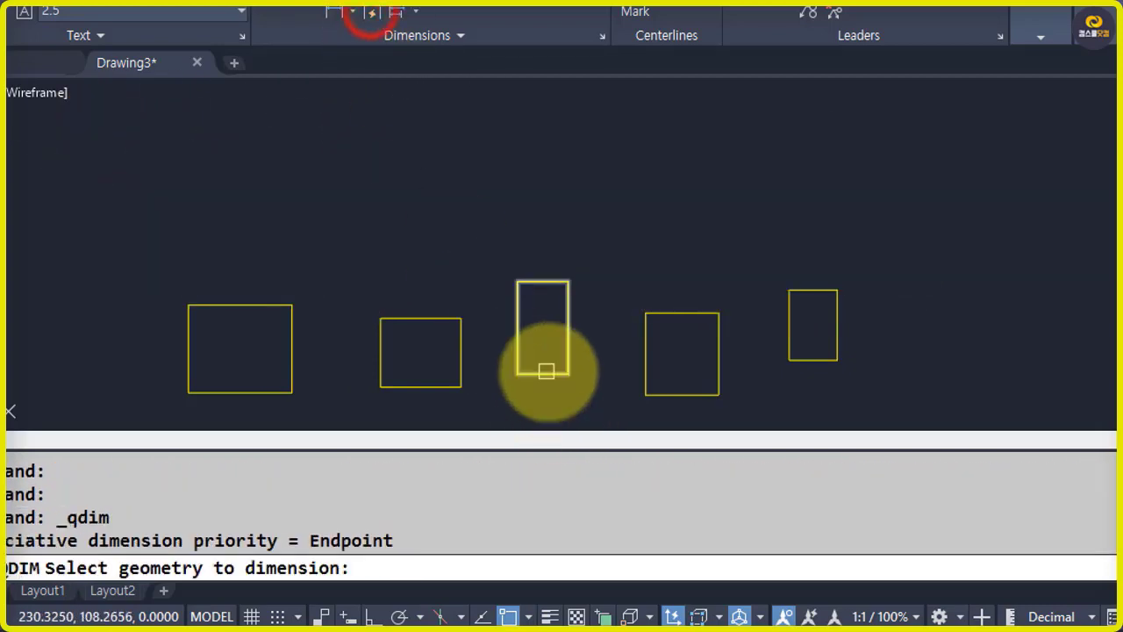
pyautogui.click(58, 193)
pyautogui.click(895, 414)
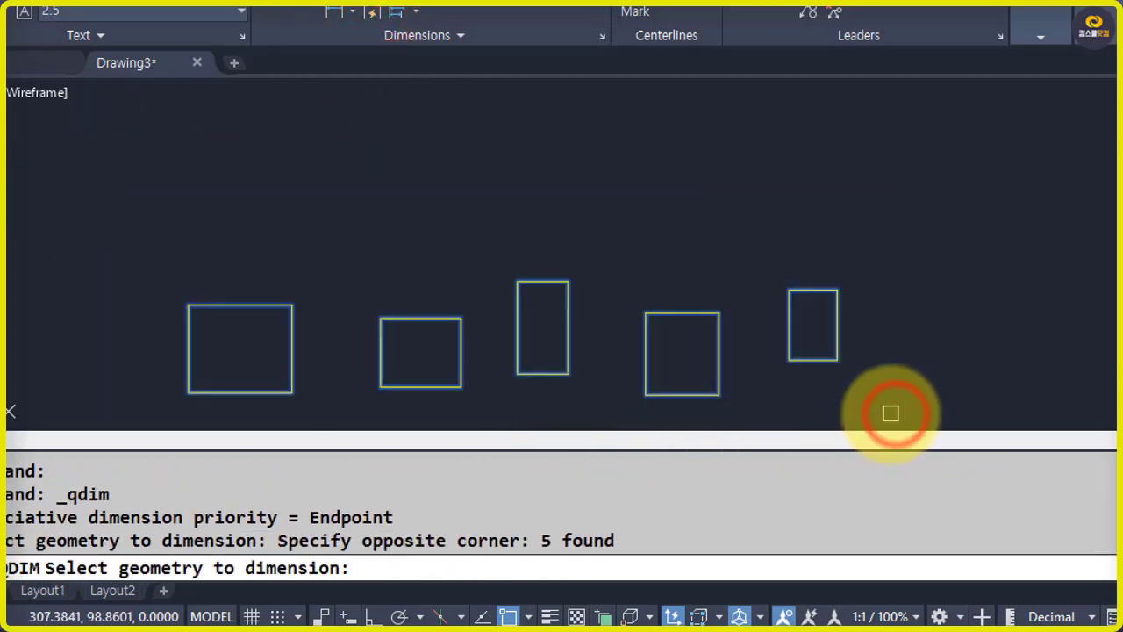
pyautogui.press('Return')
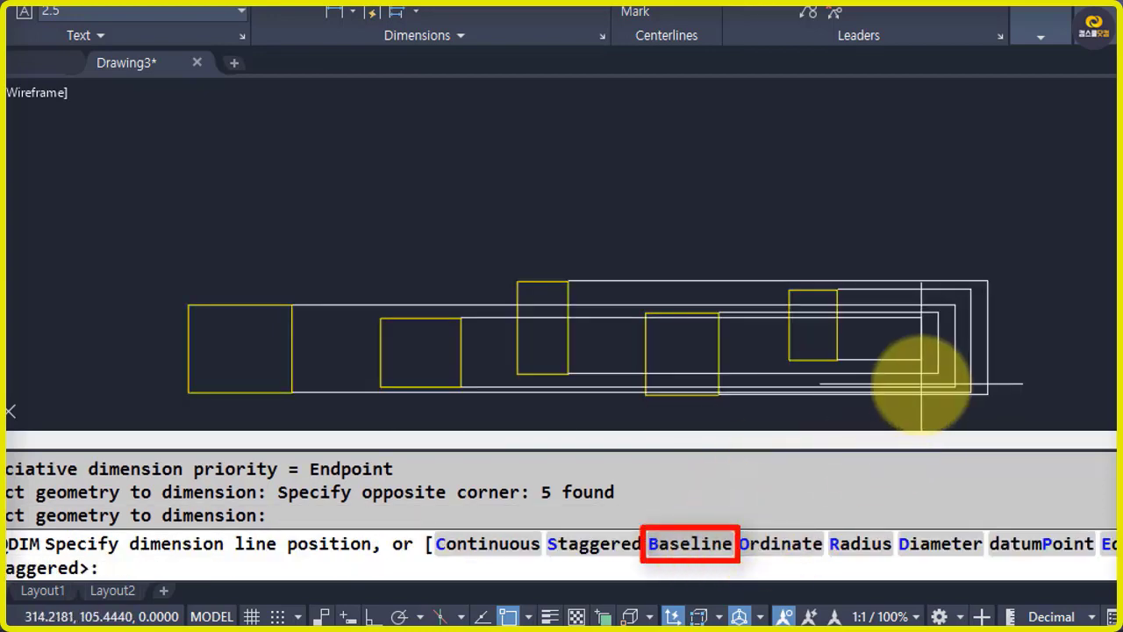
pyautogui.write('c')
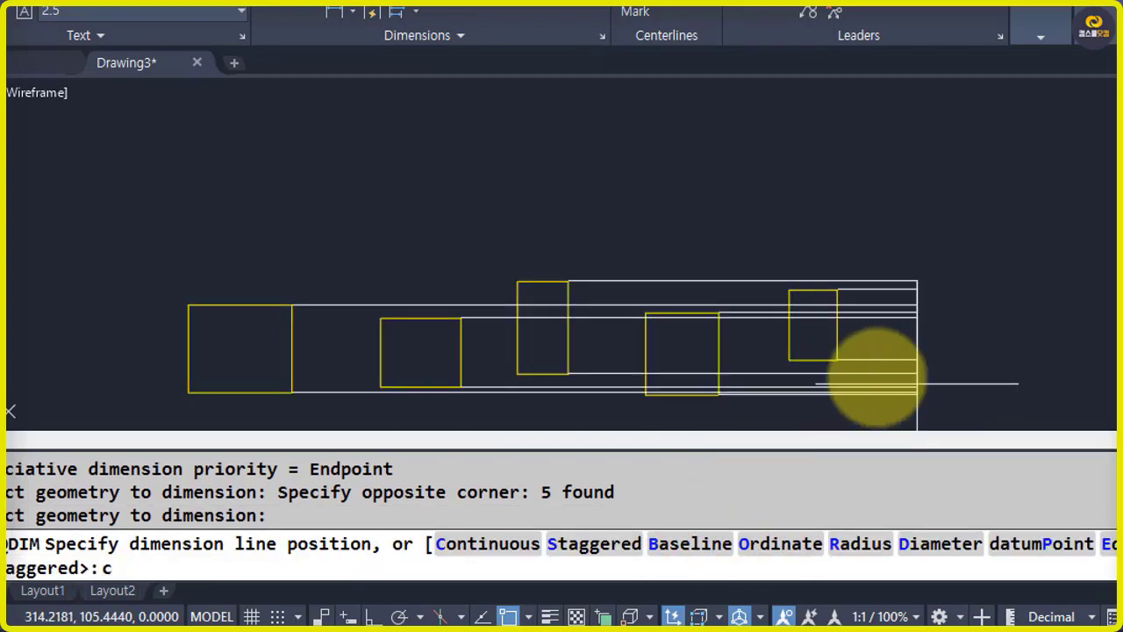
pyautogui.press('Return')
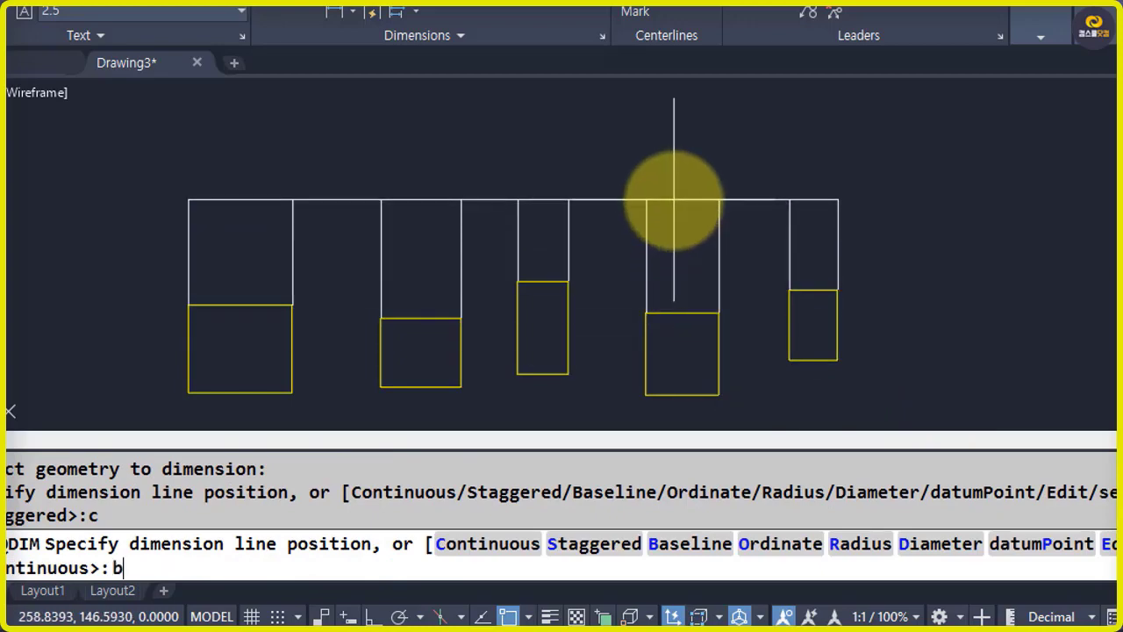
pyautogui.write('b')
pyautogui.press('Return')
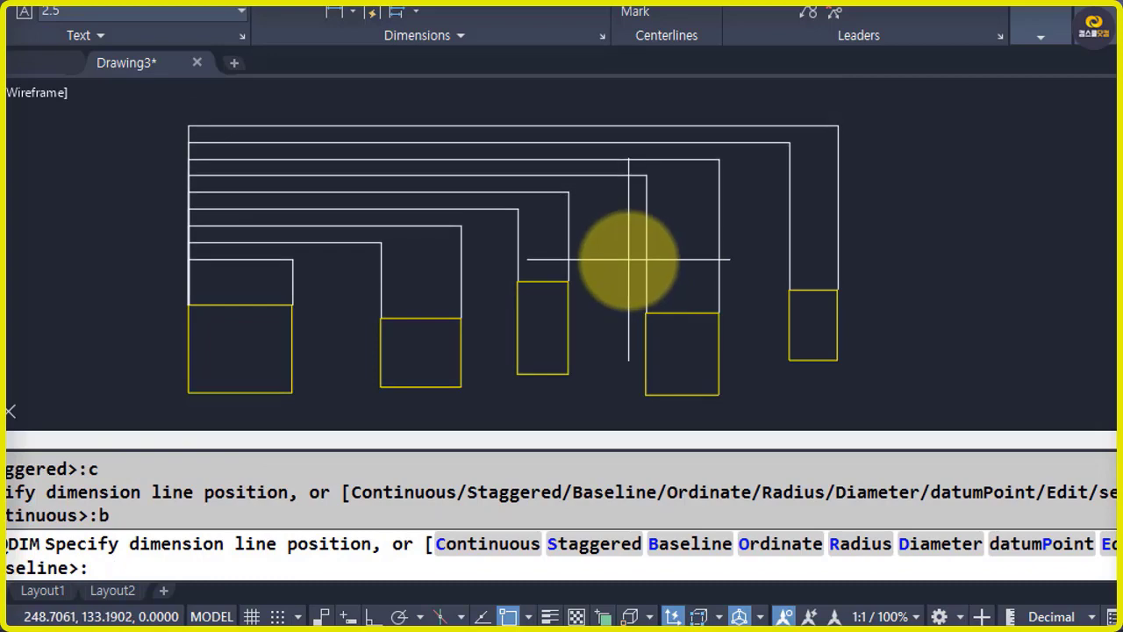
pyautogui.click(629, 260)
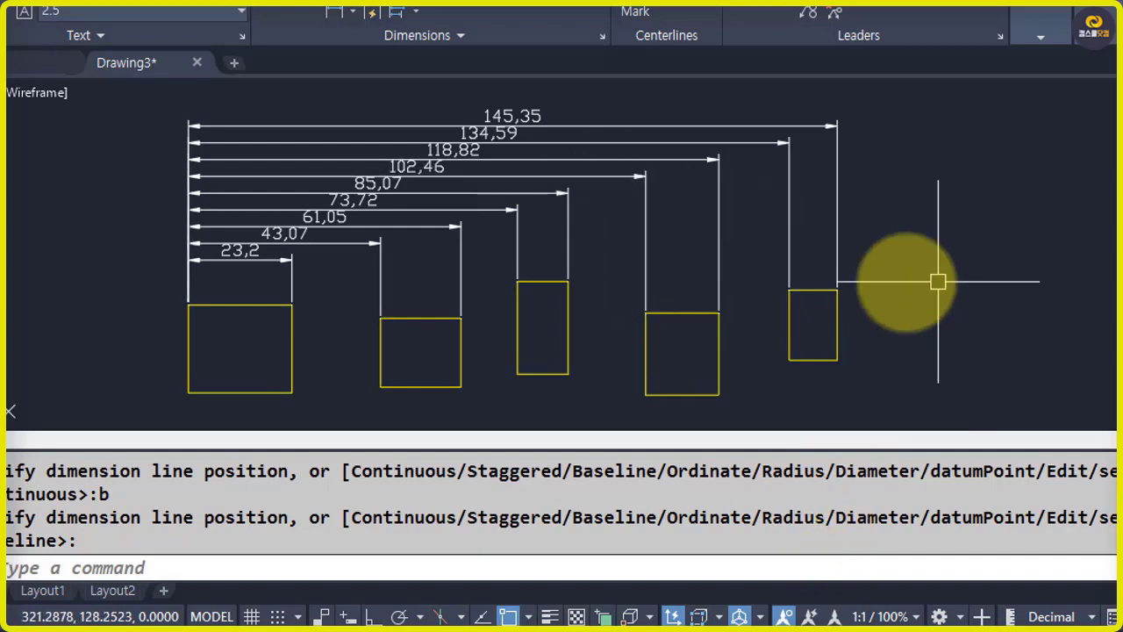
# Step: Erase all the baseline dimensions above the rectangles
pyautogui.moveTo(861, 272)
pyautogui.mouseDown(button='middle')
pyautogui.moveTo(599, 300)
pyautogui.moveTo(18, 290)
pyautogui.mouseUp(button='middle')
pyautogui.write('e')
pyautogui.press('Return')
pyautogui.click(781, 267)
pyautogui.click(35, 121)
pyautogui.press('Return')
# Step: Draw four circles in a row in the empty area beside the rectangles, the second about 7.8 and the third about 12.8 in radius
pyautogui.write('c')
pyautogui.click(321, 301)
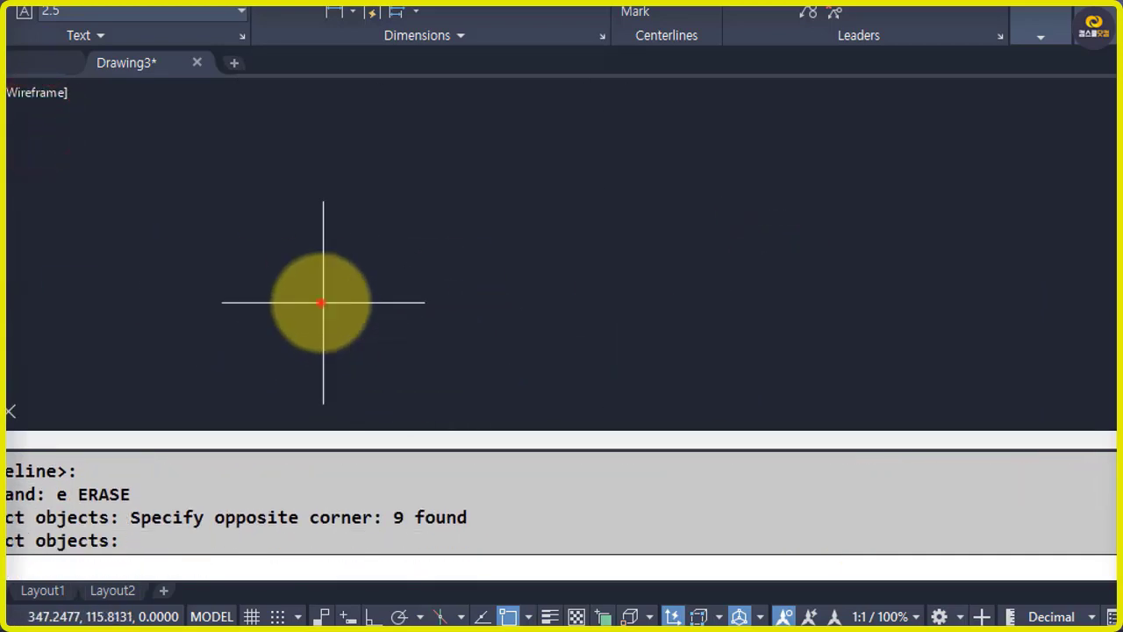
pyautogui.click(386, 376)
pyautogui.click(554, 301)
pyautogui.click(622, 356)
pyautogui.press('Return')
pyautogui.click(763, 262)
pyautogui.click(872, 354)
pyautogui.moveTo(947, 326)
pyautogui.mouseDown(button='middle')
pyautogui.moveTo(716, 329)
pyautogui.moveTo(657, 301)
pyautogui.mouseUp(button='middle')
pyautogui.press('Return')
pyautogui.click(802, 294)
pyautogui.click(841, 340)
pyautogui.scroll(-2, 838, 342)
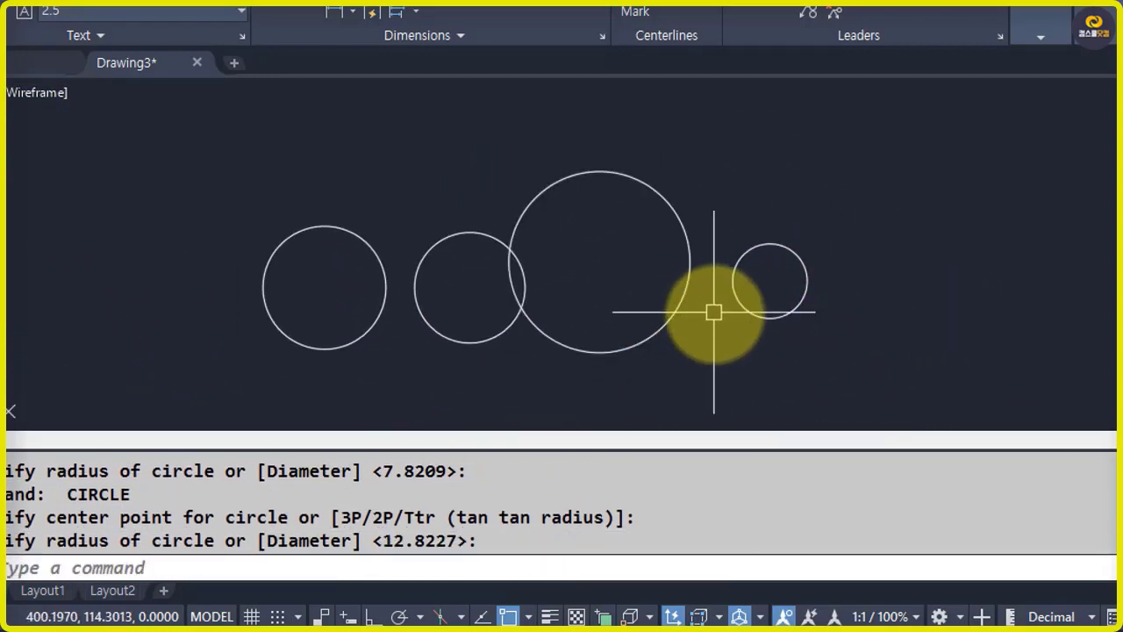
# Step: Add radius dimensions to all four circles with Quick Dimension's Radius option, pointing up and outward, and undo them
pyautogui.click(370, 12)
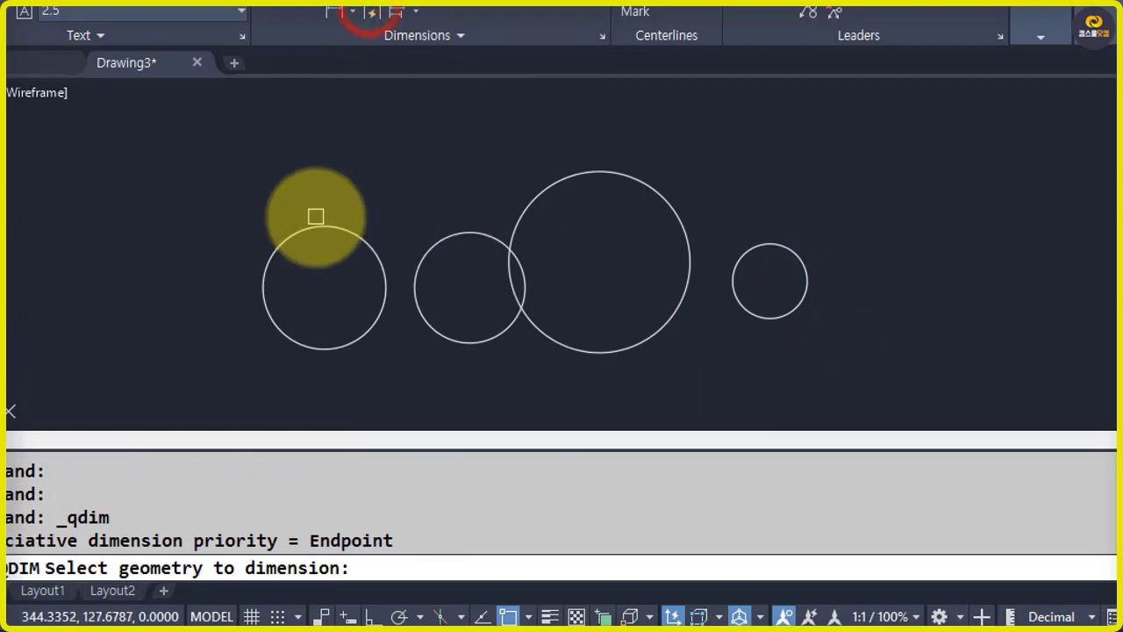
pyautogui.click(226, 129)
pyautogui.click(878, 389)
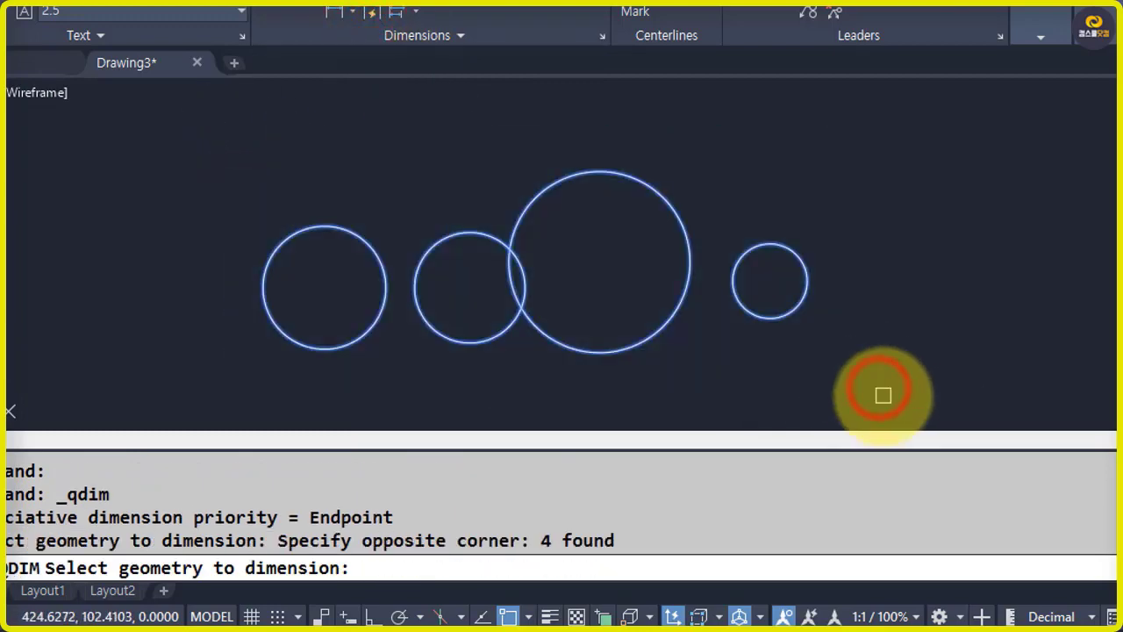
pyautogui.press('Return')
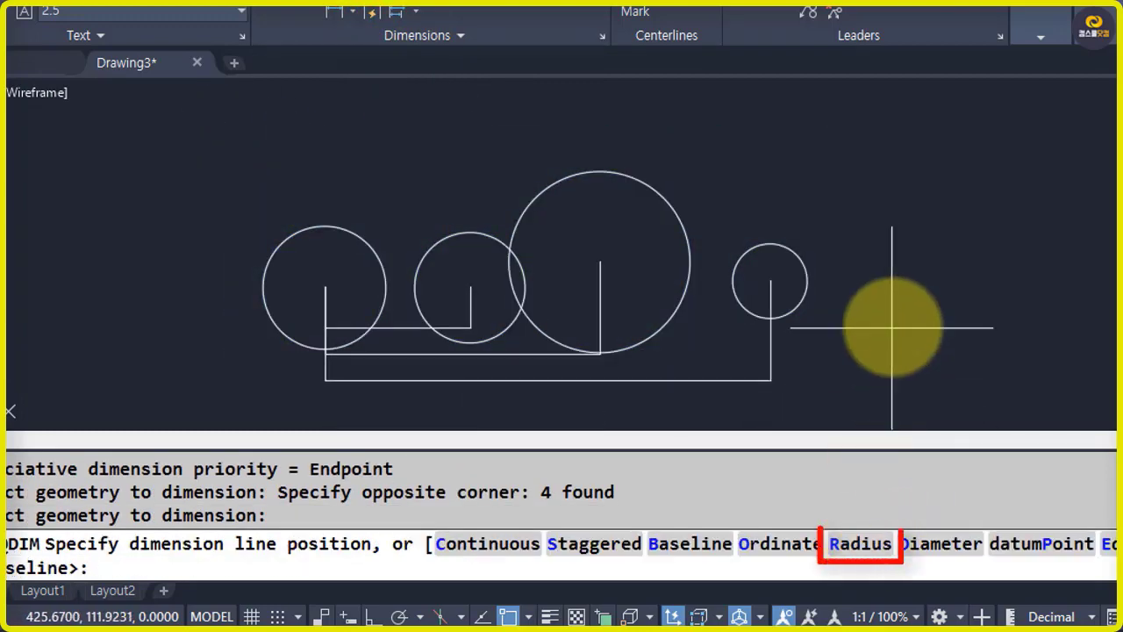
pyautogui.write('r')
pyautogui.press('Return')
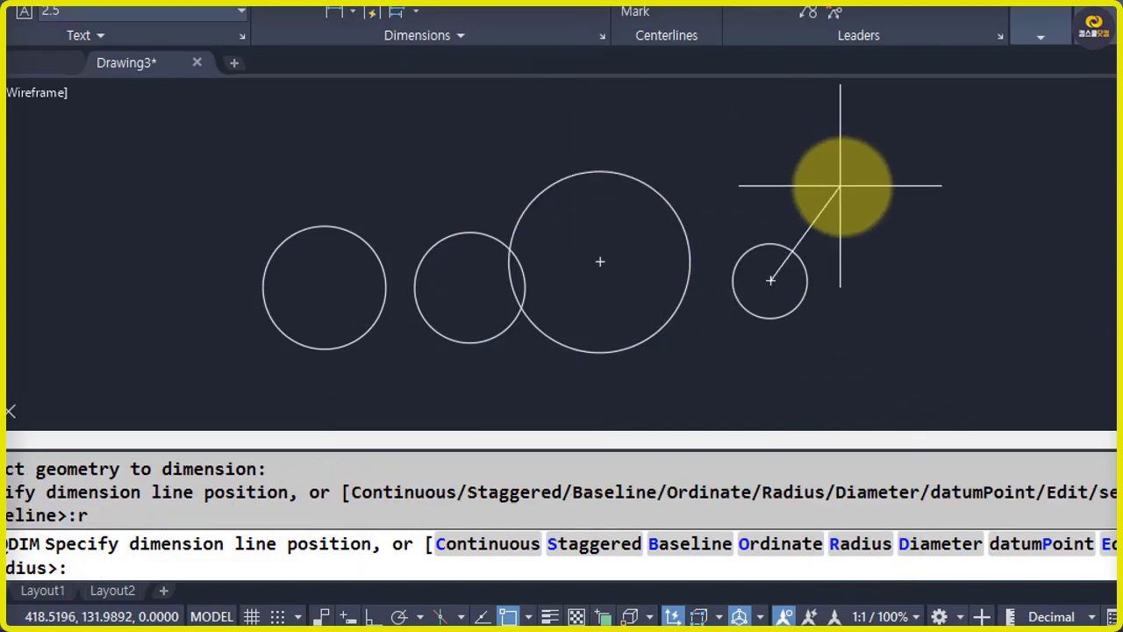
pyautogui.click(860, 184)
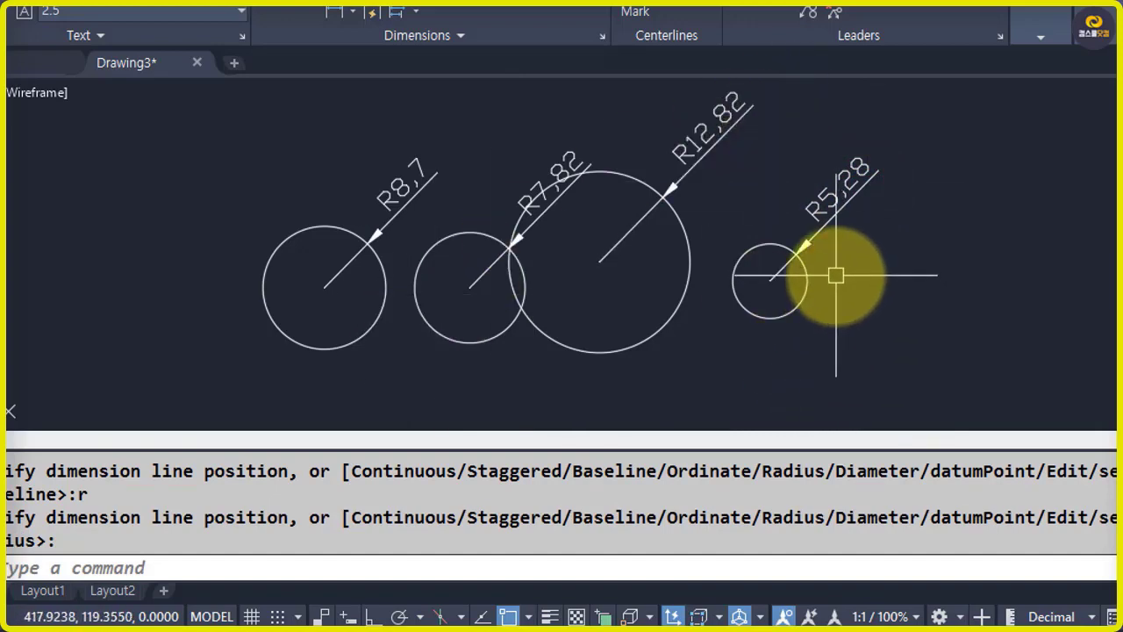
pyautogui.hotkey('ctrl', 'z')
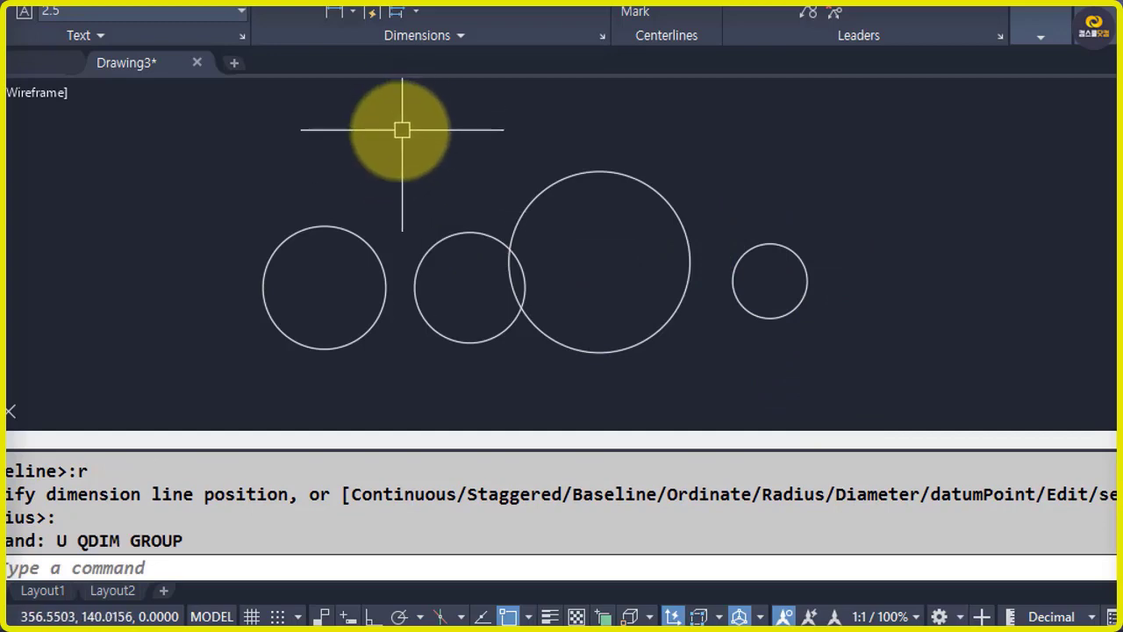
# Step: Add diameter dimensions to all four circles with Quick Dimension's Diameter option, and undo them
pyautogui.click(372, 11)
pyautogui.click(183, 100)
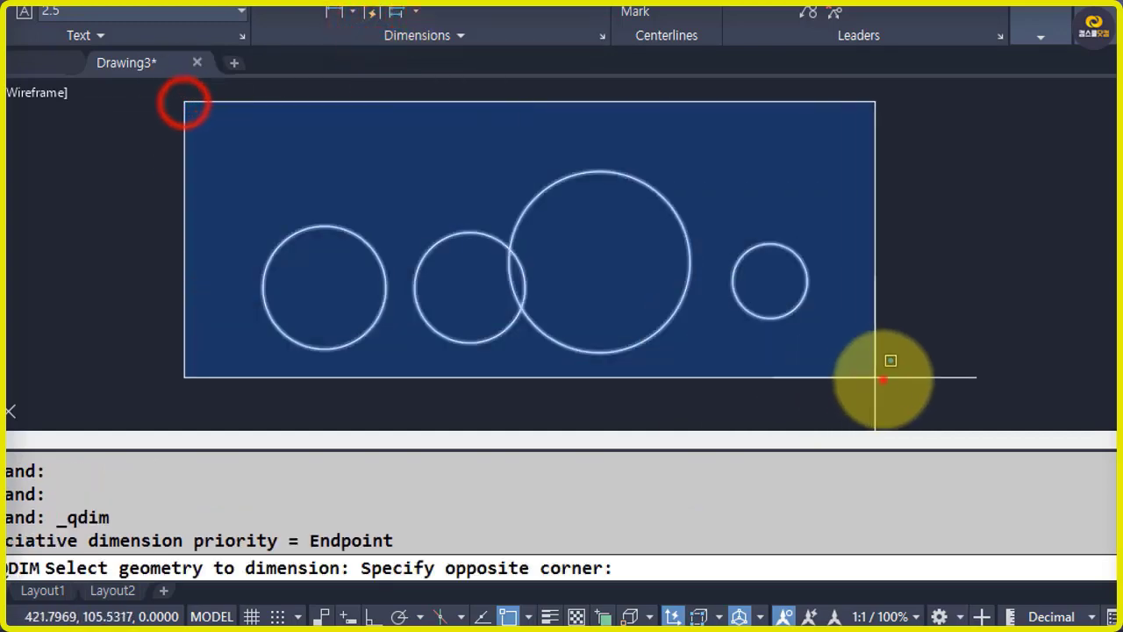
pyautogui.click(880, 378)
pyautogui.press('Return')
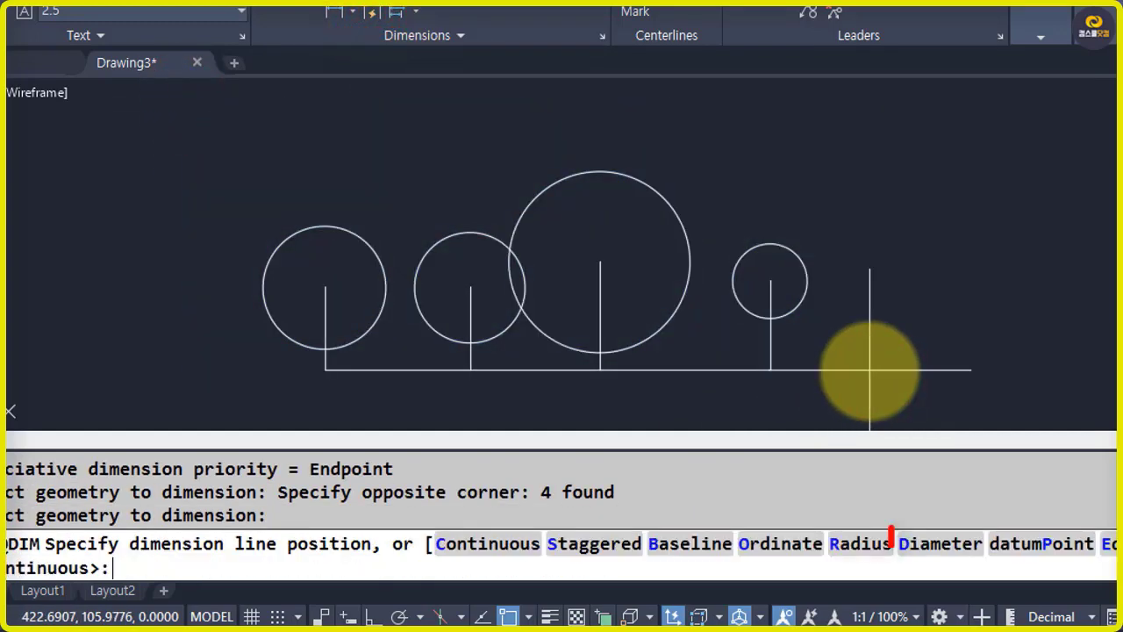
pyautogui.write('d')
pyautogui.press('Return')
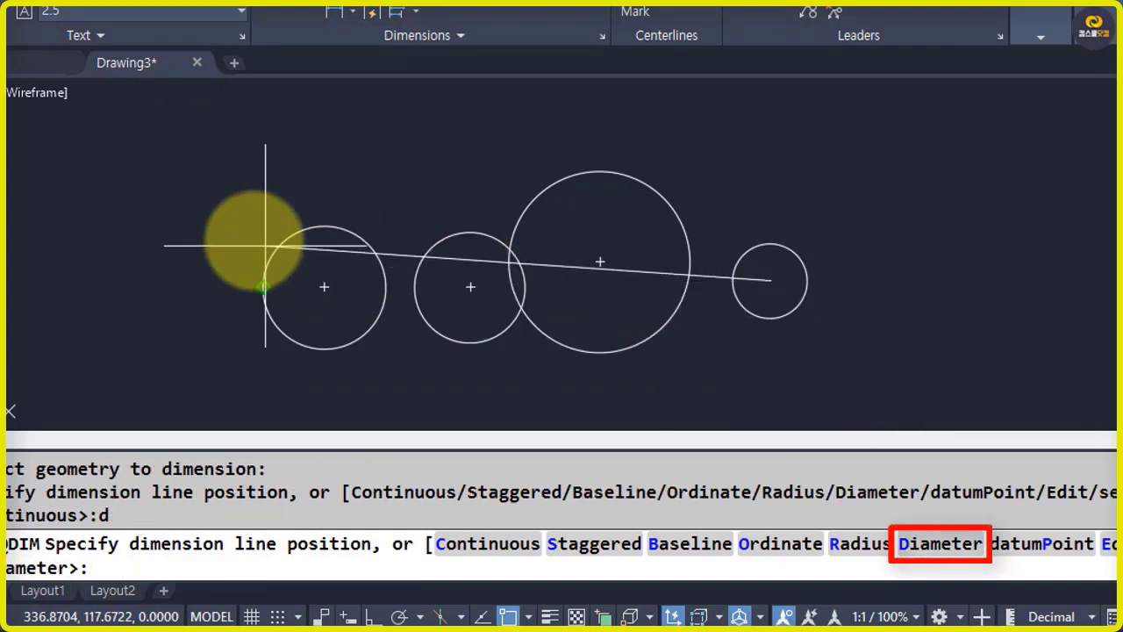
pyautogui.click(698, 152)
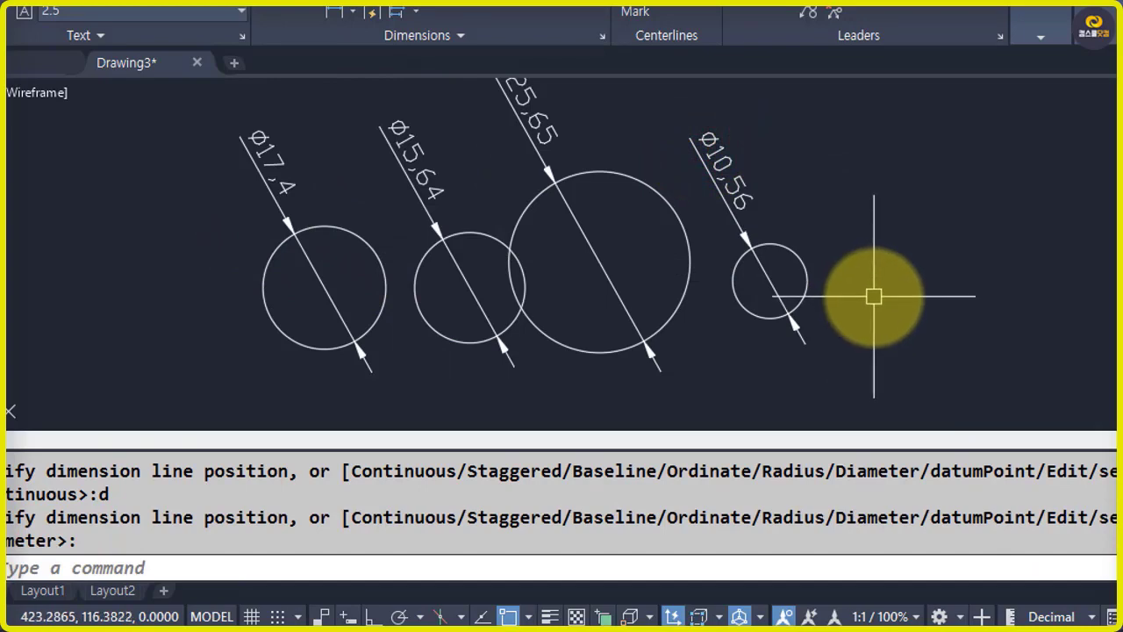
pyautogui.write('u')
pyautogui.press('space')
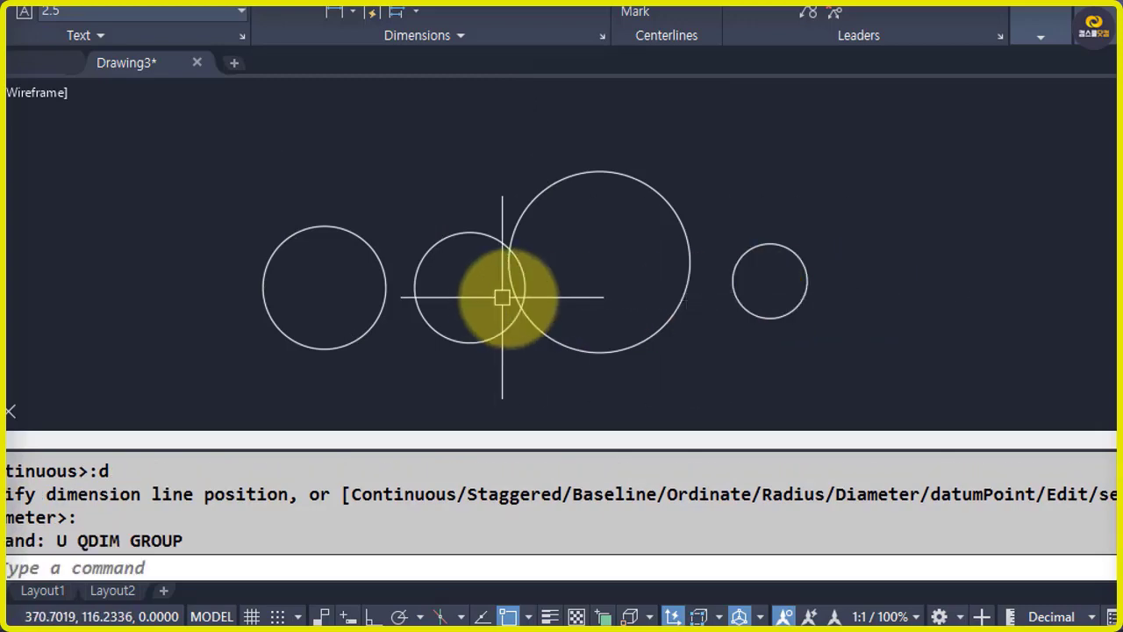
# Step: Erase the four circles beside the row of rectangles
pyautogui.moveTo(529, 299); pyautogui.dragTo(995, 308, button='middle')
pyautogui.scroll(-2, 526, 290)
pyautogui.moveTo(693, 314); pyautogui.dragTo(785, 312, button='middle')
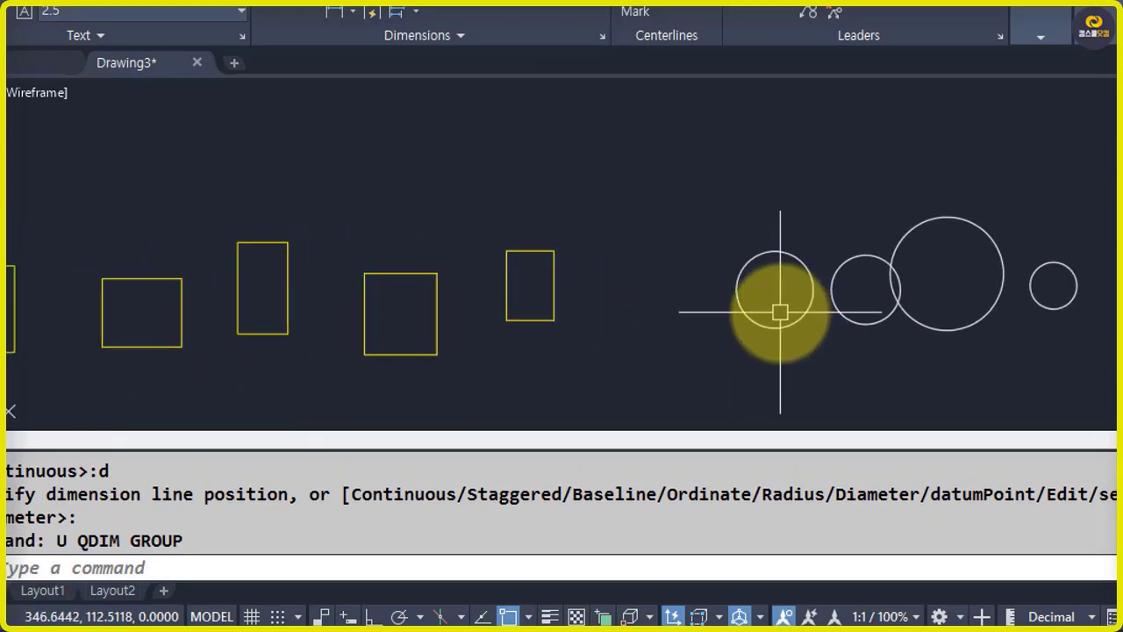
pyautogui.write('e')
pyautogui.press('space')
pyautogui.click(1096, 333)
pyautogui.click(689, 240)
pyautogui.press('space')
# Step: Start Quick Dimension on the five rectangles with the datum point at the first rectangle's upper-left corner and the Baseline option
pyautogui.moveTo(389, 261)
pyautogui.mouseDown(button='middle')
pyautogui.moveTo(595, 261)
pyautogui.moveTo(586, 271)
pyautogui.mouseUp(button='middle')
pyautogui.click(373, 12)
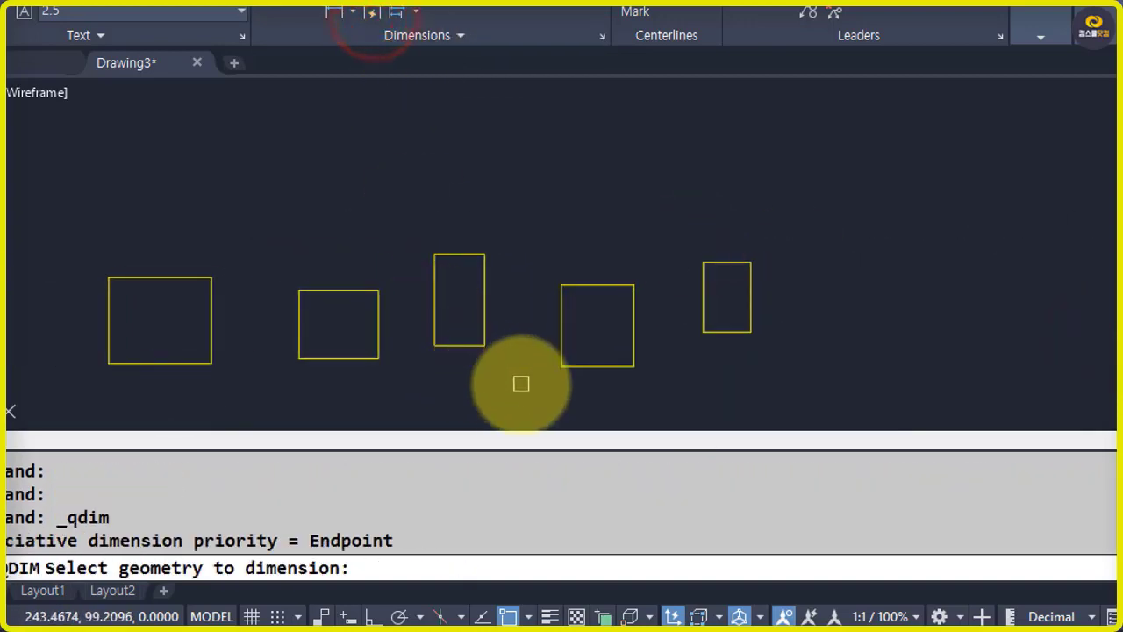
pyautogui.click(28, 184)
pyautogui.click(798, 384)
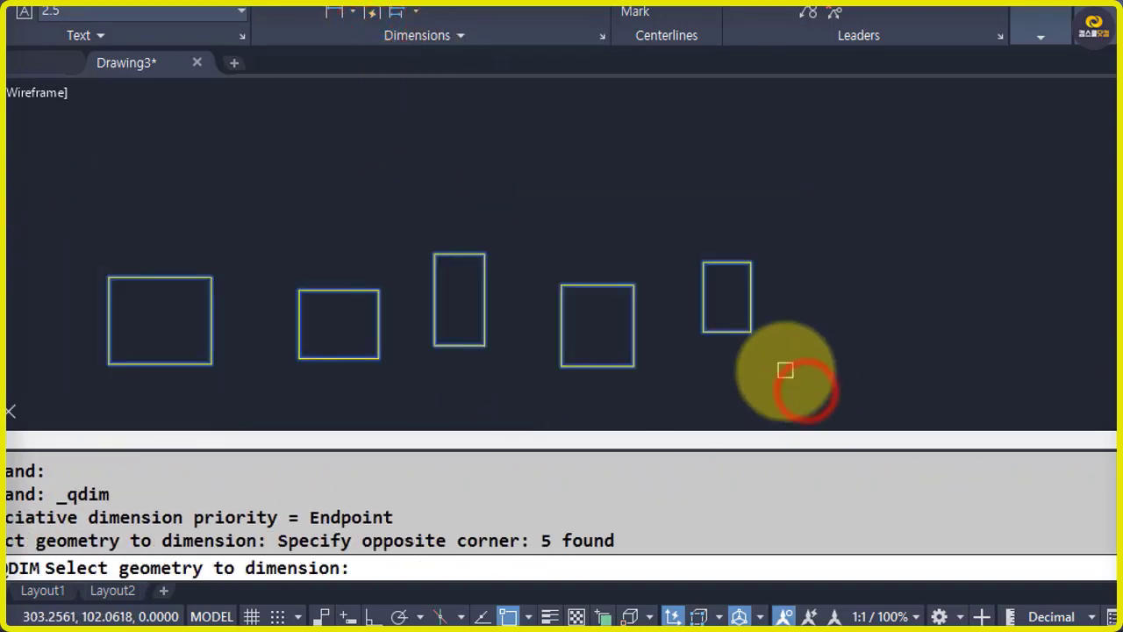
pyautogui.press('space')
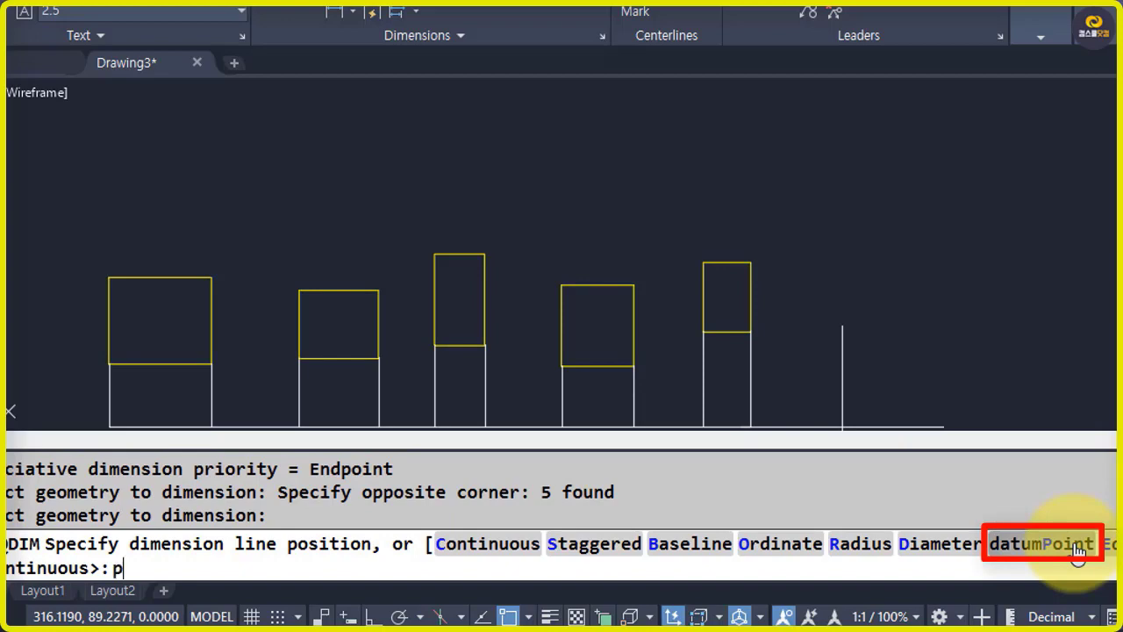
pyautogui.write('p')
pyautogui.press('space')
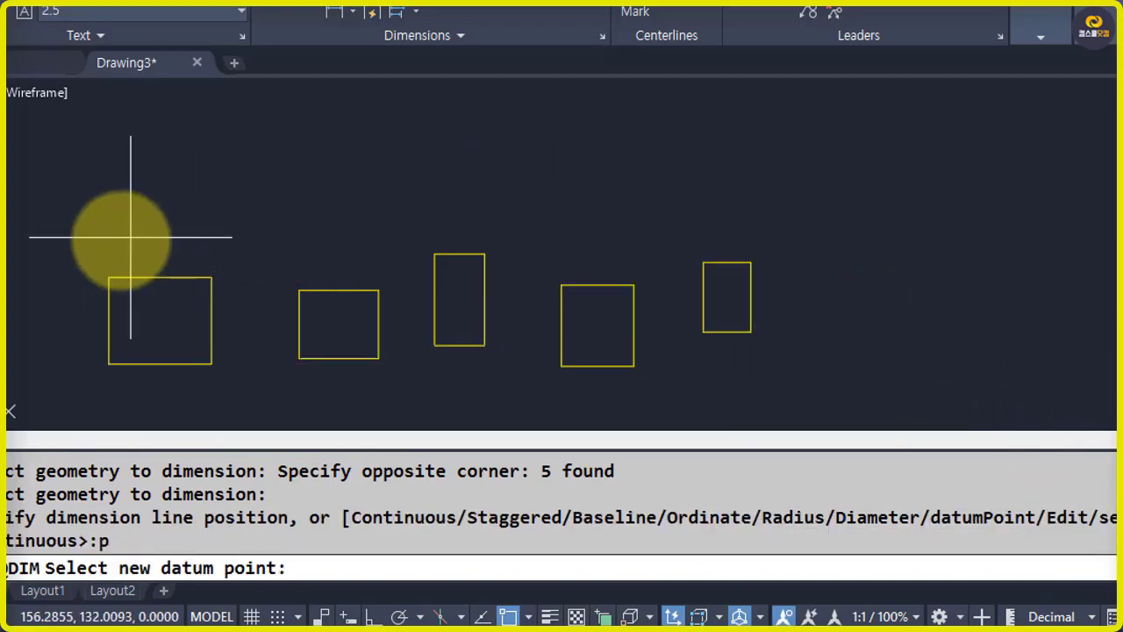
pyautogui.click(108, 277)
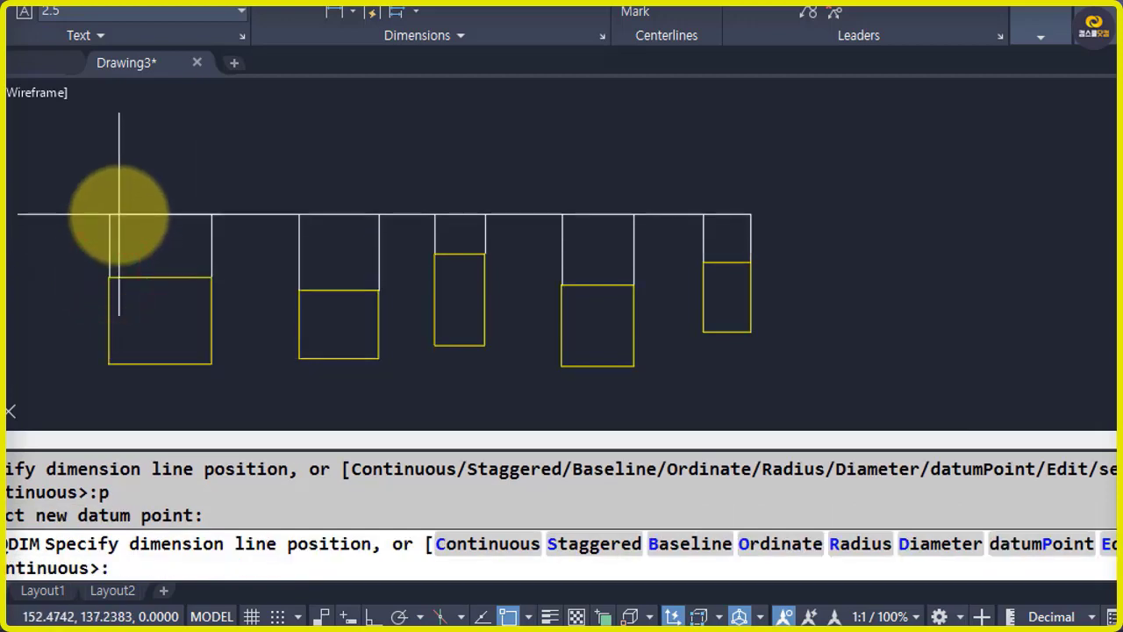
pyautogui.write('b')
pyautogui.press('space')
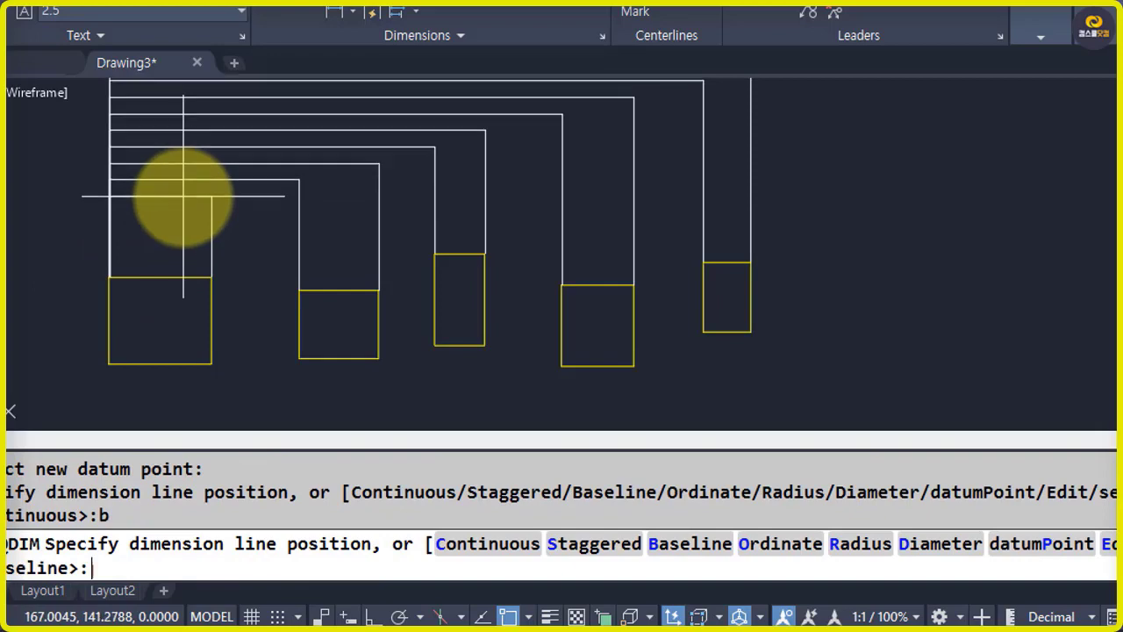
# Step: Move the datum point to the last rectangle's upper-right corner and place the baseline dimensions above the row
pyautogui.write('p')
pyautogui.press('space')
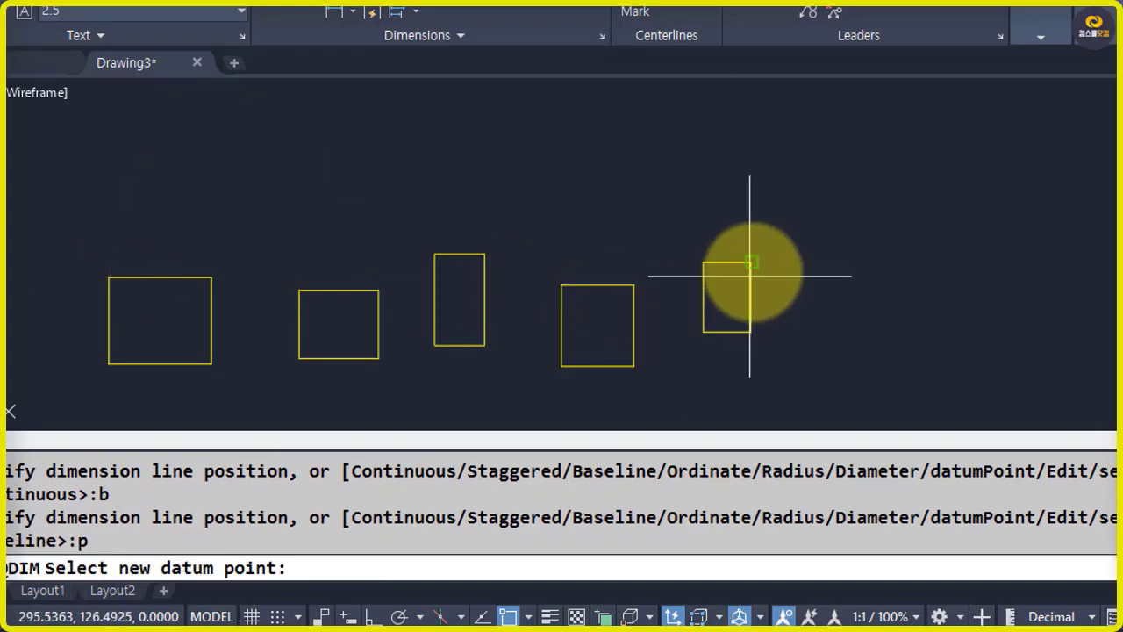
pyautogui.click(751, 262)
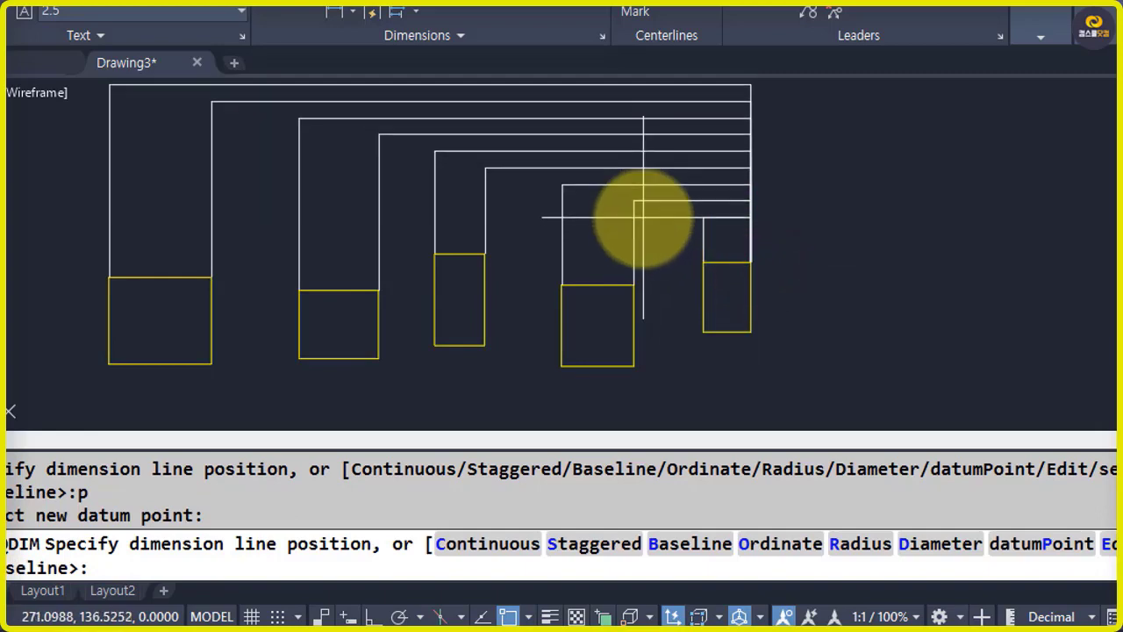
pyautogui.click(625, 223)
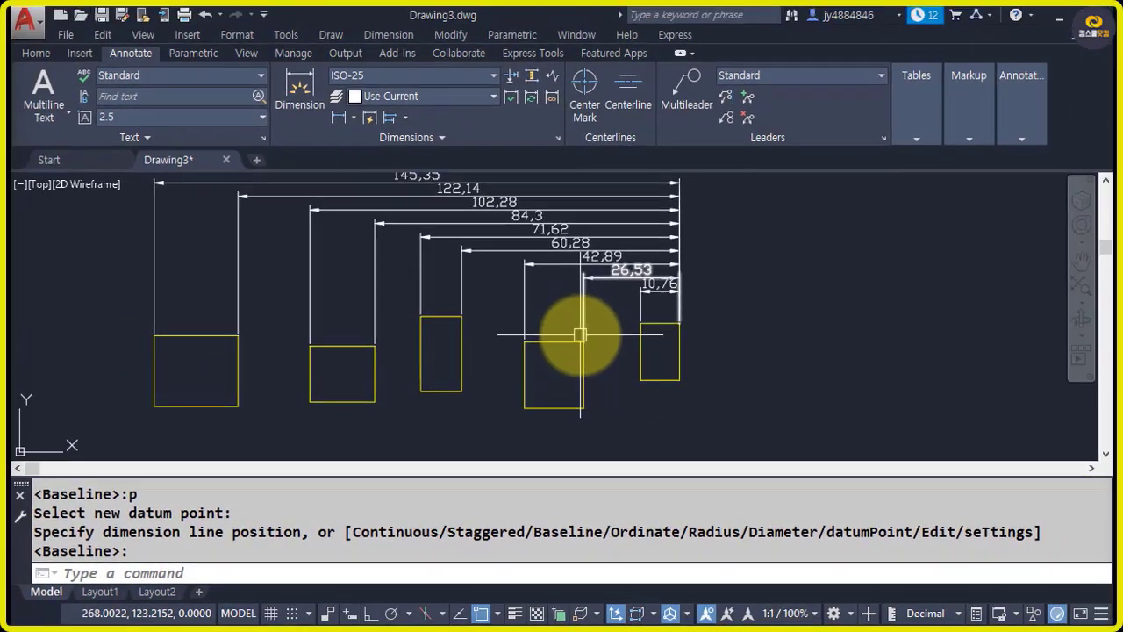
# Step: Erase all the baseline dimensions and every rectangle except the leftmost one
pyautogui.write('z')
pyautogui.press('Return')
pyautogui.press('Return')
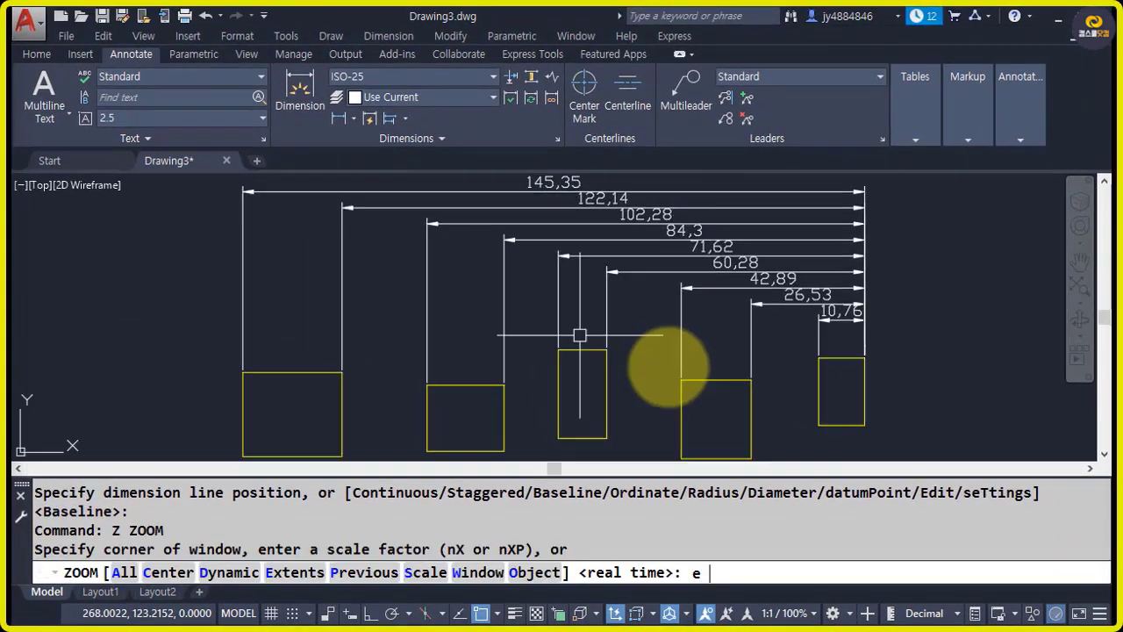
pyautogui.write('e')
pyautogui.press('Return')
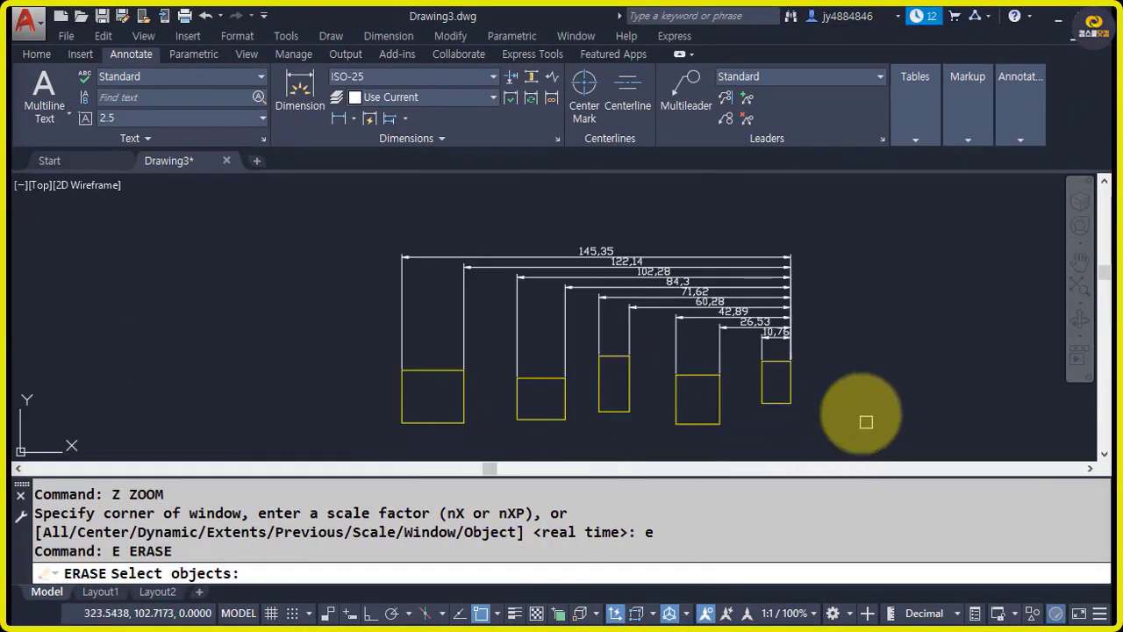
pyautogui.click(841, 401)
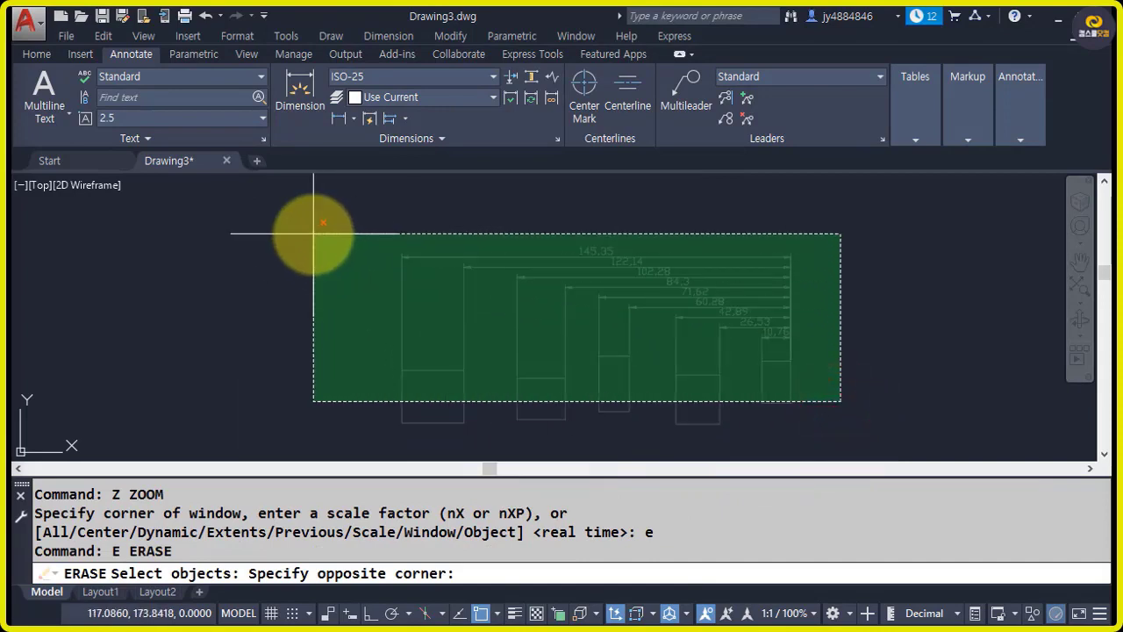
pyautogui.click(911, 429)
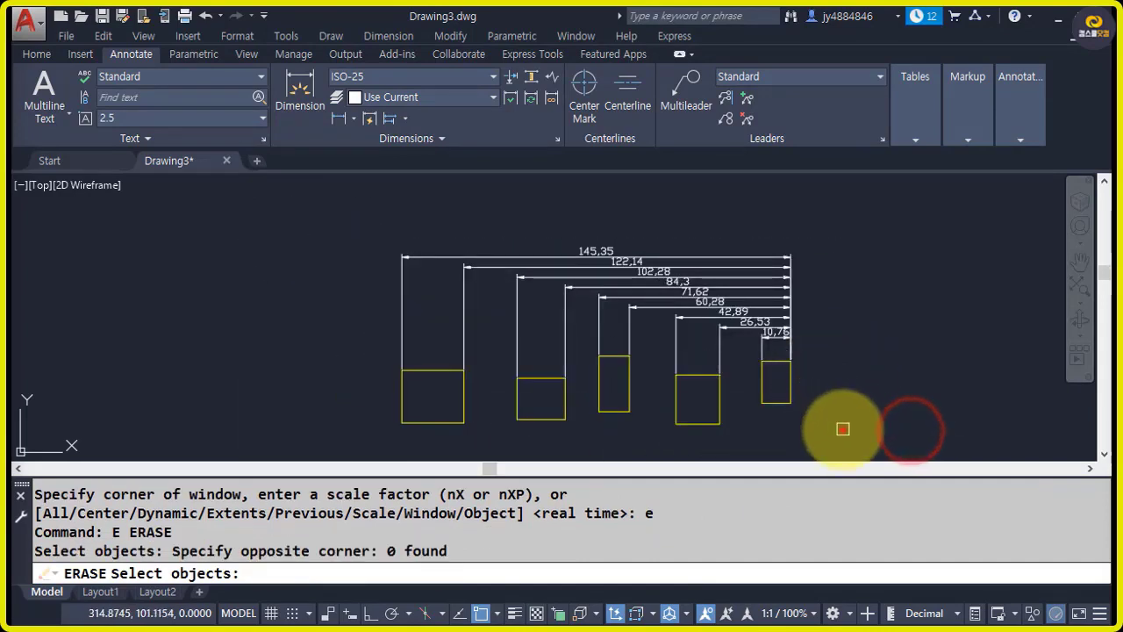
pyautogui.click(842, 428)
pyautogui.click(504, 245)
pyautogui.press('Return')
# Step: Add a linear dimension to the remaining rectangle's top edge, with the dimension line above it
pyautogui.scroll(4, 447, 404)
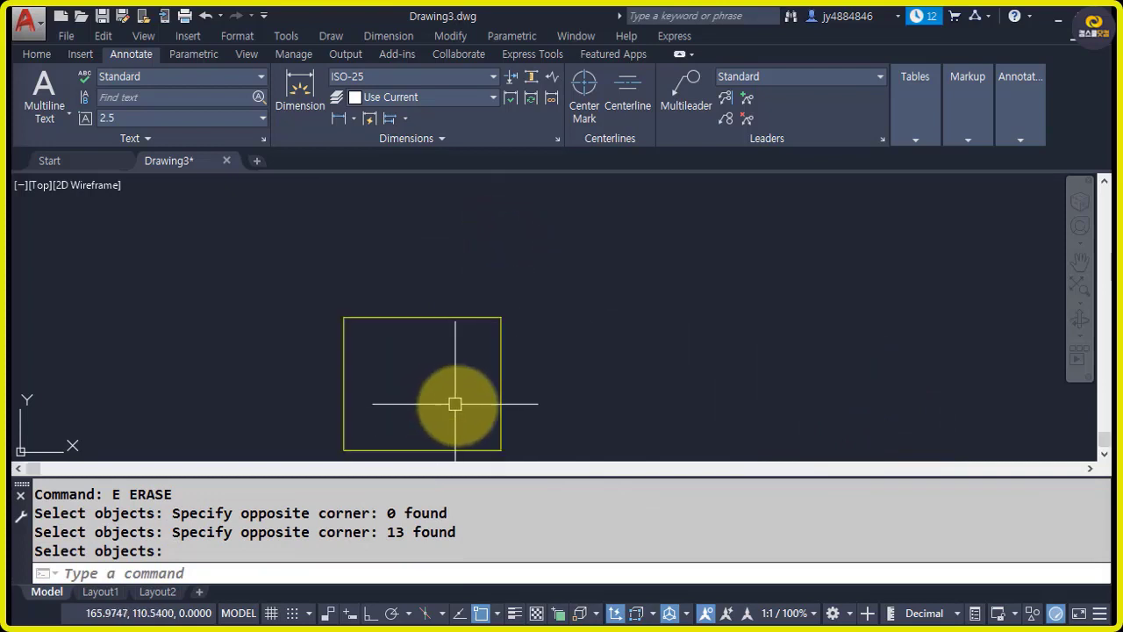
pyautogui.scroll(2, 455, 403)
pyautogui.moveTo(373, 283); pyautogui.dragTo(375, 376, button='middle')
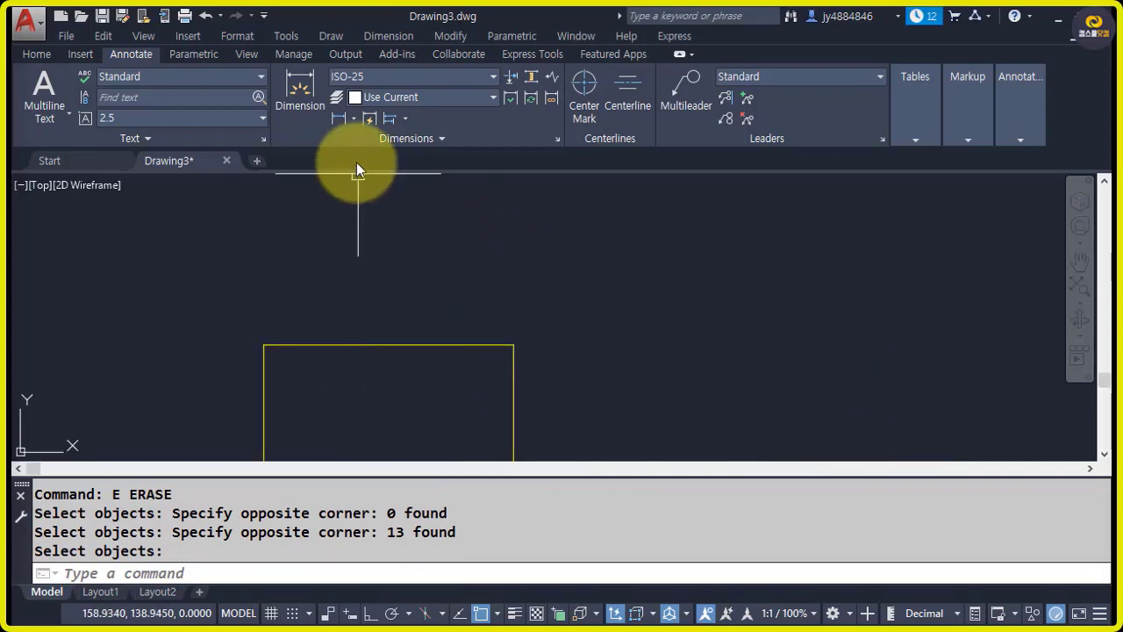
pyautogui.click(339, 118)
pyautogui.click(264, 344)
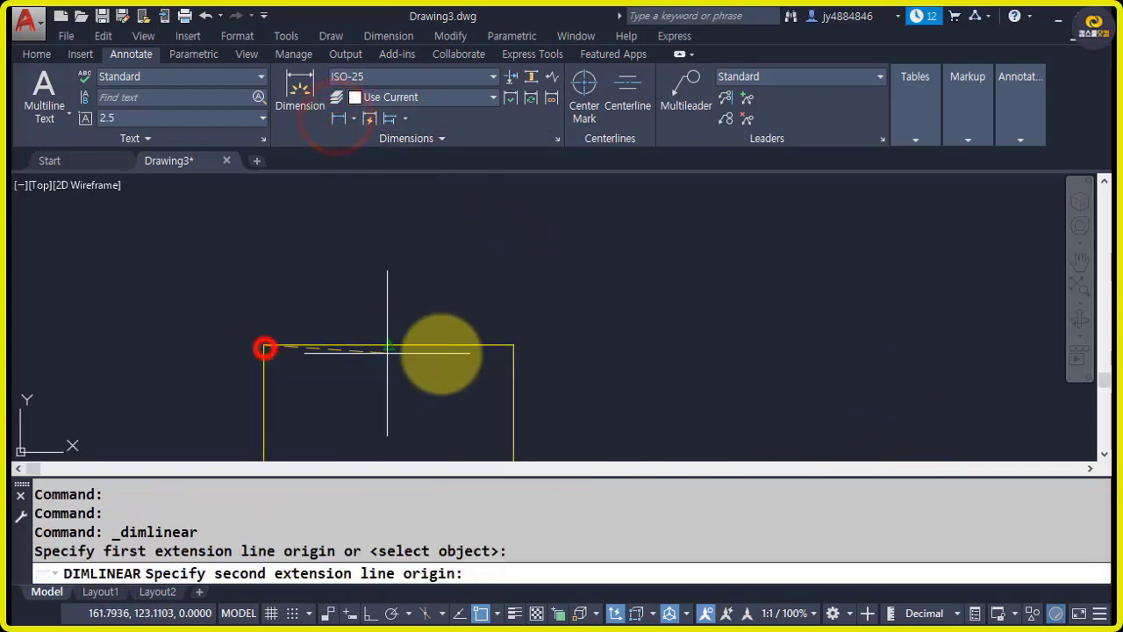
pyautogui.click(513, 345)
pyautogui.click(482, 244)
# Step: Stretch the right side of the rectangle and its dimension outward to a width of about 64.6
pyautogui.scroll(-2, 498, 343)
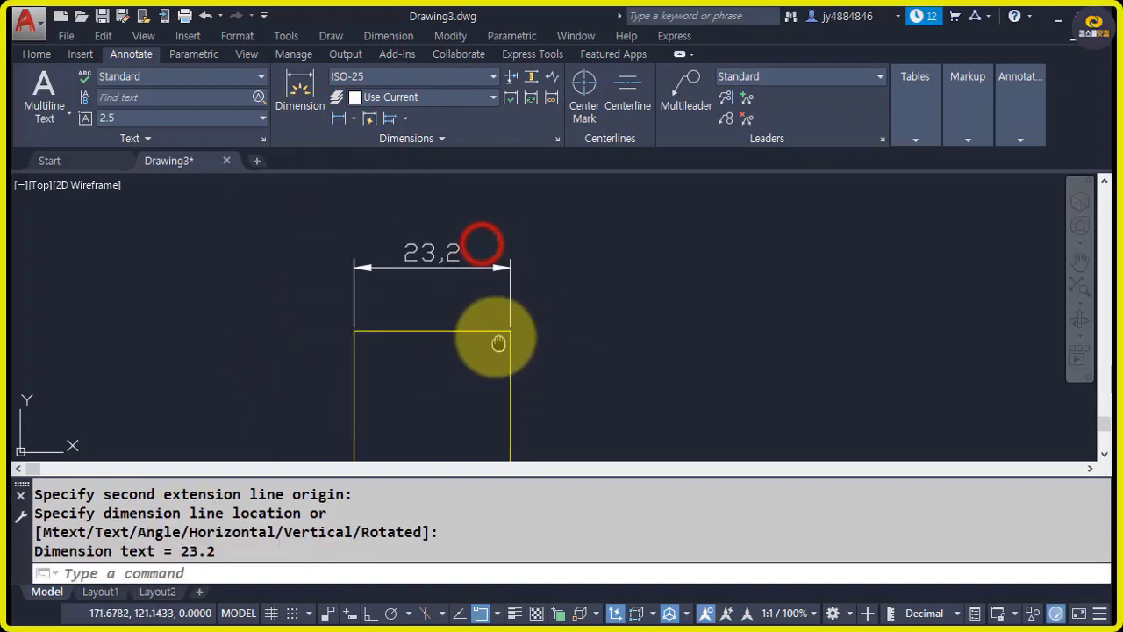
pyautogui.scroll(-1, 498, 343)
pyautogui.write('s')
pyautogui.press('Return')
pyautogui.click(509, 416)
pyautogui.click(447, 233)
pyautogui.press('Return')
pyautogui.click(490, 232)
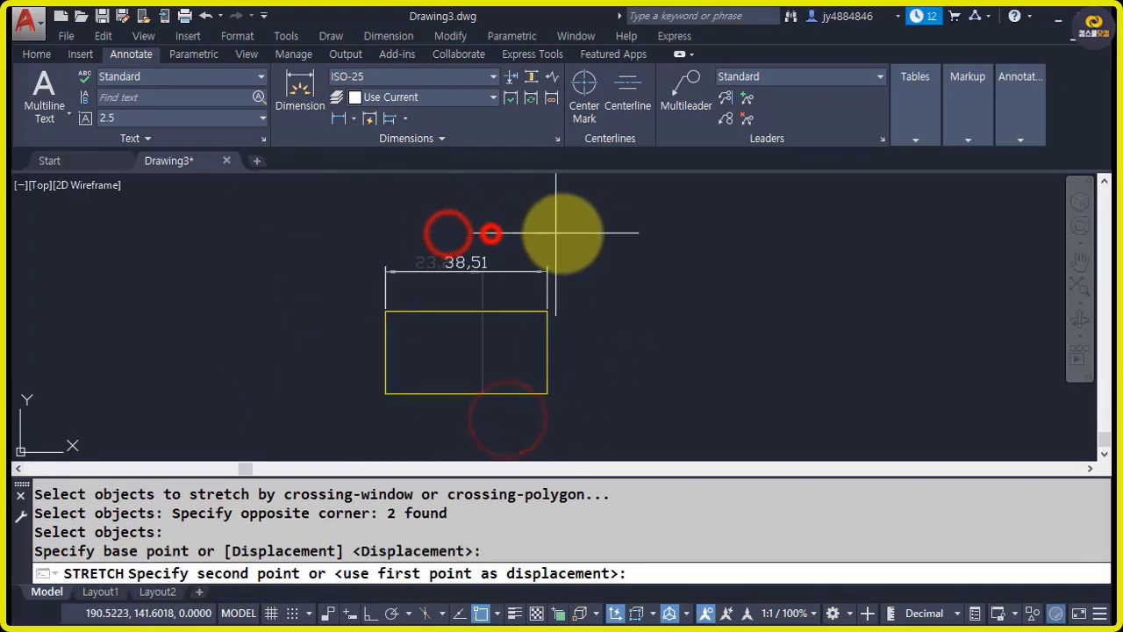
pyautogui.click(664, 232)
# Step: Add a jog line to the right part of the rectangle's width dimension with object snap off, and undo it
pyautogui.scroll(2, 527, 318)
pyautogui.moveTo(518, 321); pyautogui.dragTo(508, 361, button='middle')
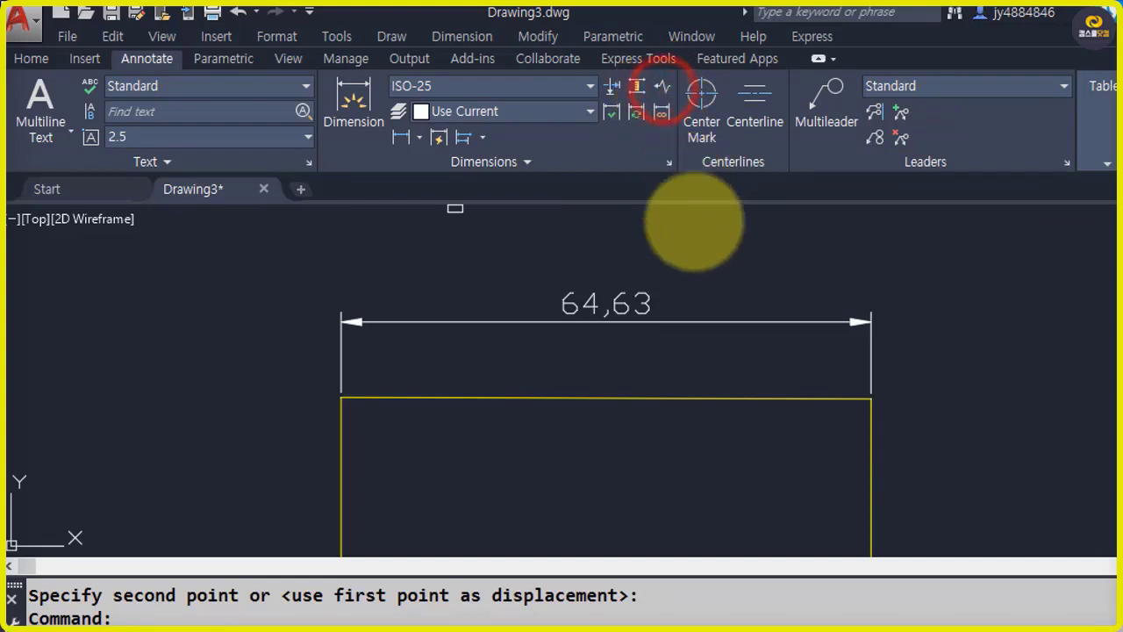
pyautogui.click(698, 322)
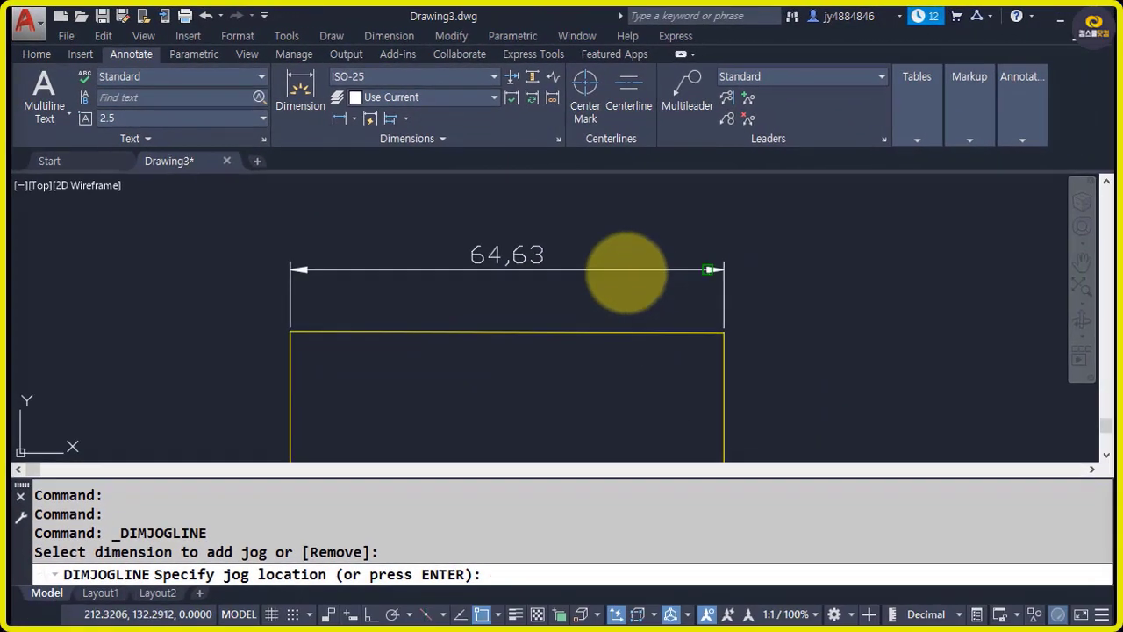
pyautogui.press('F3')
pyautogui.click(703, 300)
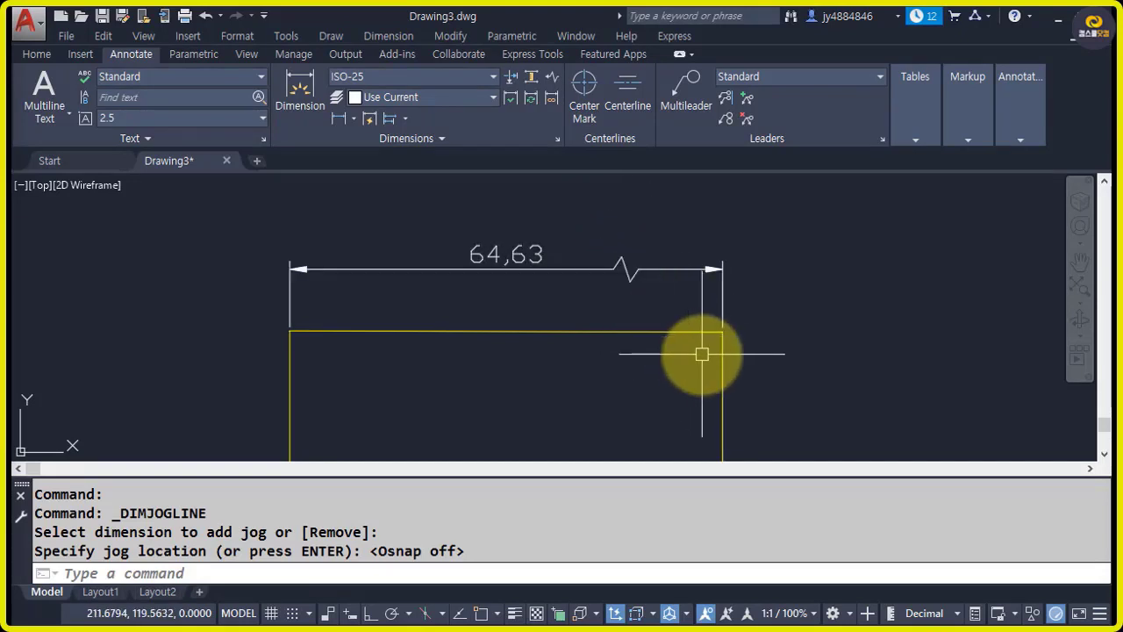
pyautogui.write('u')
pyautogui.press('Return')
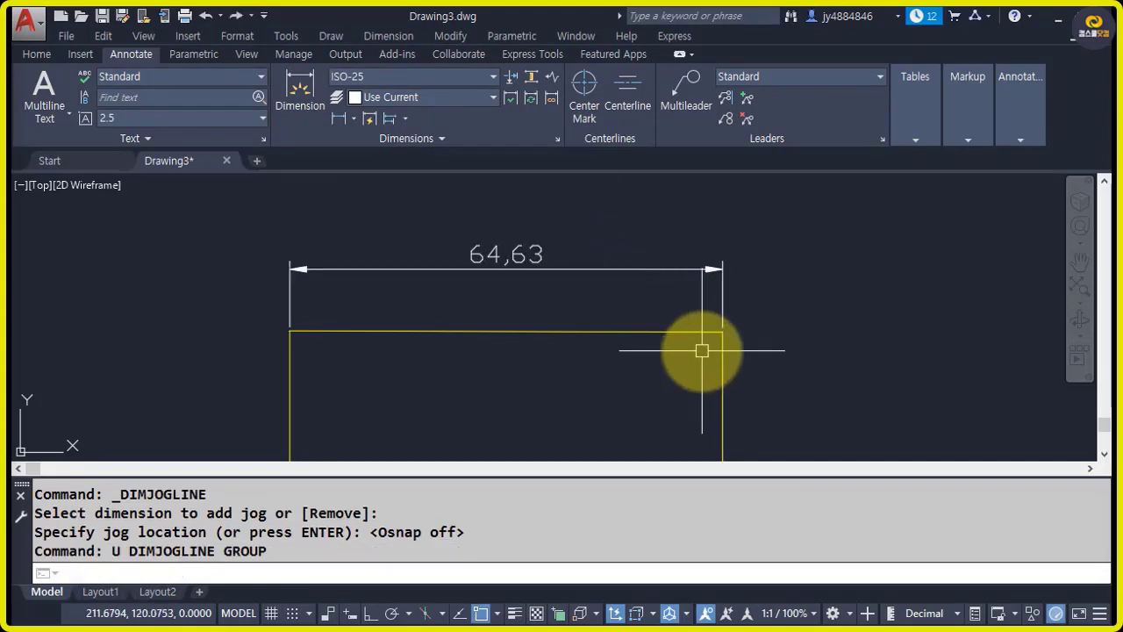
# Step: Add a jog line near the left end of the rectangle's width dimension, with object snap turned off
pyautogui.click(553, 79)
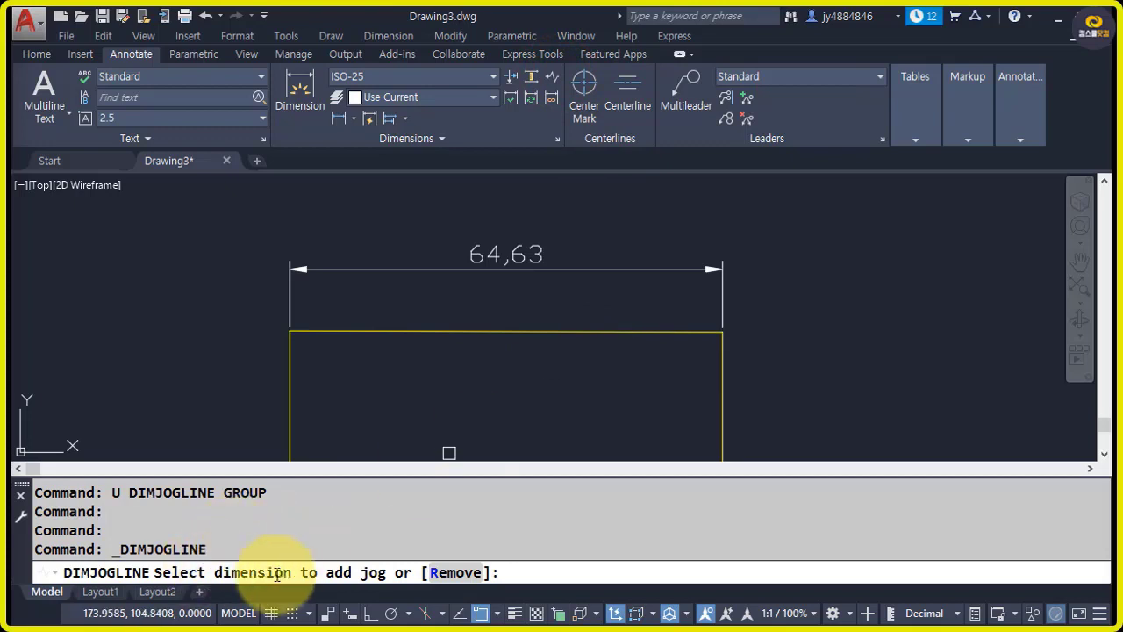
pyautogui.click(590, 265)
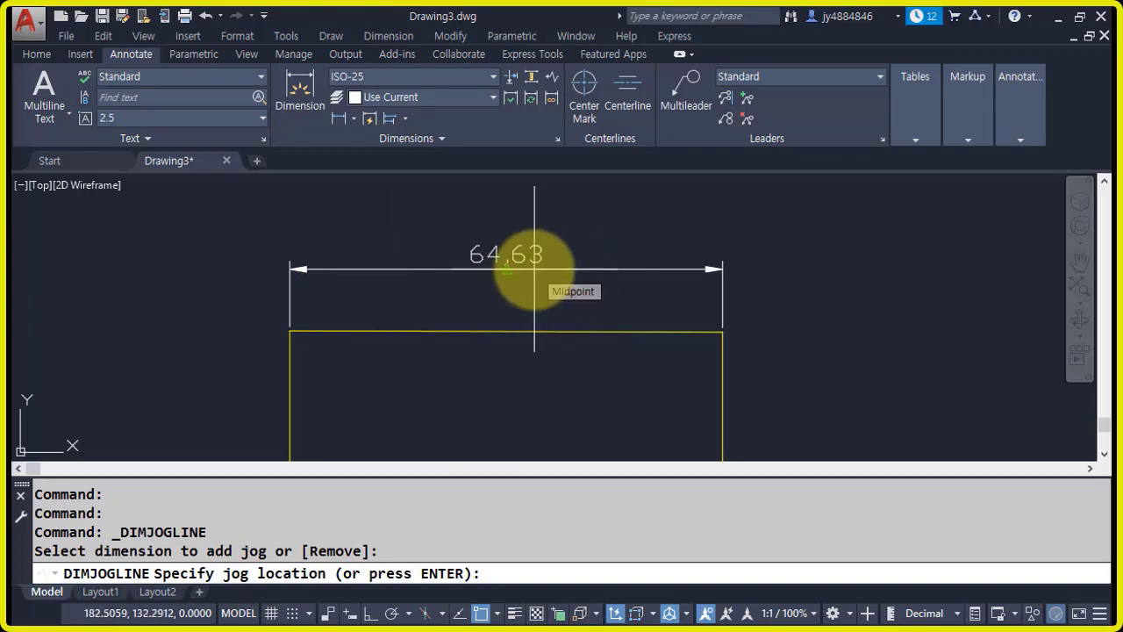
pyautogui.press('F3')
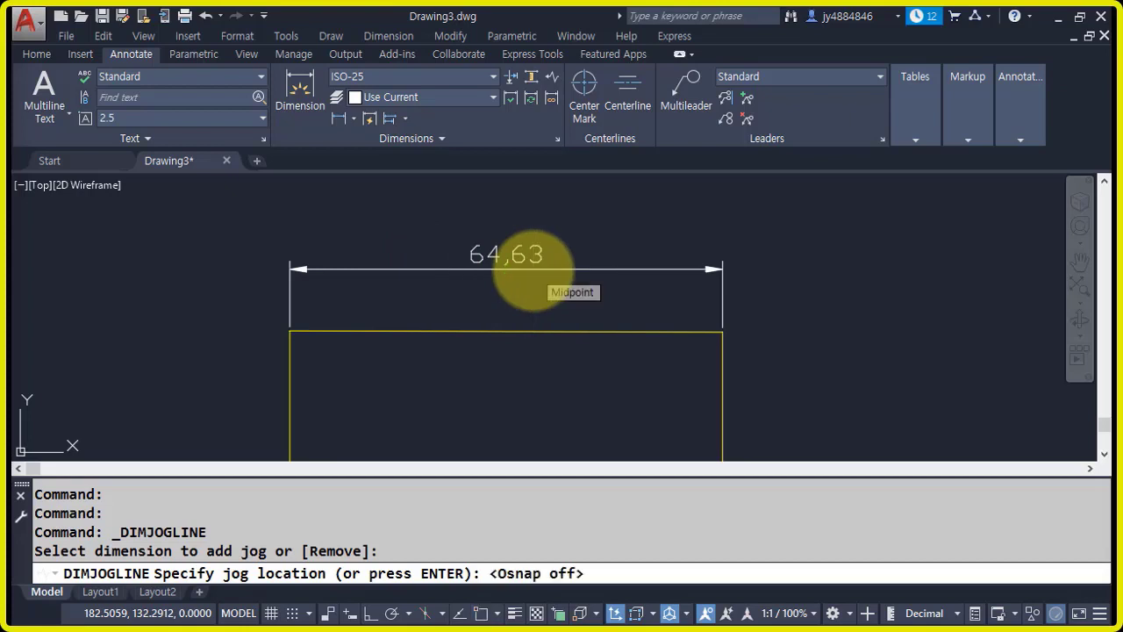
pyautogui.click(382, 269)
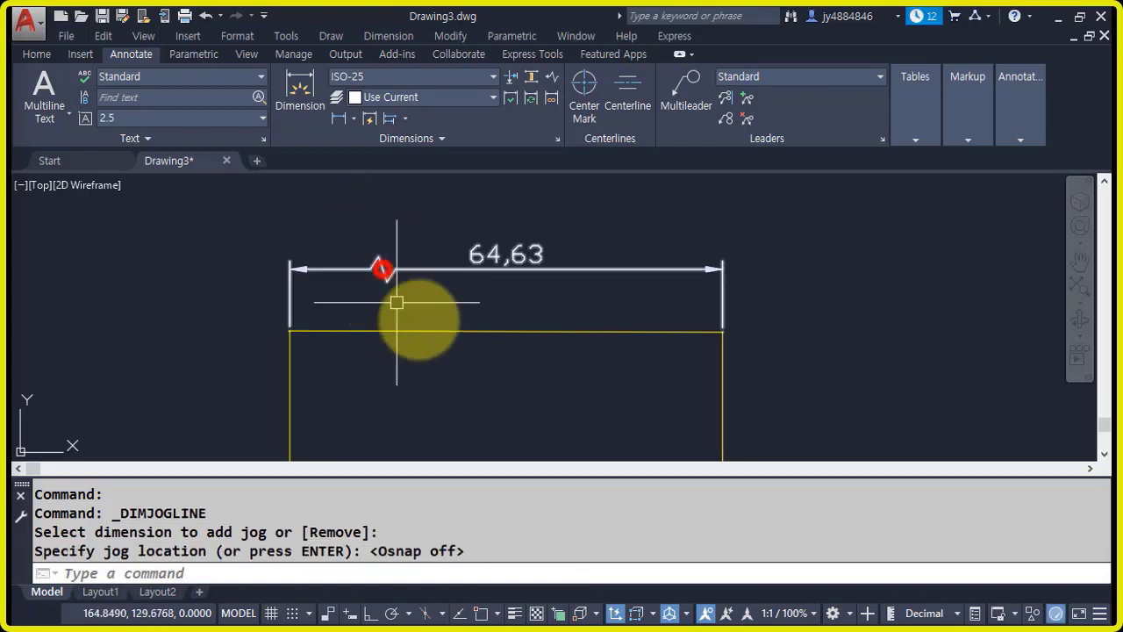